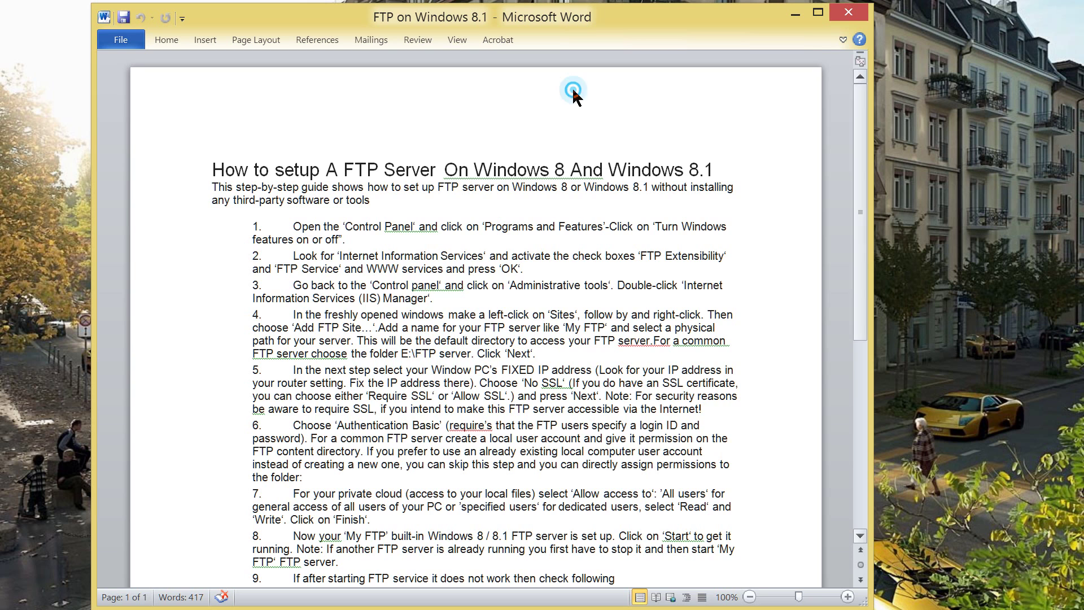
# Scroll the Windows Features list to find Internet Information Services and FTP Server.
pyautogui.scroll(-7, 572, 101)
pyautogui.scroll(5, 574, 109)
pyautogui.scroll(2, 575, 109)
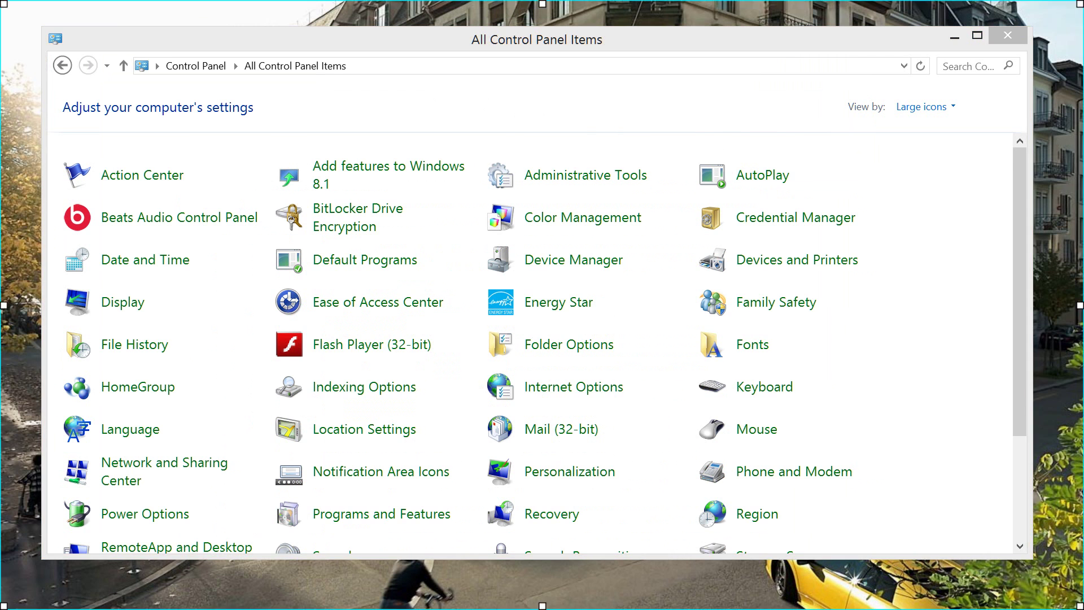
pyautogui.scroll(-1, 536, 339)
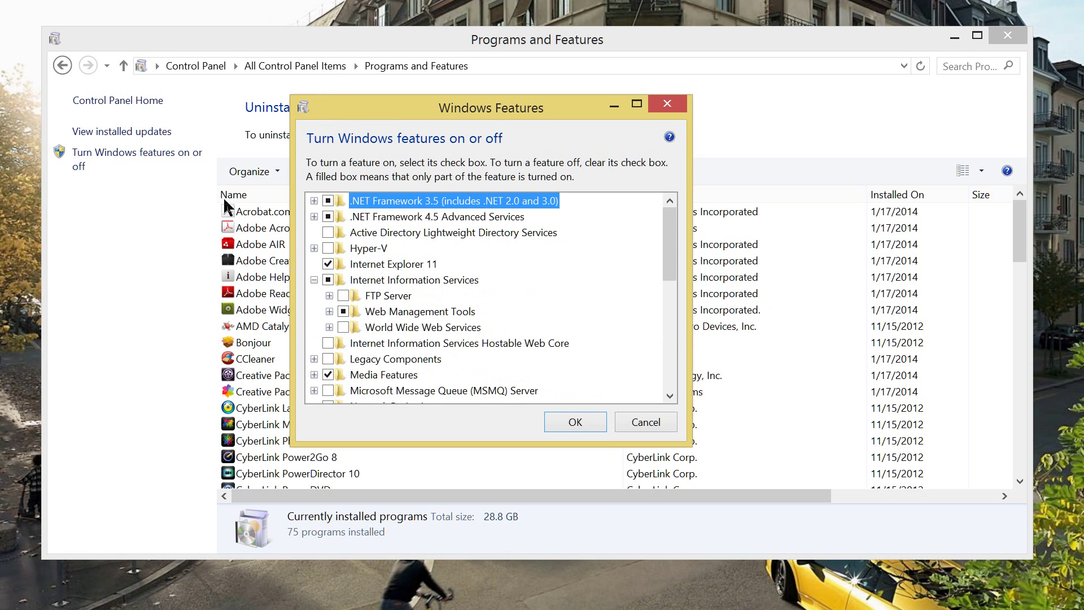
# Check FTP Server with FTP Extensibility, then expand the web server Security features.
pyautogui.press('Down')
pyautogui.press('Down')
pyautogui.press('Down')
pyautogui.press('Down')
pyautogui.press('Down')
pyautogui.press('Down')
pyautogui.press('space')
pyautogui.press('Right')
pyautogui.press('Down')
pyautogui.press('space')
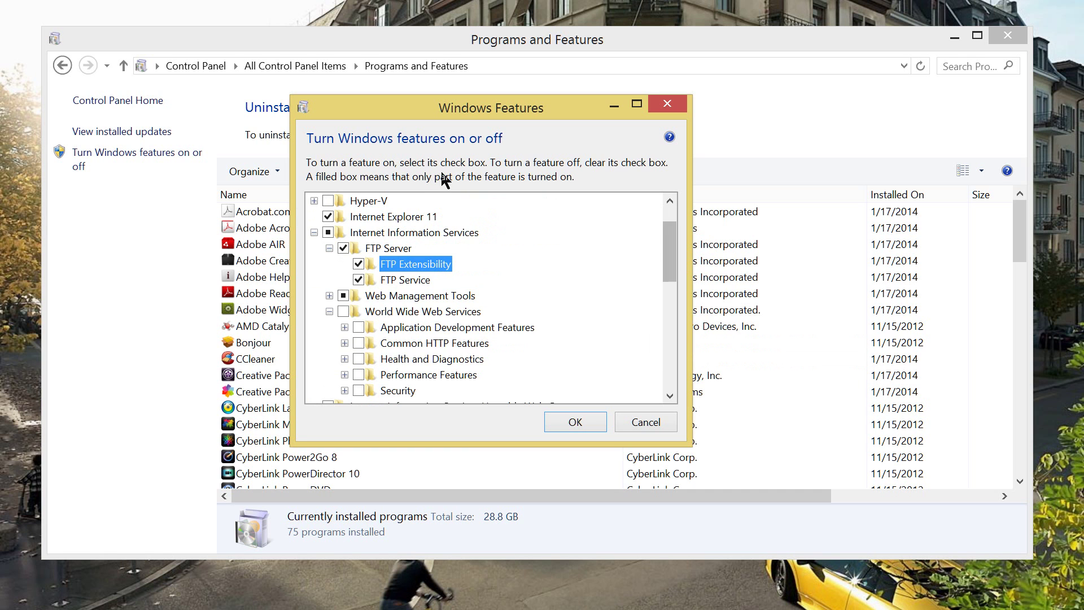
pyautogui.scroll(-2, 449, 191)
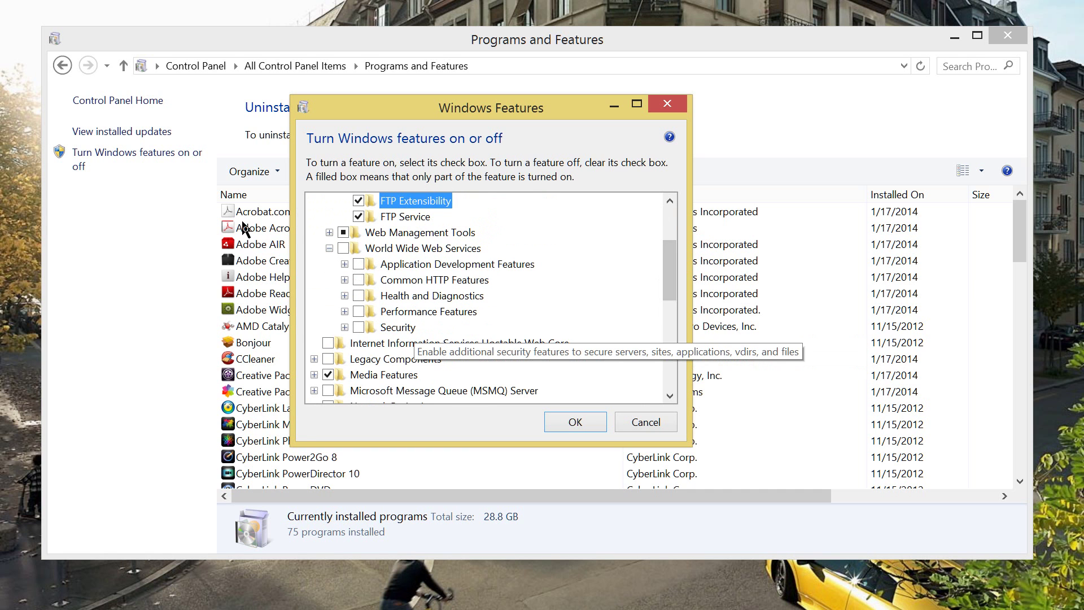
pyautogui.press('Right')
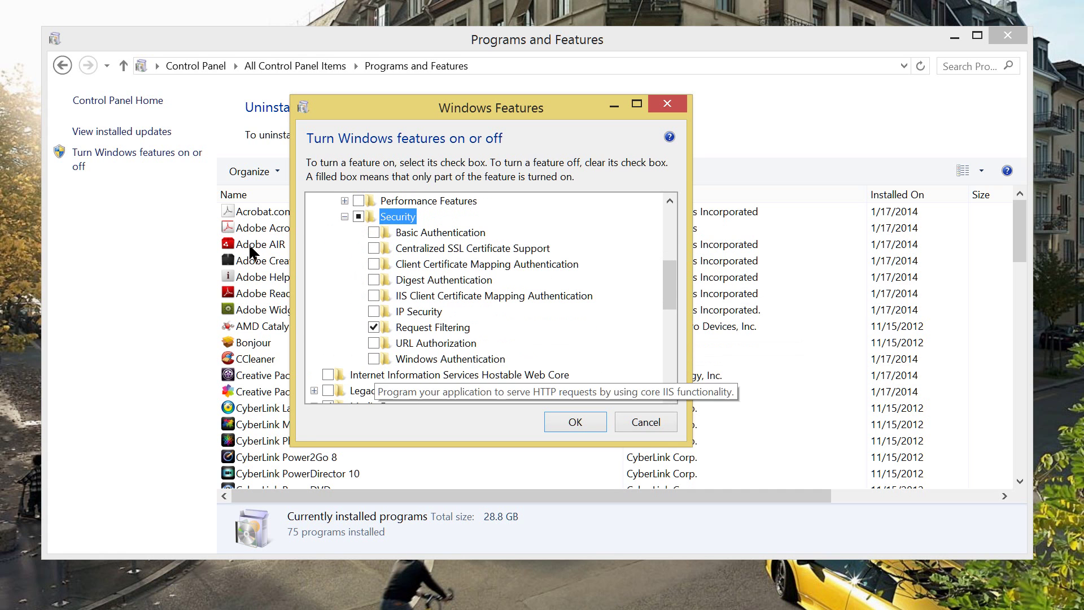
# Turn on the Security features: Windows, URL, Digest, Basic, certificate mapping authentication, IP Security, Centralized SSL.
pyautogui.press('Down')
pyautogui.press('Down')
pyautogui.press('Down')
pyautogui.press('Down')
pyautogui.press('Down')
pyautogui.press('Down')
pyautogui.press('Down')
pyautogui.press('Down')
pyautogui.press('Down')
pyautogui.press('space')
pyautogui.press('Up')
pyautogui.press('space')
pyautogui.press('Up')
pyautogui.press('Up')
pyautogui.press('space')
pyautogui.press('Up')
pyautogui.press('space')
pyautogui.press('Up')
pyautogui.press('space')
pyautogui.press('Up')
pyautogui.press('space')
pyautogui.press('Up')
pyautogui.press('space')
pyautogui.press('Up')
pyautogui.press('space')
pyautogui.scroll(2, 449, 180)
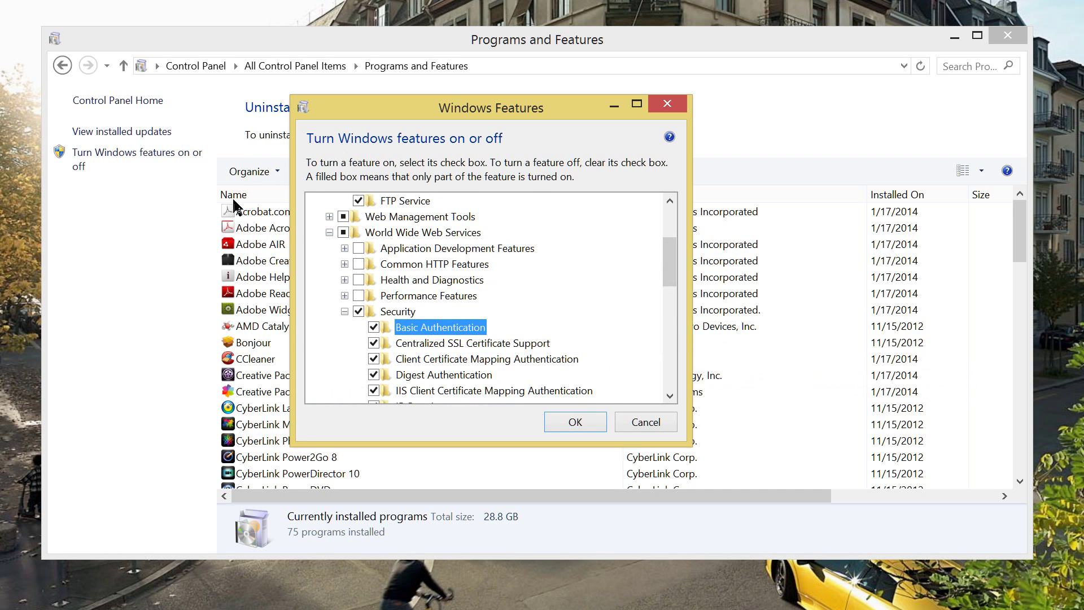
# Turn on Static and Dynamic Content Compression under Performance Features.
pyautogui.click(344, 295)
pyautogui.press('Up')
pyautogui.press('Up')
pyautogui.press('space')
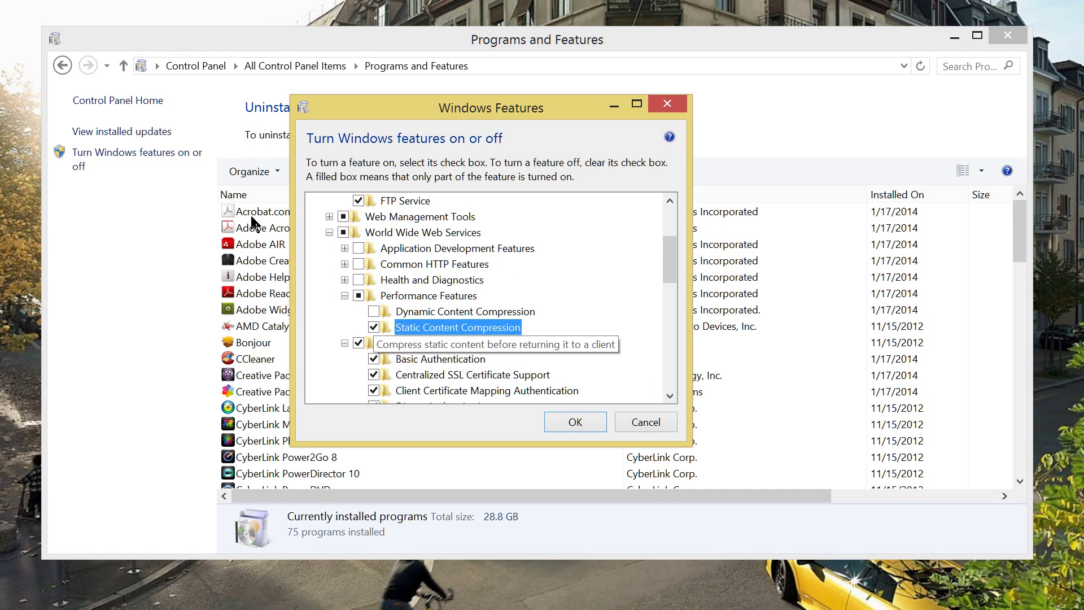
pyautogui.press('Up')
pyautogui.press('space')
# Turn on Custom Logging, Logging Tools, ODBC Logging, Request Monitor and Tracing under Health and Diagnostics.
pyautogui.press('Up')
pyautogui.press('Up')
pyautogui.press('Right')
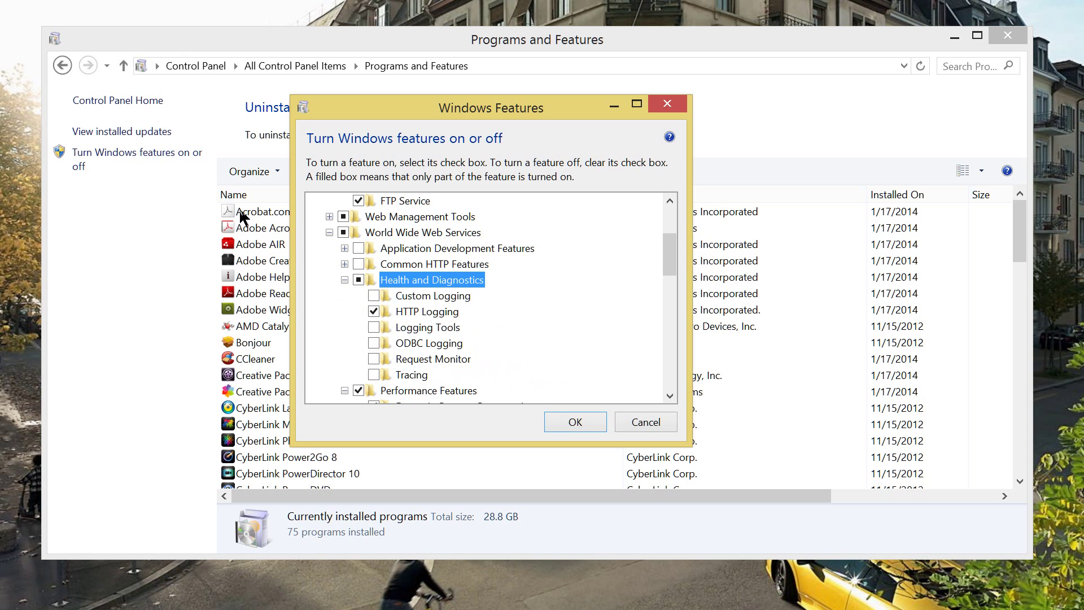
pyautogui.press('Down')
pyautogui.press('space')
pyautogui.press('Down')
pyautogui.press('Down')
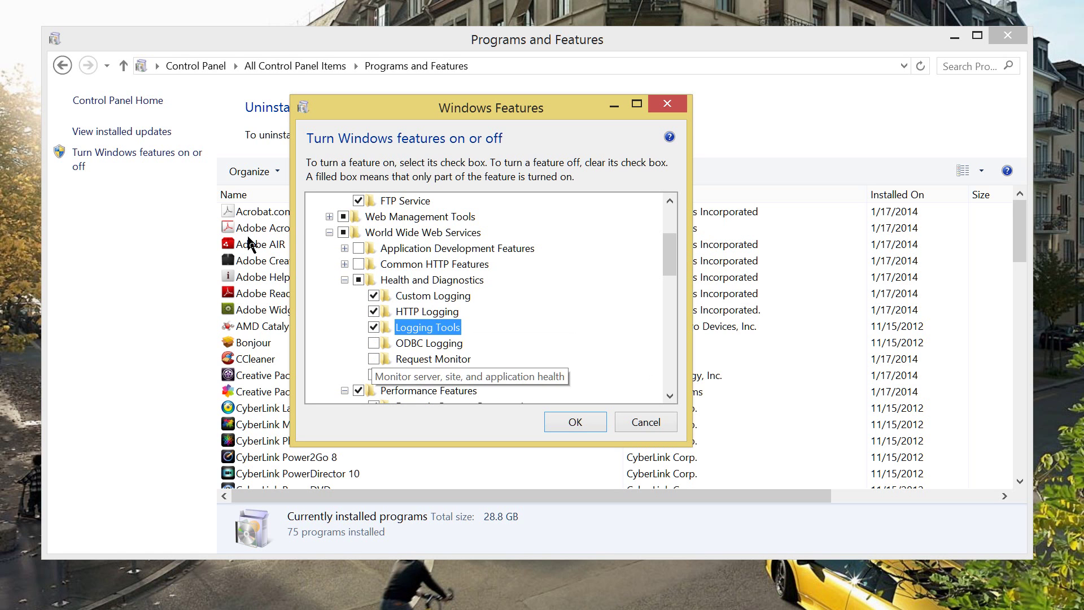
pyautogui.press('space')
pyautogui.press('Down')
pyautogui.press('space')
pyautogui.press('Down')
pyautogui.press('space')
pyautogui.press('Down')
pyautogui.press('space')
# Turn on HTTP Redirection and WebDAV Publishing under Common HTTP Features.
pyautogui.press('Up')
pyautogui.press('Up')
pyautogui.press('Up')
pyautogui.press('Up')
pyautogui.press('Up')
pyautogui.press('Up')
pyautogui.press('Up')
pyautogui.press('Right')
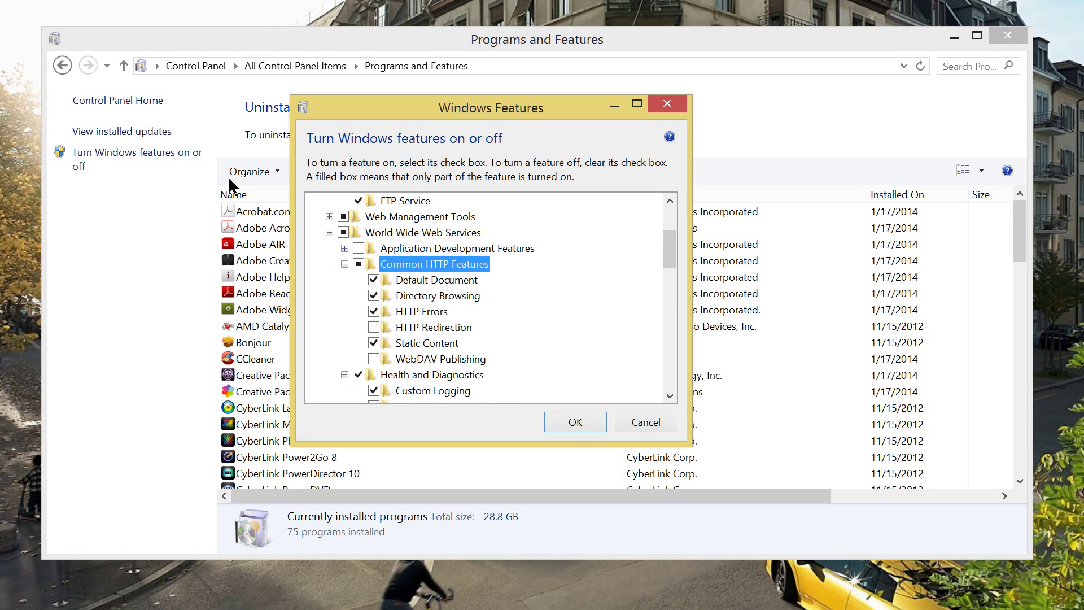
pyautogui.press('Down')
pyautogui.press('Down')
pyautogui.press('Down')
pyautogui.press('Down')
pyautogui.press('Down')
pyautogui.press('Down')
pyautogui.press('Up')
pyautogui.press('Up')
pyautogui.press('Up')
pyautogui.press('Up')
pyautogui.press('Up')
pyautogui.press('Up')
pyautogui.press('Up')
# Turn on all Application Development features, from .NET Extensibility 3.5/4.5 and ASP.NET to WebSocket Protocol.
pyautogui.press('Right')
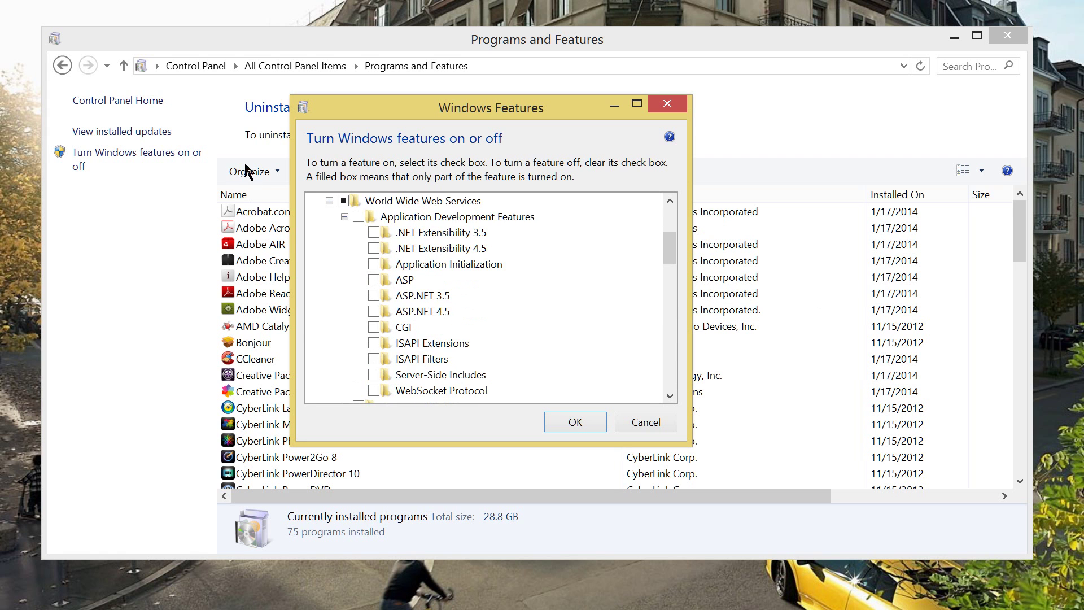
pyautogui.press('Up')
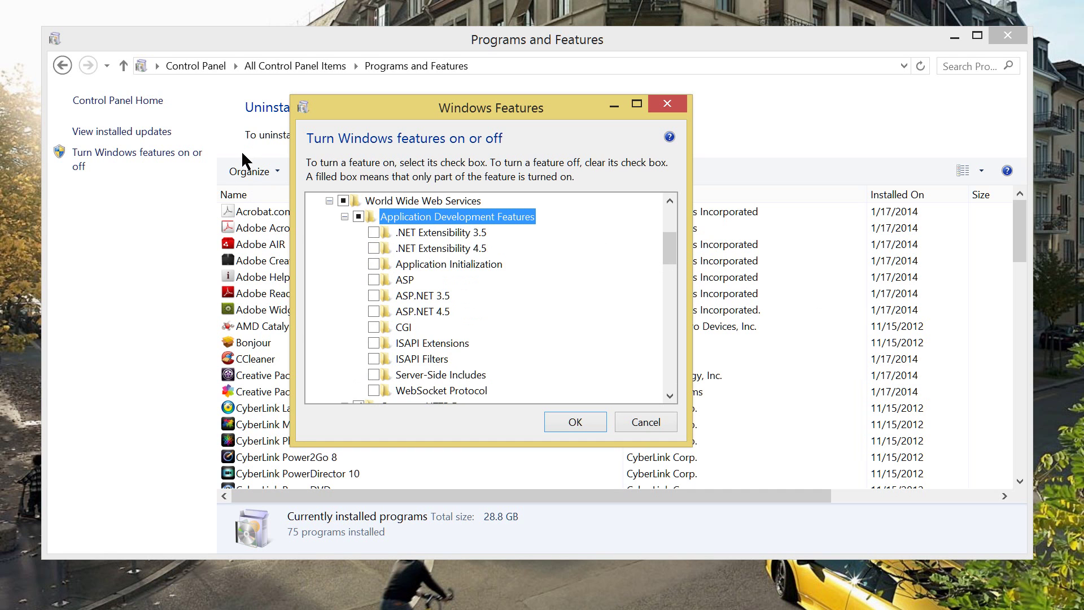
pyautogui.press('Down')
pyautogui.press('space')
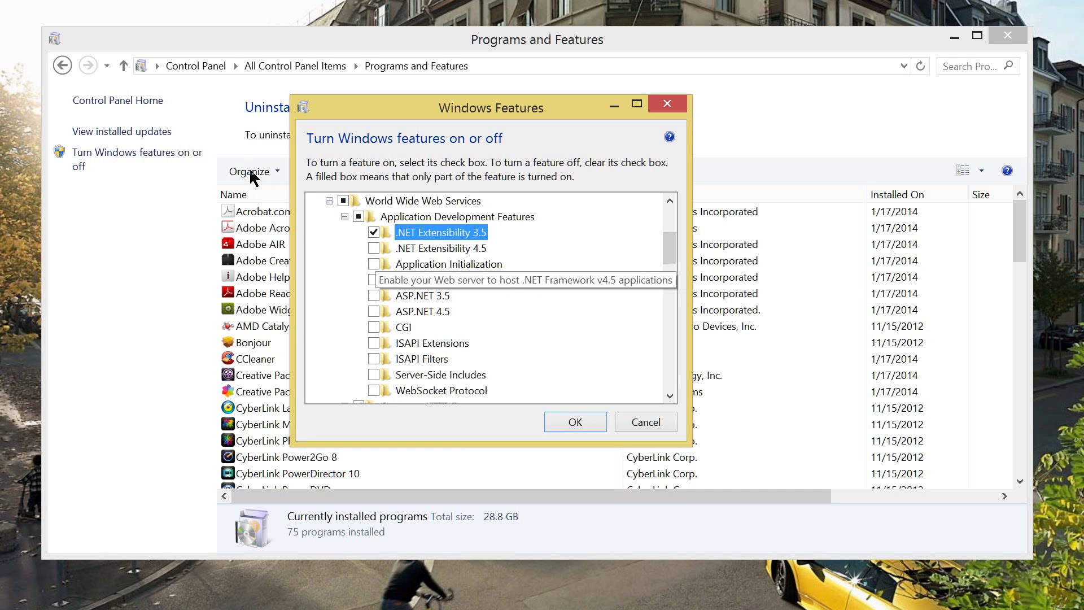
pyautogui.press('Down')
pyautogui.press('space')
pyautogui.press('Down')
pyautogui.press('space')
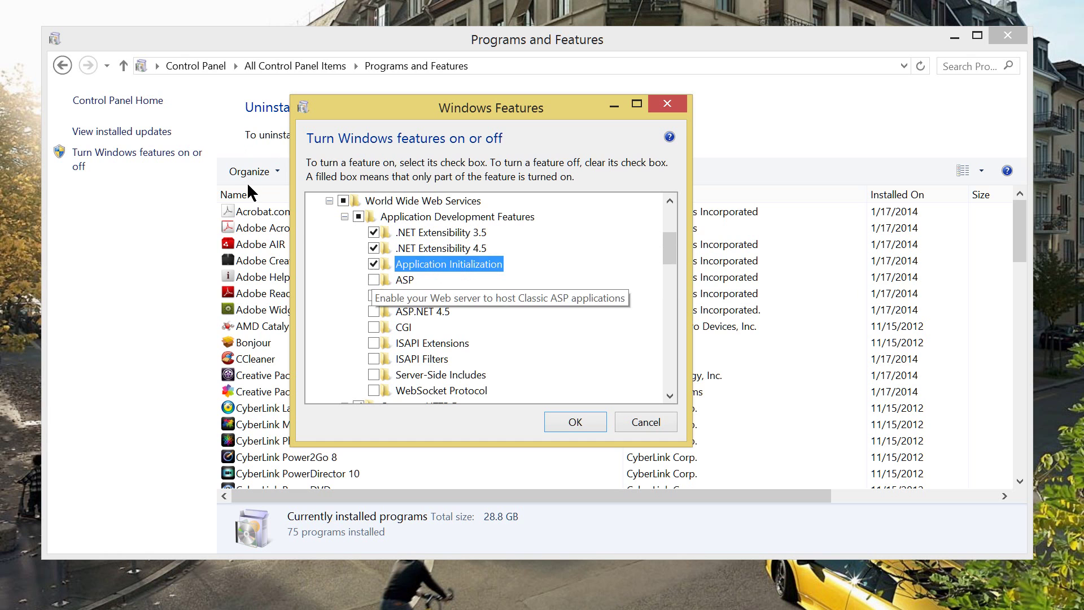
pyautogui.press('Down')
pyautogui.press('space')
pyautogui.press('Down')
pyautogui.press('space')
pyautogui.press('Down')
pyautogui.press('space')
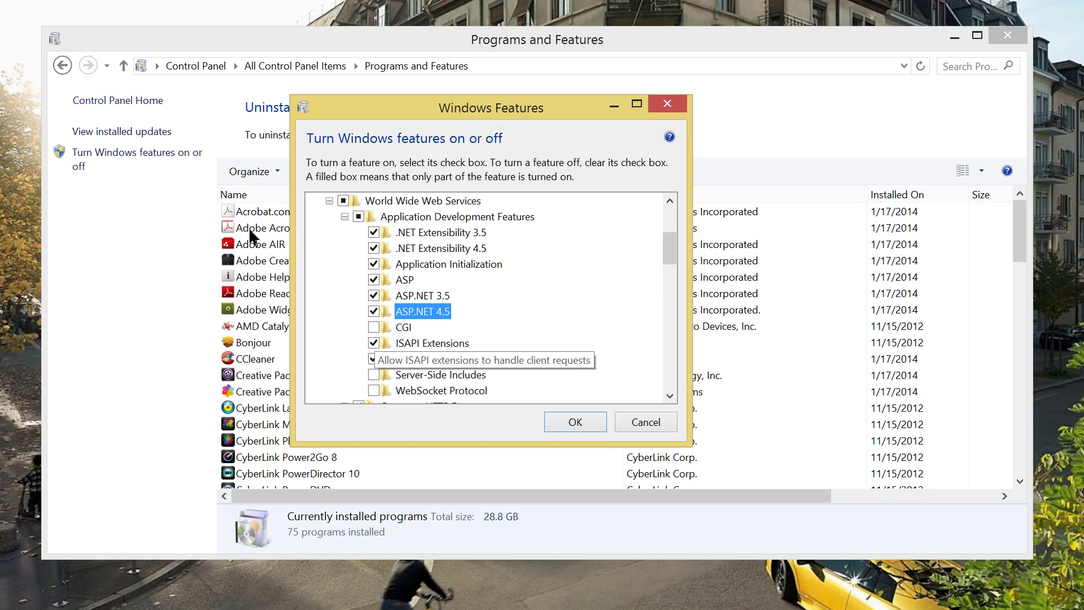
pyautogui.press('Down')
pyautogui.press('space')
pyautogui.press('Down')
pyautogui.press('Down')
pyautogui.press('Down')
pyautogui.press('space')
pyautogui.press('Down')
pyautogui.press('space')
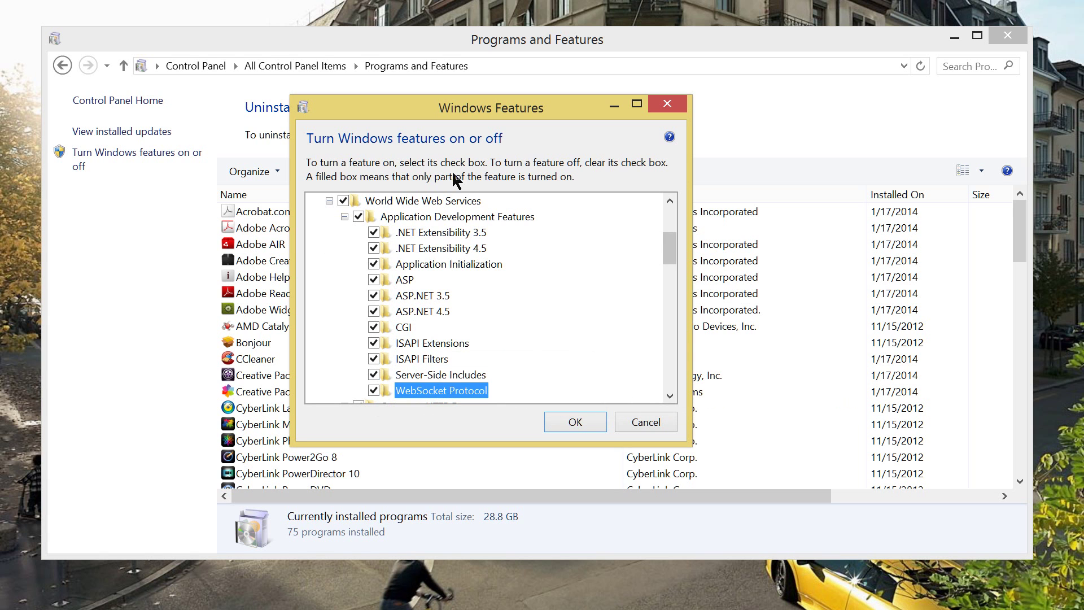
# Collapse World Wide Web Services and apply the selected features.
pyautogui.scroll(3, 455, 178)
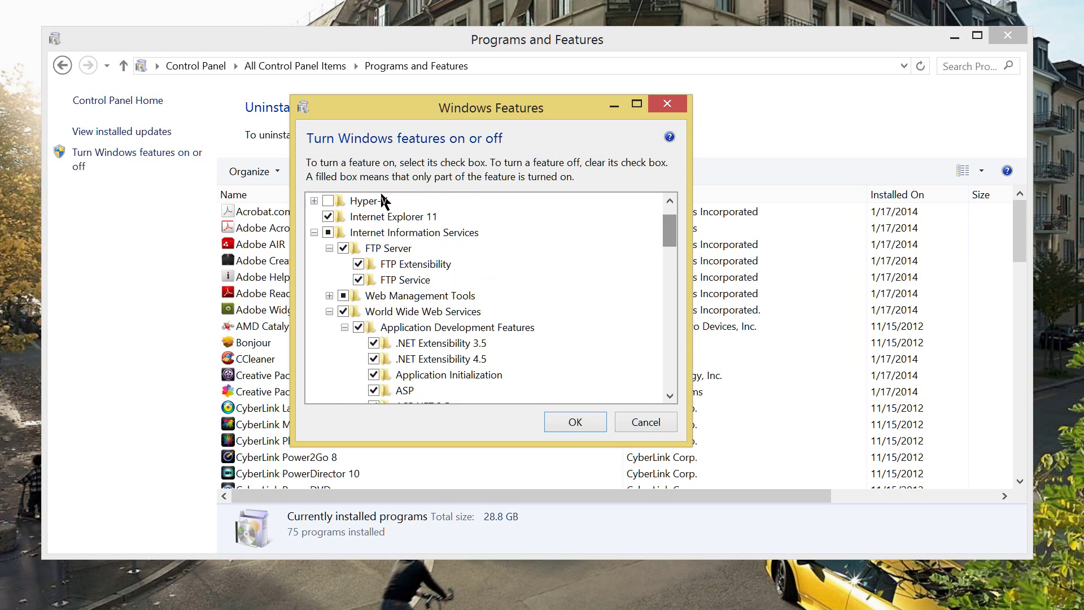
pyautogui.press('Left')
pyautogui.press('Left')
pyautogui.press('Left')
pyautogui.press('Left')
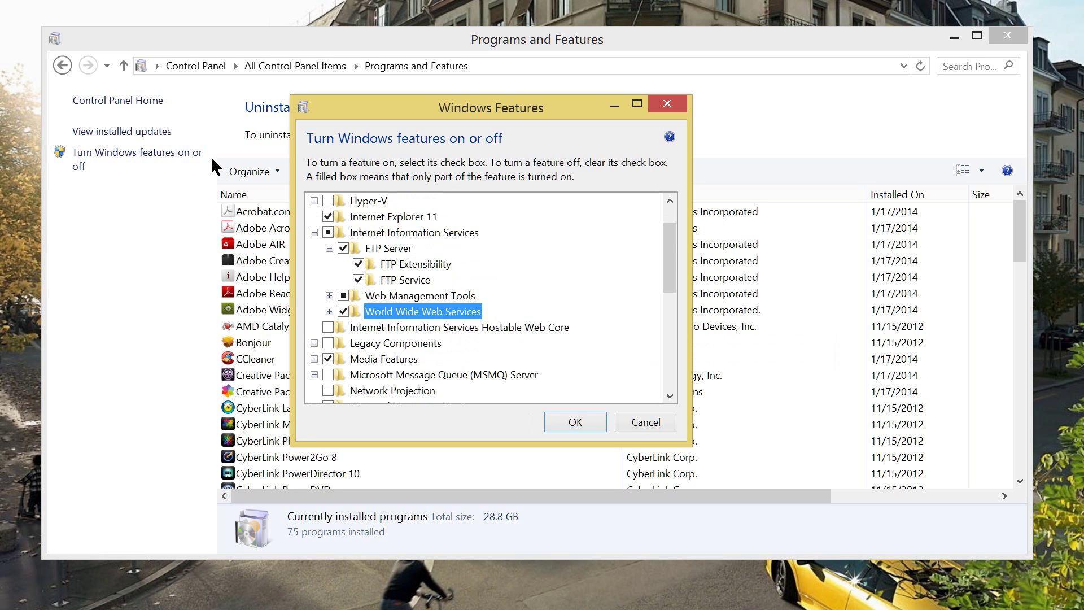
pyautogui.press('Return')
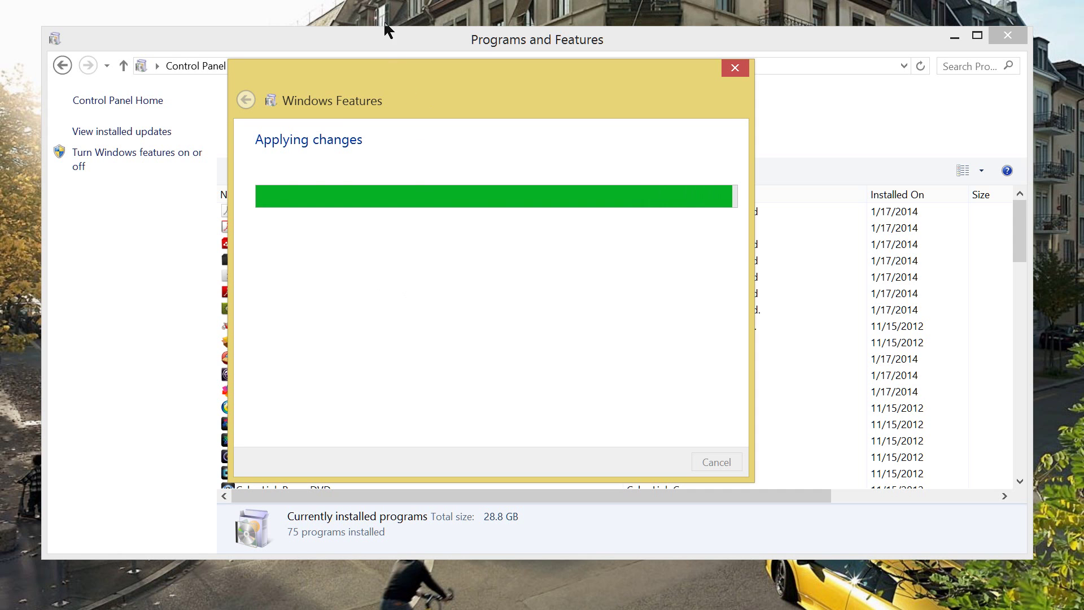
# Wait for the feature changes to finish applying, then close the Windows Features window.
pyautogui.moveTo(394, 63); pyautogui.dragTo(417, 72)
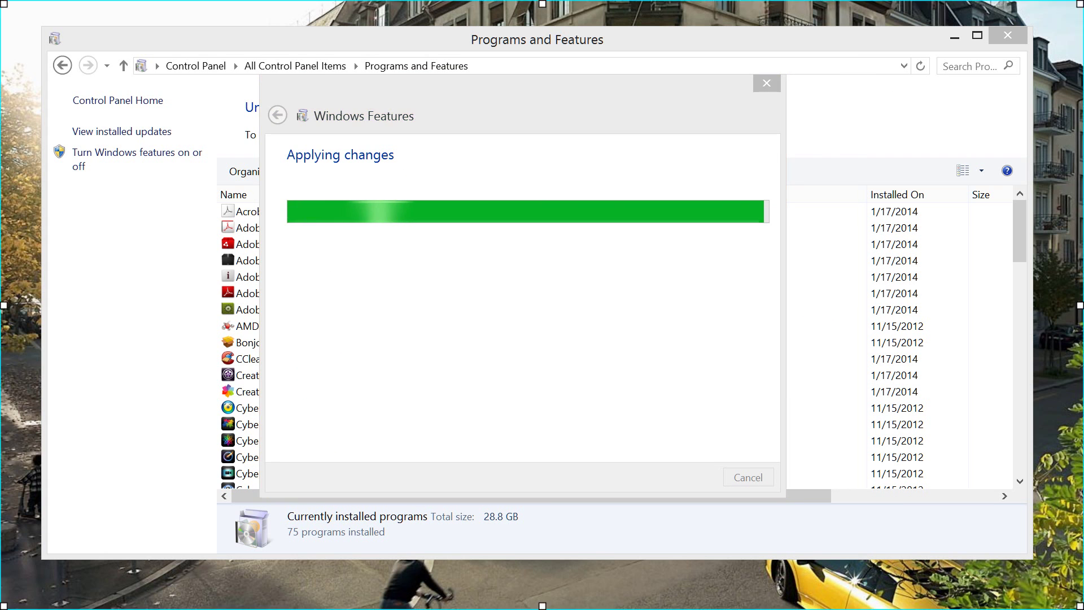
pyautogui.press('Return')
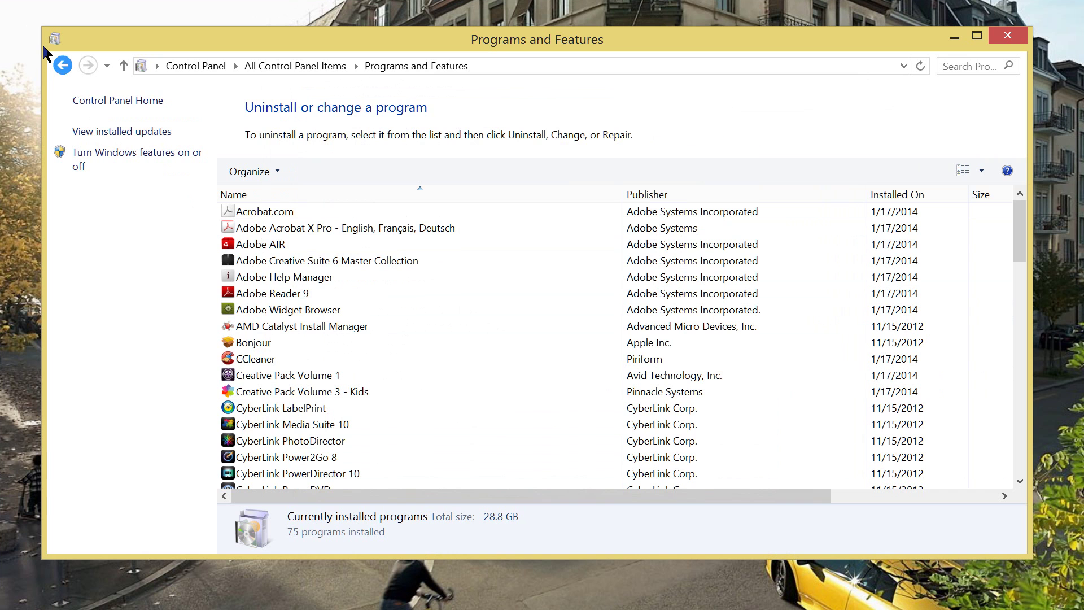
# Return to All Control Panel Items, open Administrative Tools and select the IIS Manager shortcut.
pyautogui.click(63, 65)
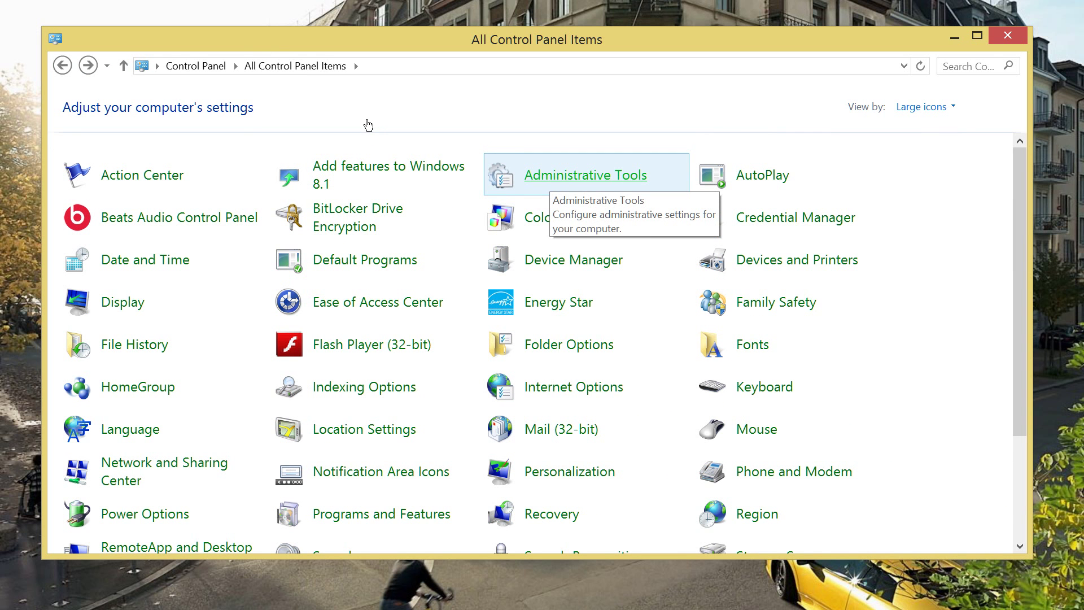
pyautogui.press('Return')
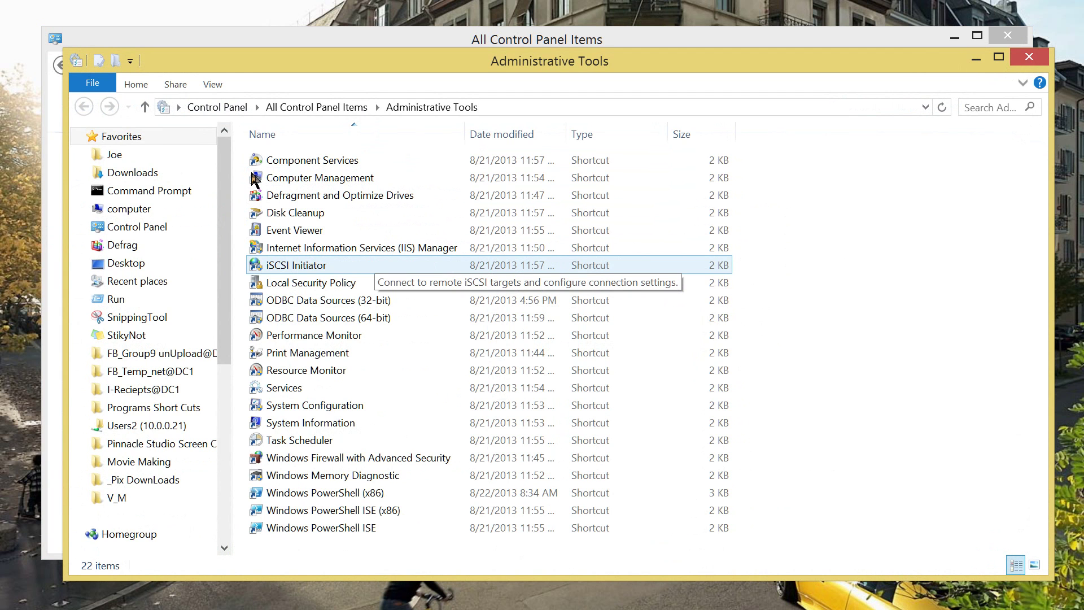
pyautogui.press('Up')
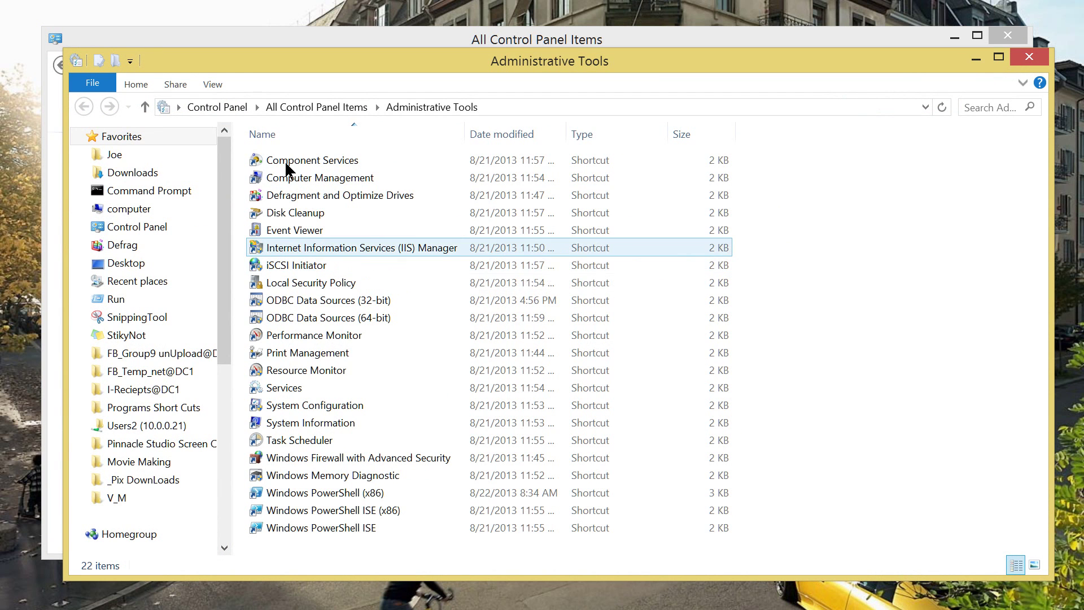
pyautogui.press('Down')
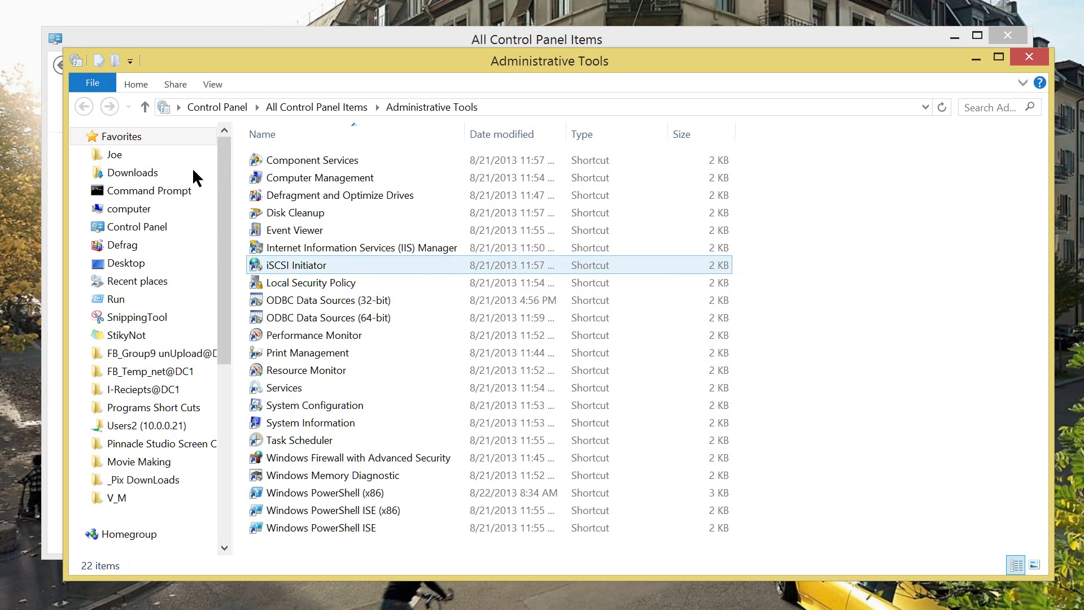
pyautogui.press('Up')
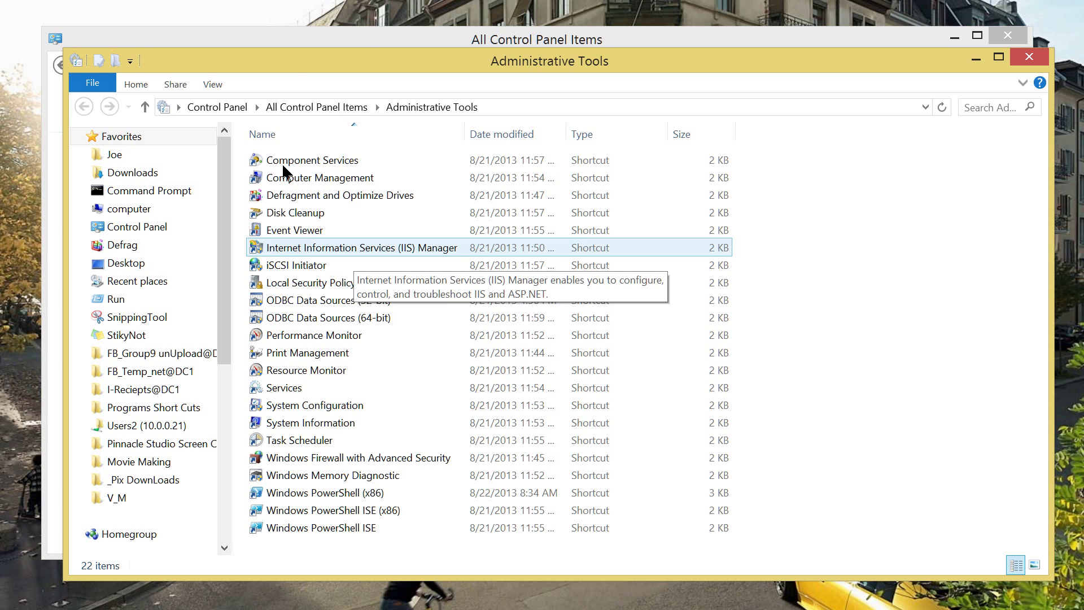
# Launch IIS Manager, decline the Web Platform prompt and move the window lower.
pyautogui.doubleClick(251, 162)
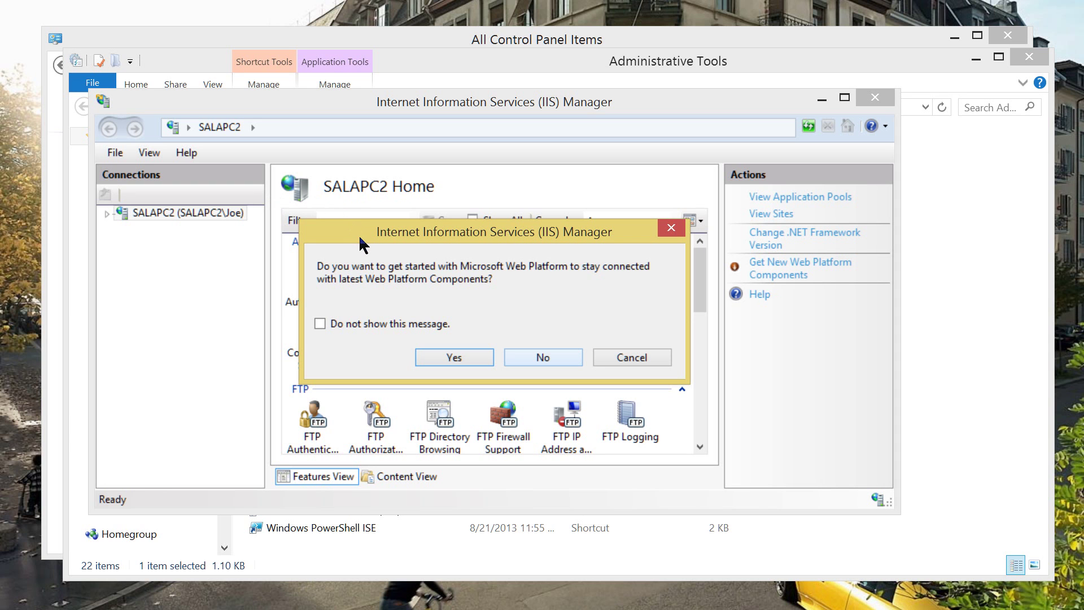
pyautogui.press('Return')
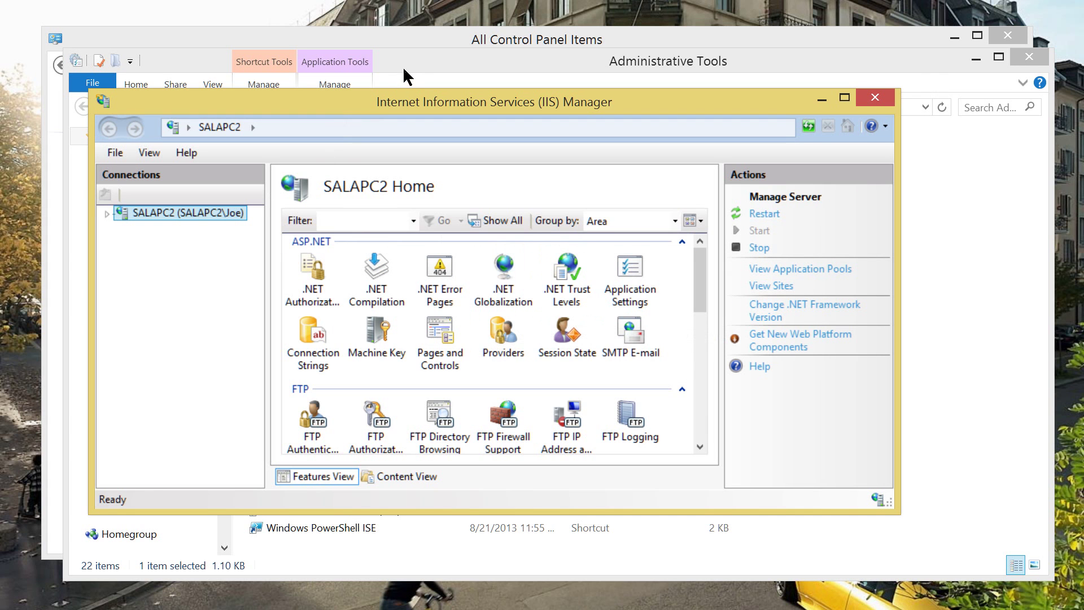
pyautogui.moveTo(402, 66)
pyautogui.mouseDown()
pyautogui.moveTo(427, 50)
pyautogui.moveTo(408, 110)
pyautogui.moveTo(416, 70)
pyautogui.mouseUp()
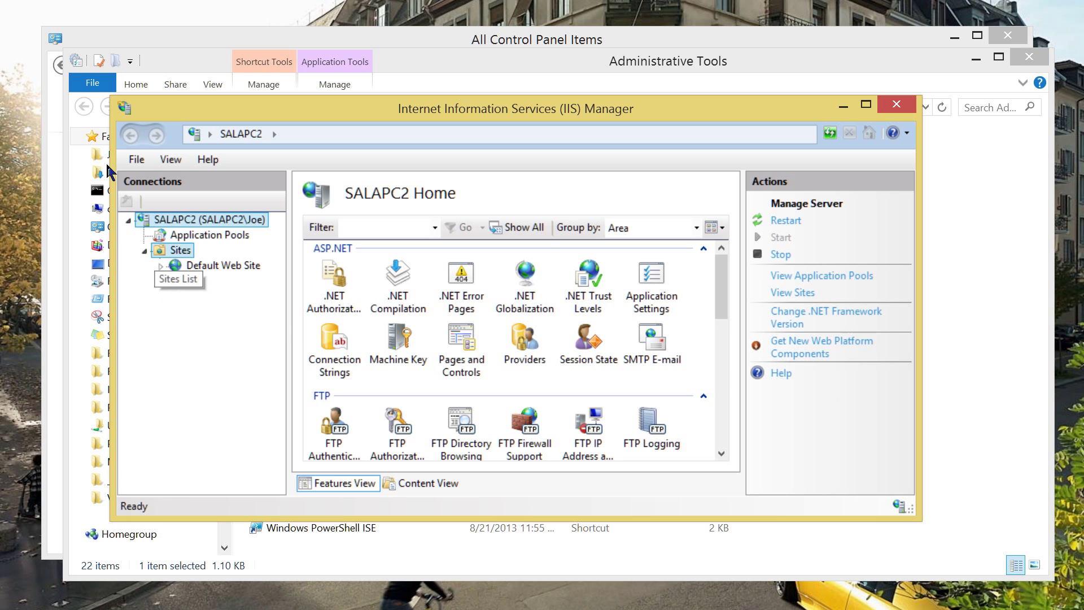
# Choose Add FTP Site from the Sites context menu.
pyautogui.rightClick(163, 250)
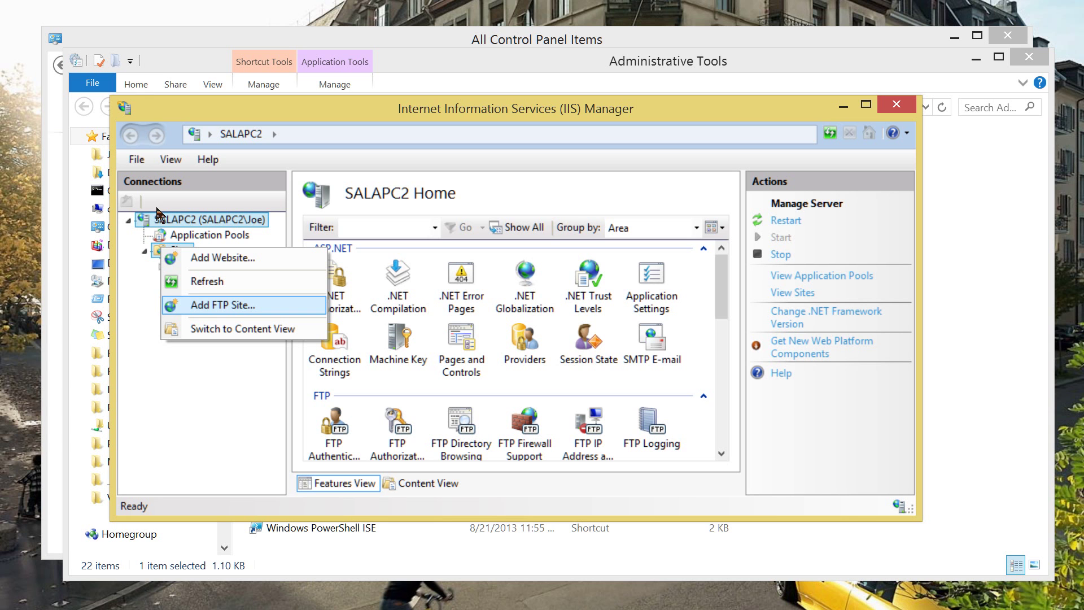
pyautogui.press('Return')
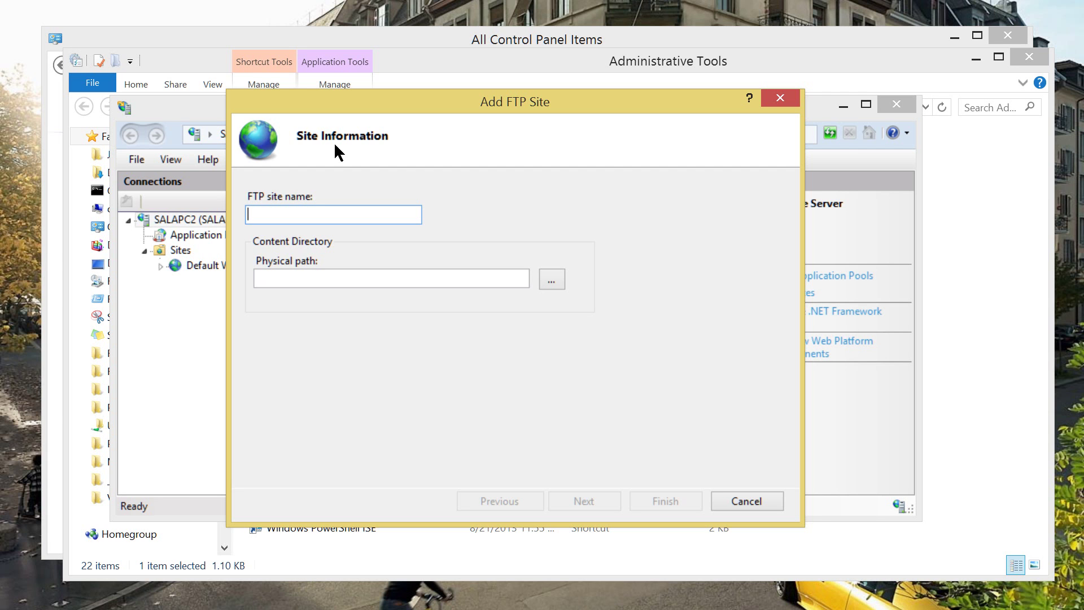
# Name the site FTP, create C:\FTP as its physical path, and continue to bindings.
pyautogui.write('FTP')
pyautogui.press('Tab')
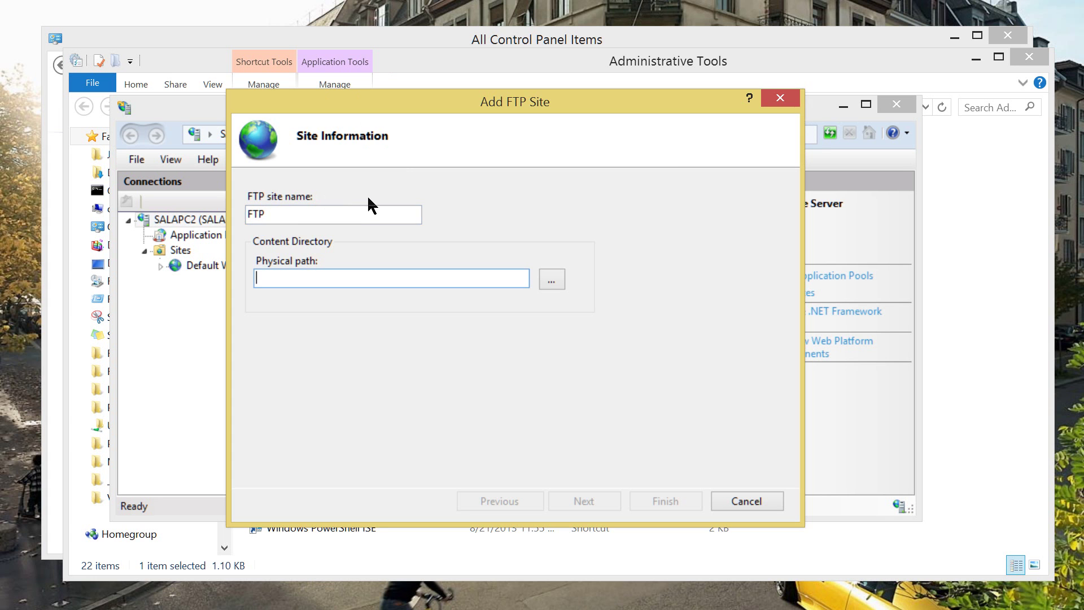
pyautogui.press('space')
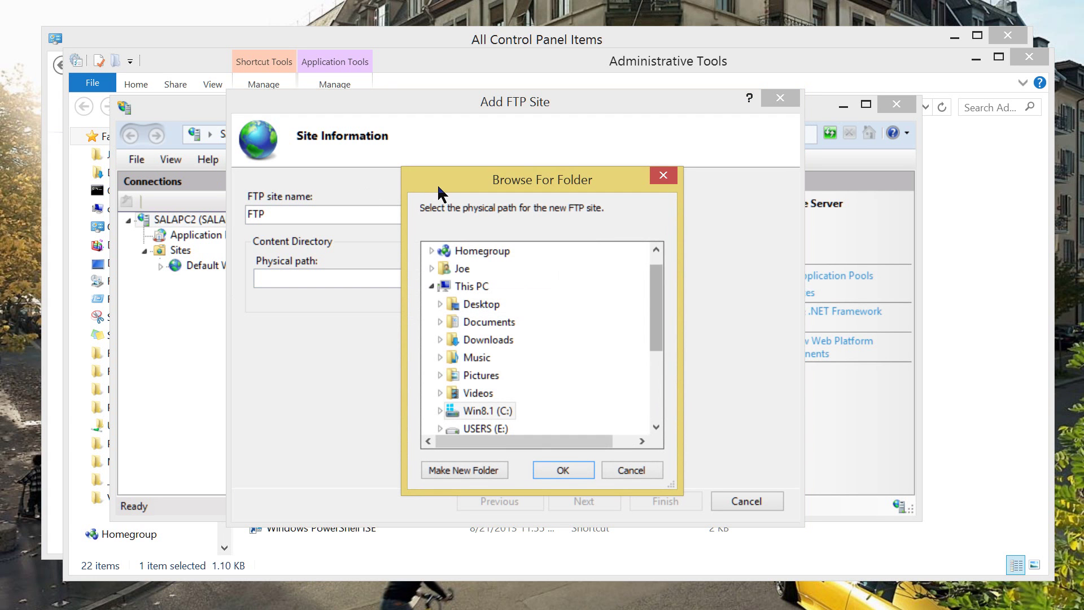
pyautogui.scroll(-3, 438, 202)
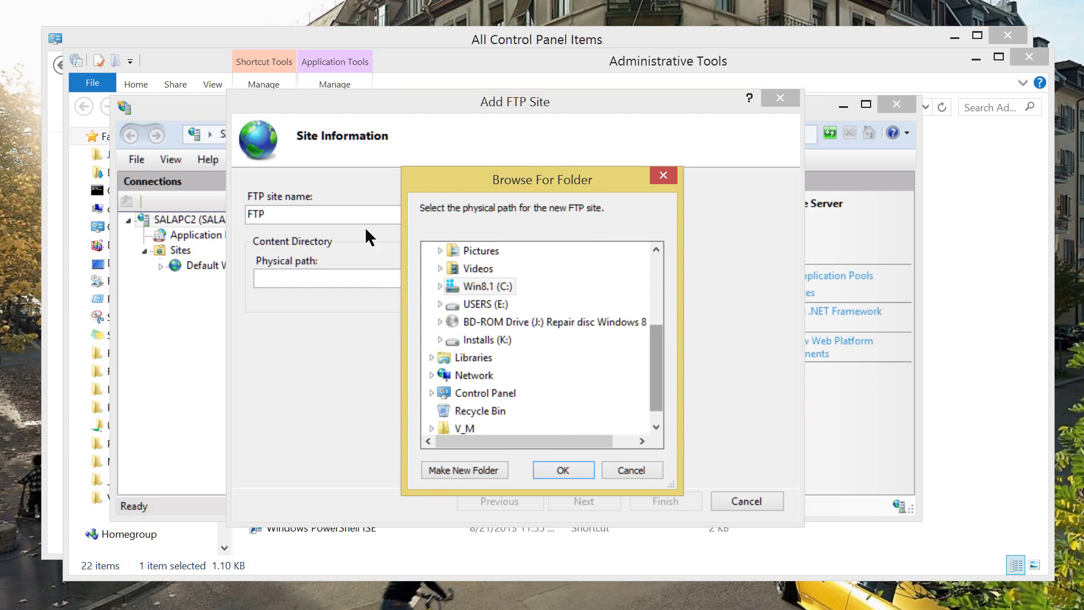
pyautogui.press('Right')
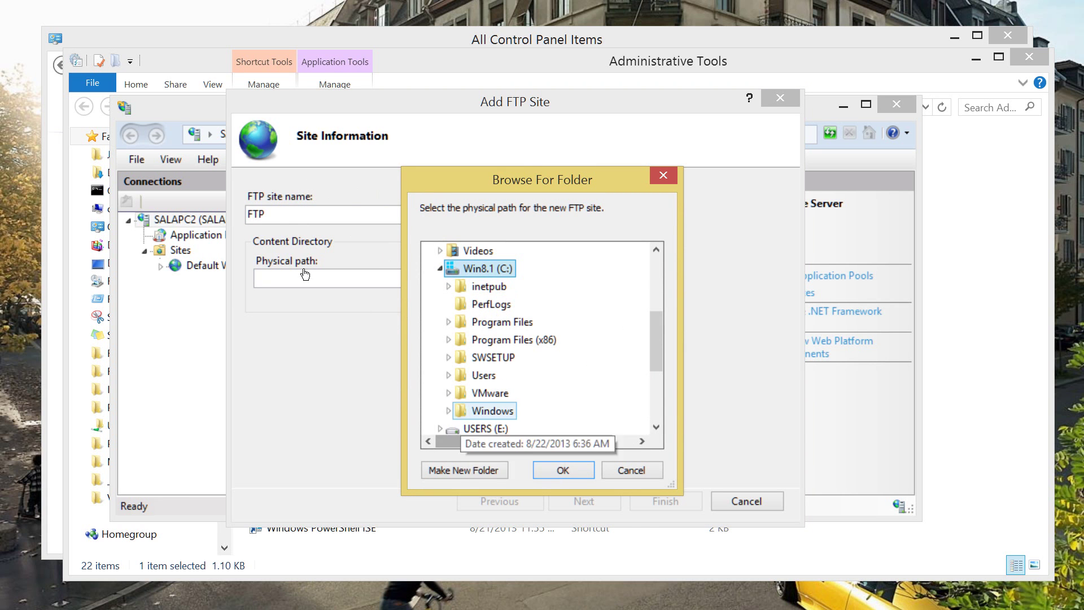
pyautogui.hotkey('alt', 'm')
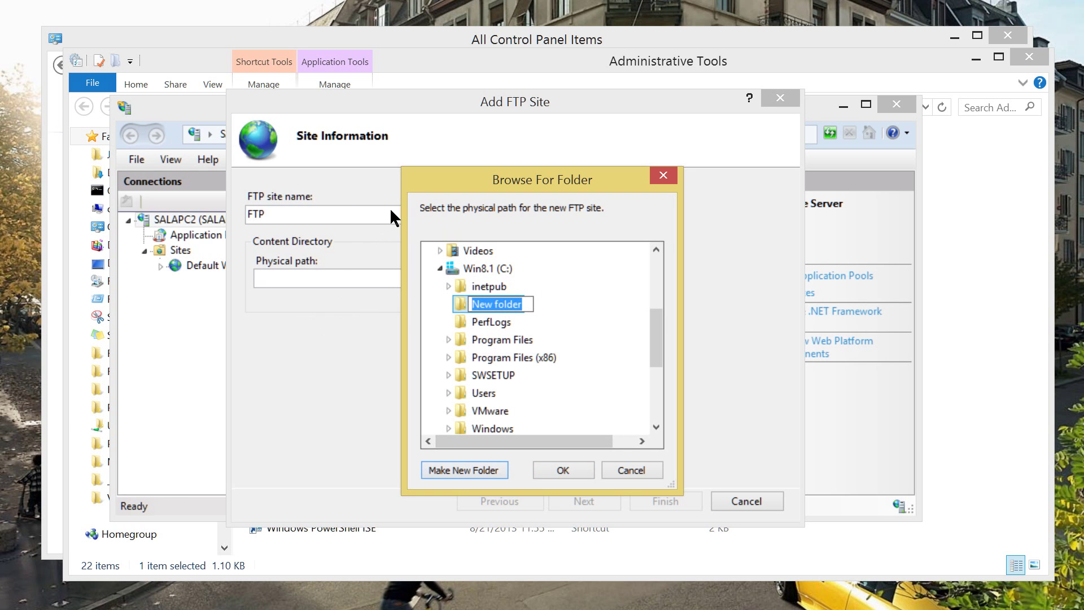
pyautogui.write('FTPO')
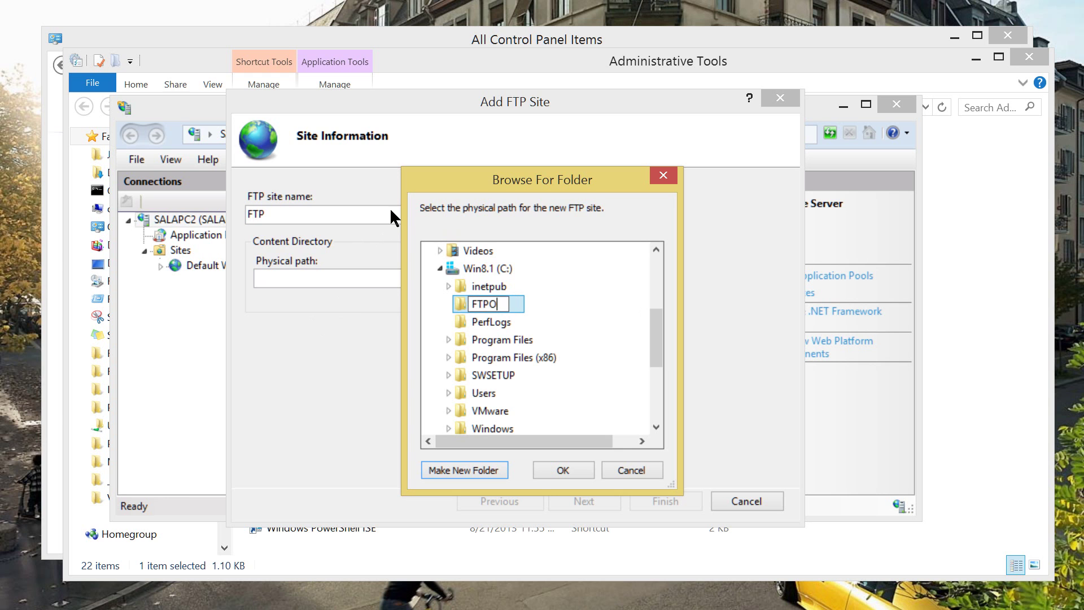
pyautogui.press('BackSpace')
pyautogui.press('Return')
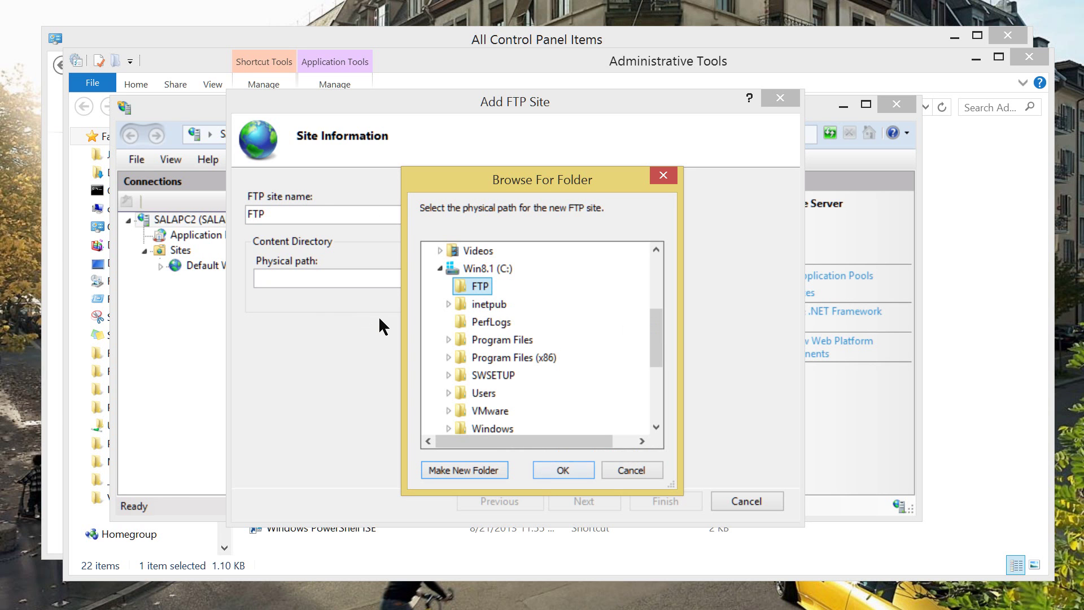
pyautogui.press('Return')
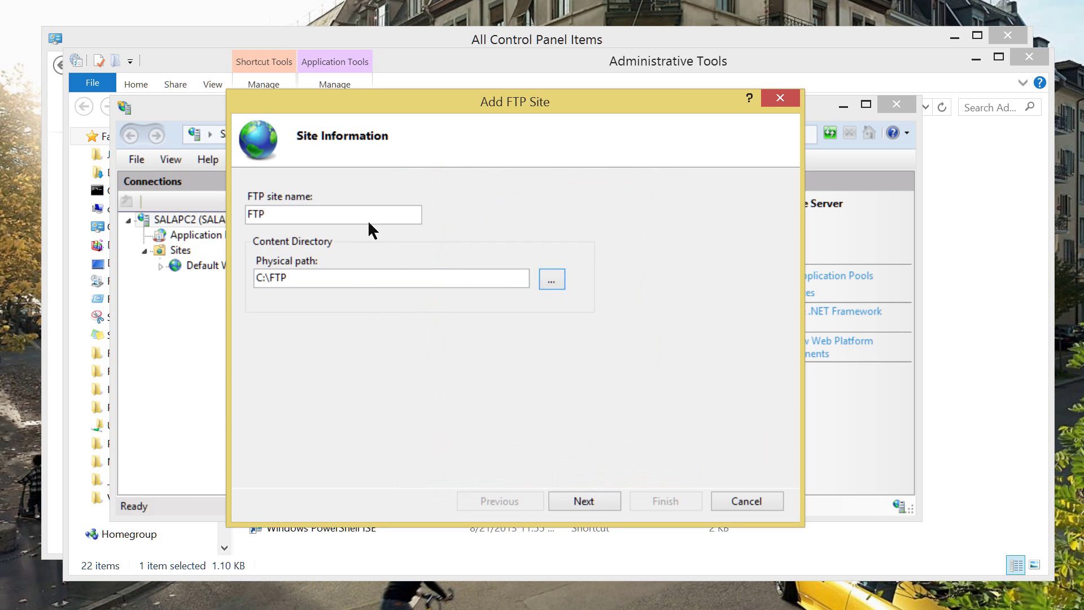
pyautogui.press('Return')
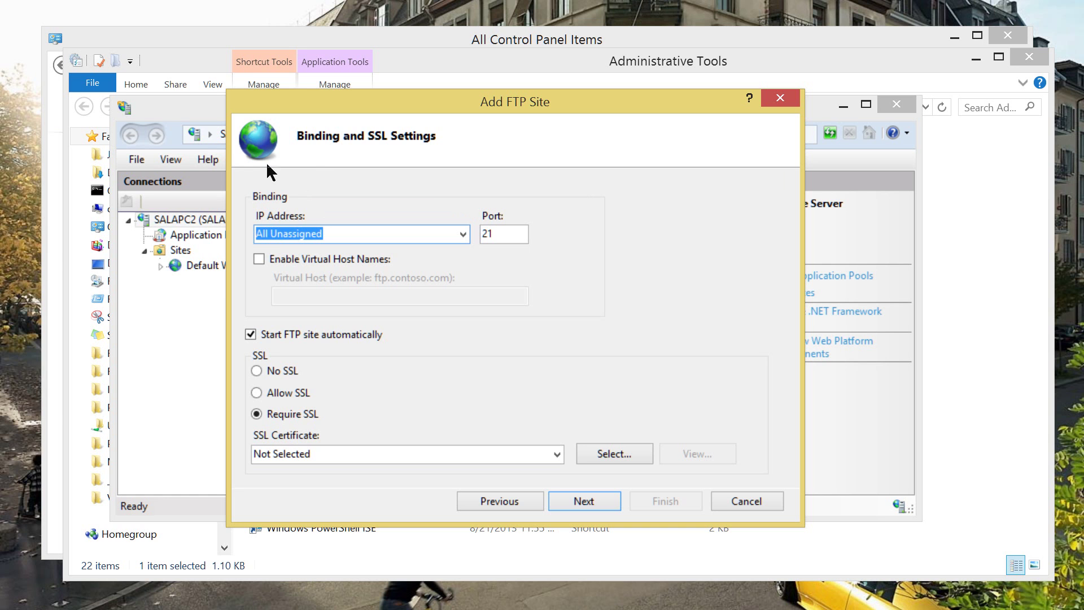
# Set the FTP site's binding IP address to 10.0.0.20.
pyautogui.hotkey('alt', 'Down')
pyautogui.press('Down')
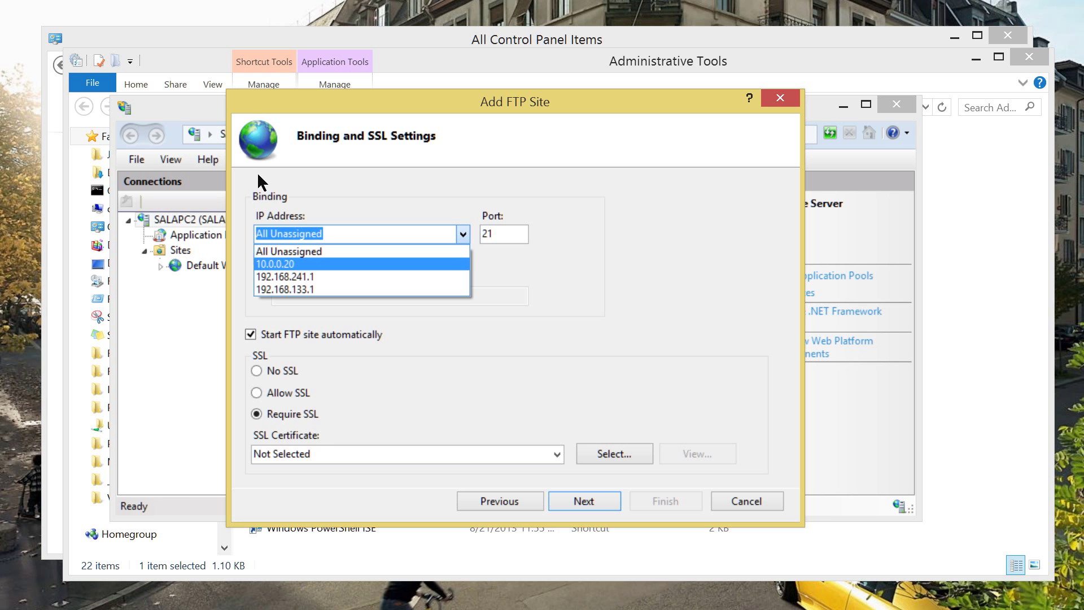
pyautogui.press('Return')
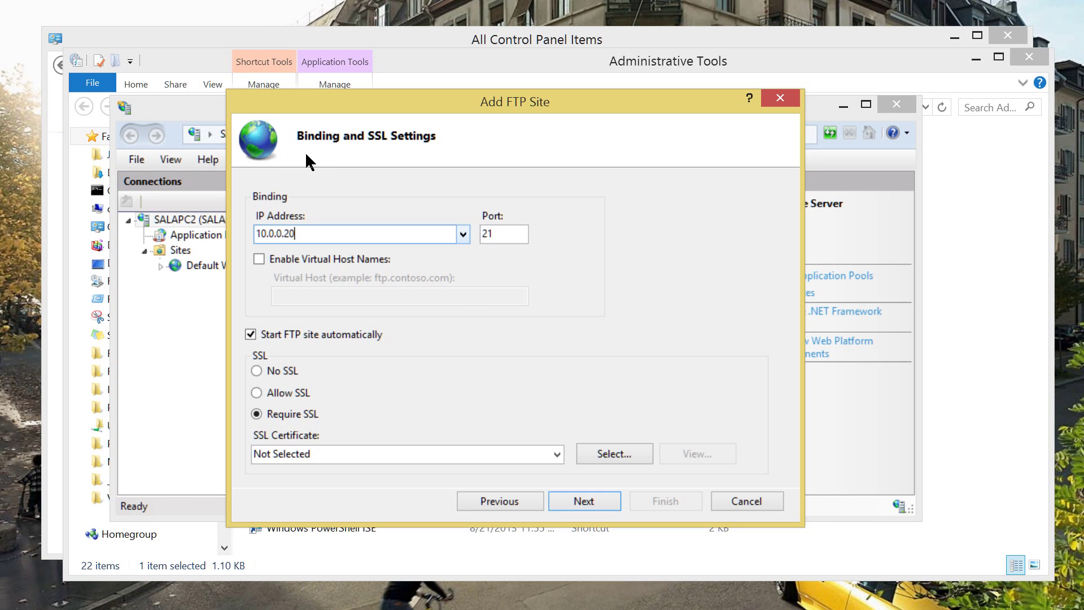
pyautogui.hotkey('alt', 'Down')
pyautogui.press('Down')
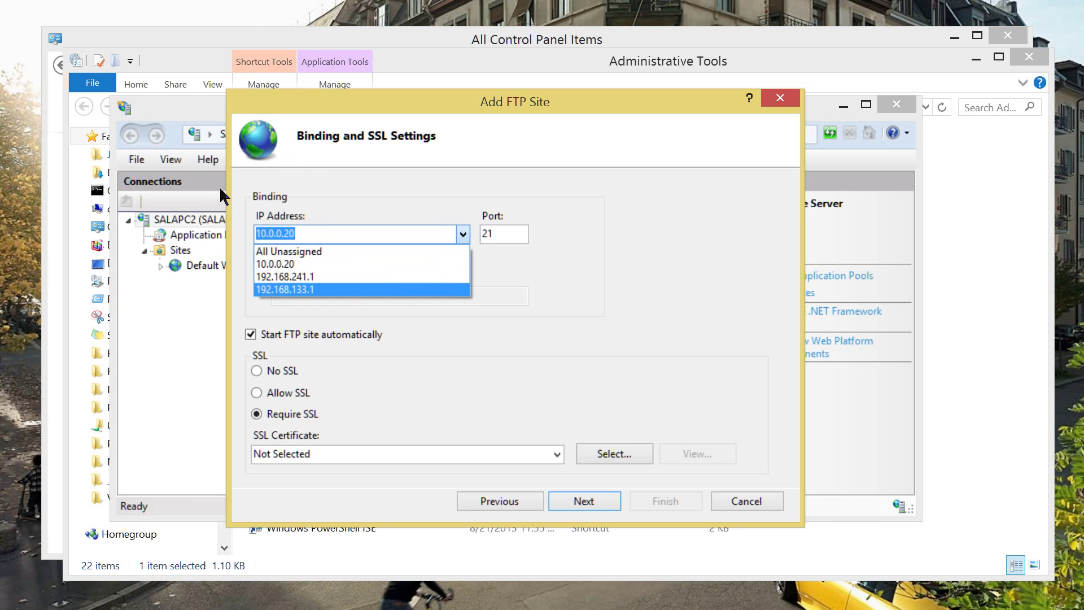
pyautogui.press('Up')
pyautogui.press('Up')
pyautogui.press('Up')
pyautogui.press('Down')
pyautogui.press('Down')
pyautogui.press('Up')
pyautogui.press('Return')
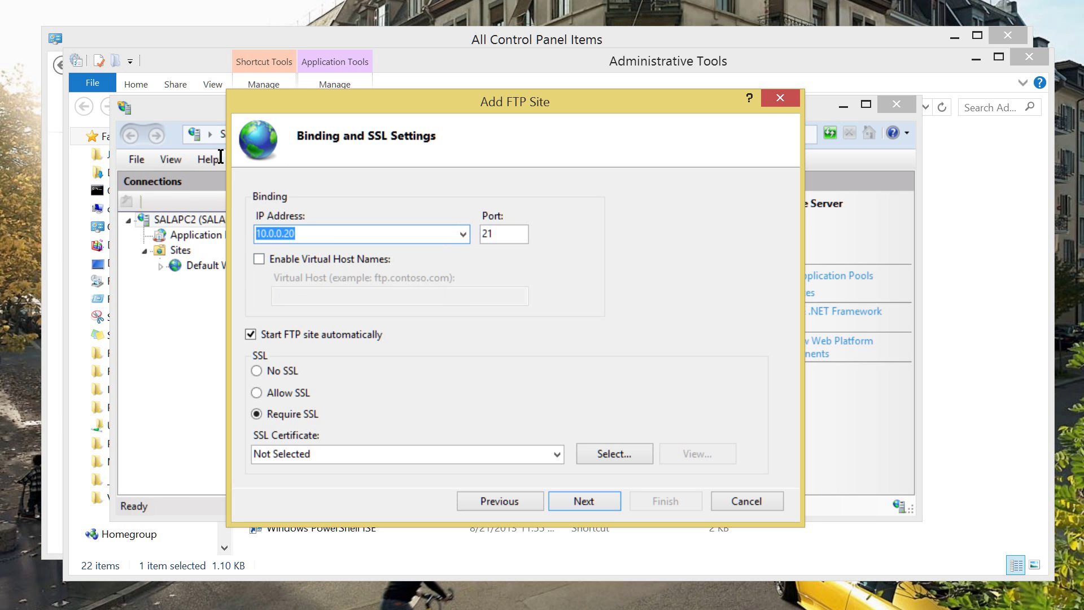
pyautogui.press('End')
# Select No SSL, keep port 21, and continue to authentication settings.
pyautogui.hotkey('alt', 'n')
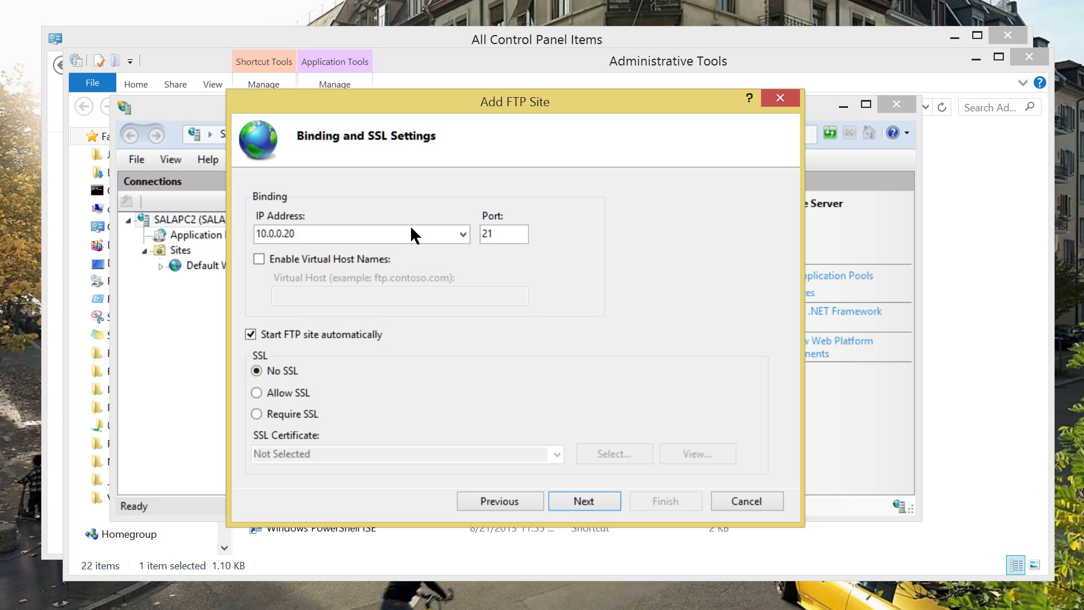
pyautogui.press('Tab')
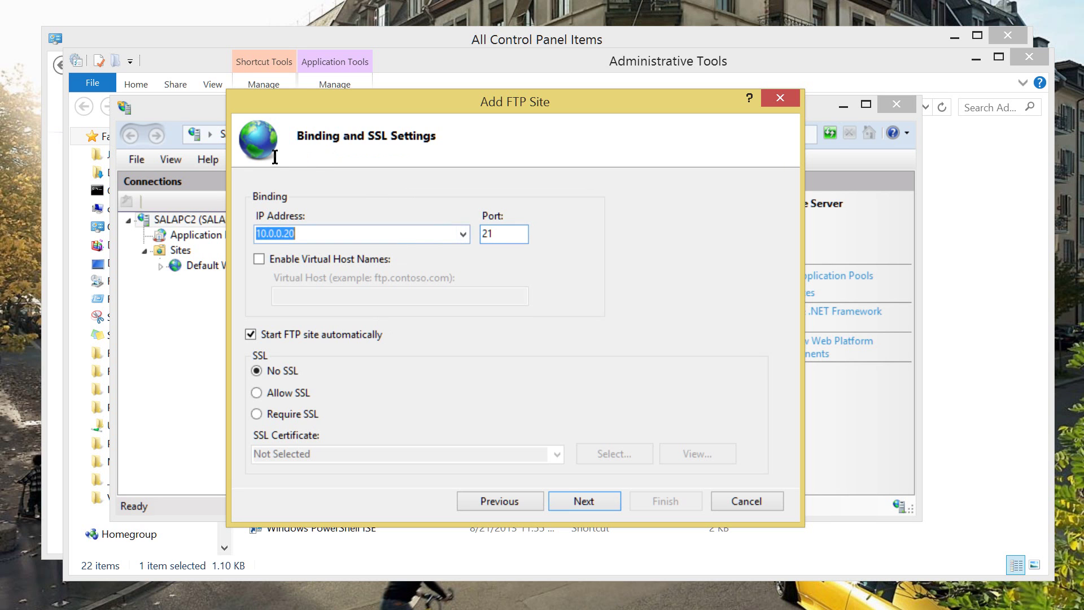
pyautogui.hotkey('shift', 'Tab')
pyautogui.press('End')
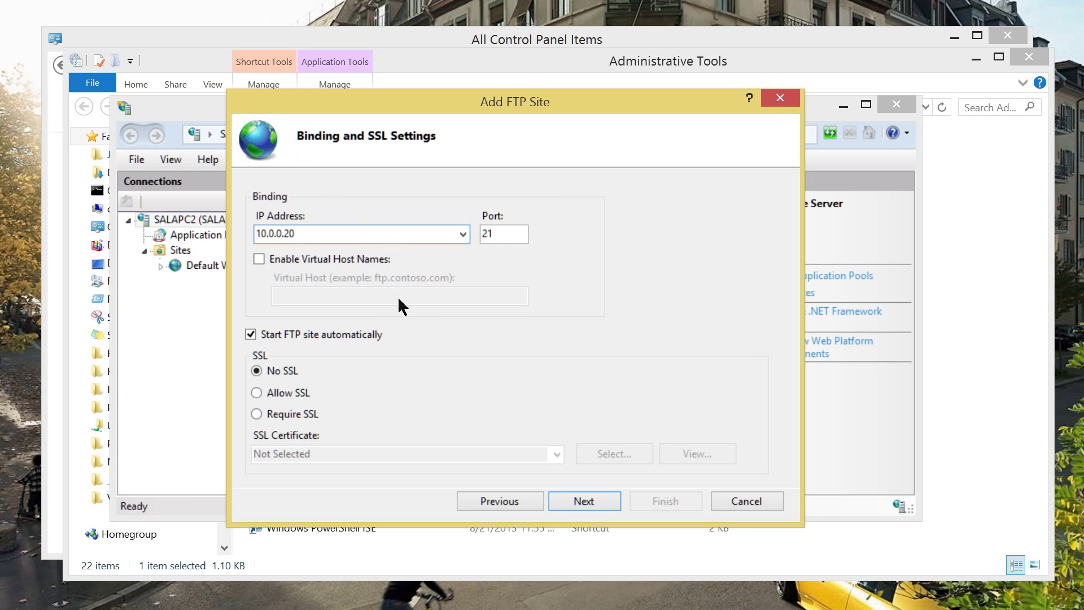
pyautogui.press('Return')
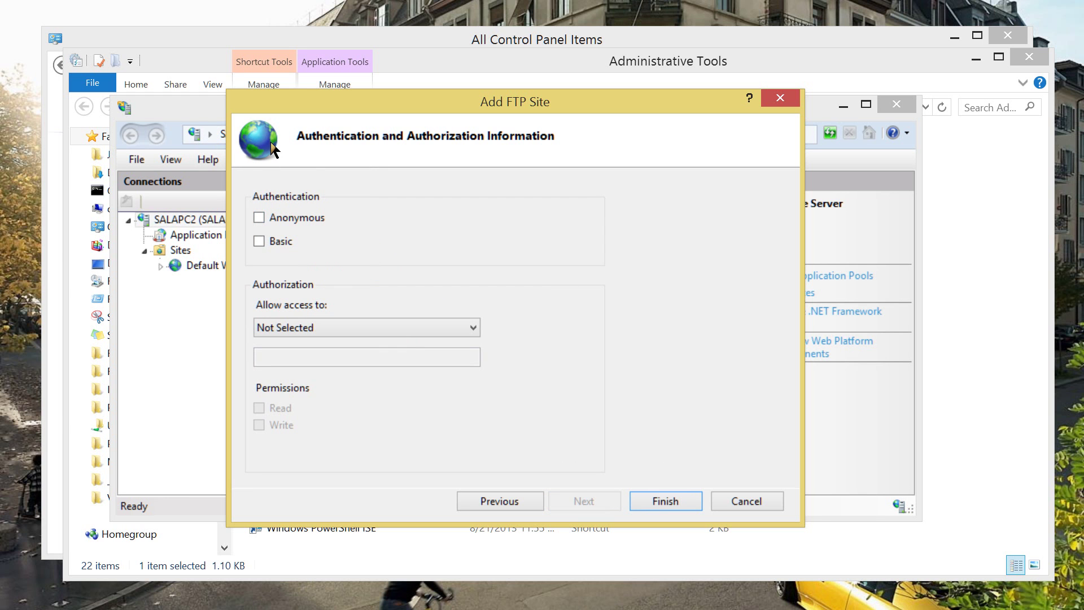
# Enable Basic authentication, leaving Anonymous authentication off.
pyautogui.press('space')
pyautogui.hotkey('shift', 'Tab')
pyautogui.press('space')
pyautogui.press('Tab')
pyautogui.press('space')
pyautogui.hotkey('shift', 'Tab')
pyautogui.press('space')
pyautogui.press('space')
# Allow access to All users with Read and Write permissions.
pyautogui.hotkey('alt', 'Down')
pyautogui.press('Down')
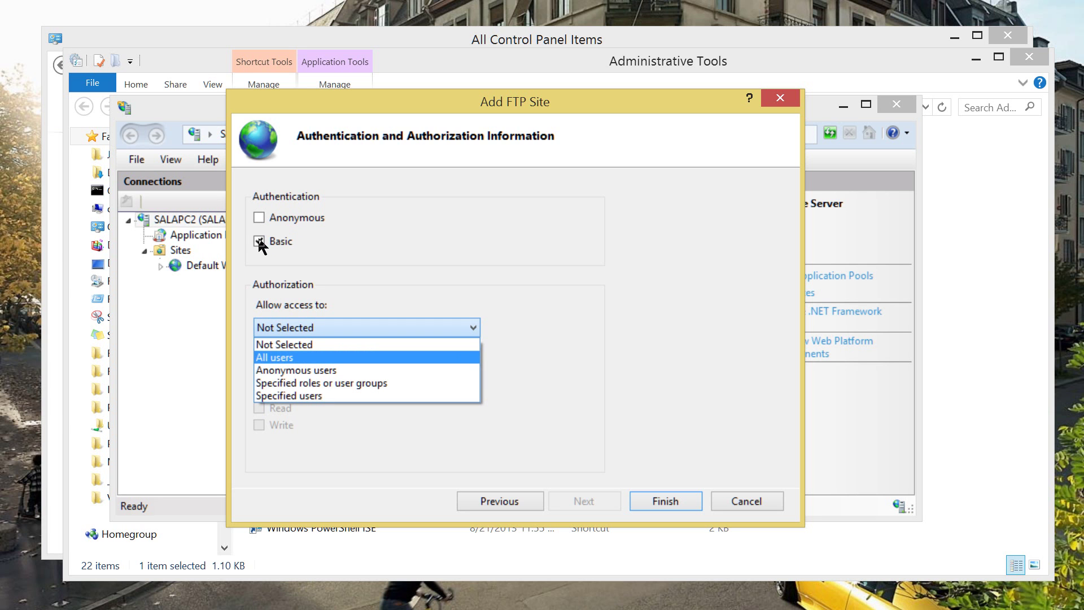
pyautogui.press('Return')
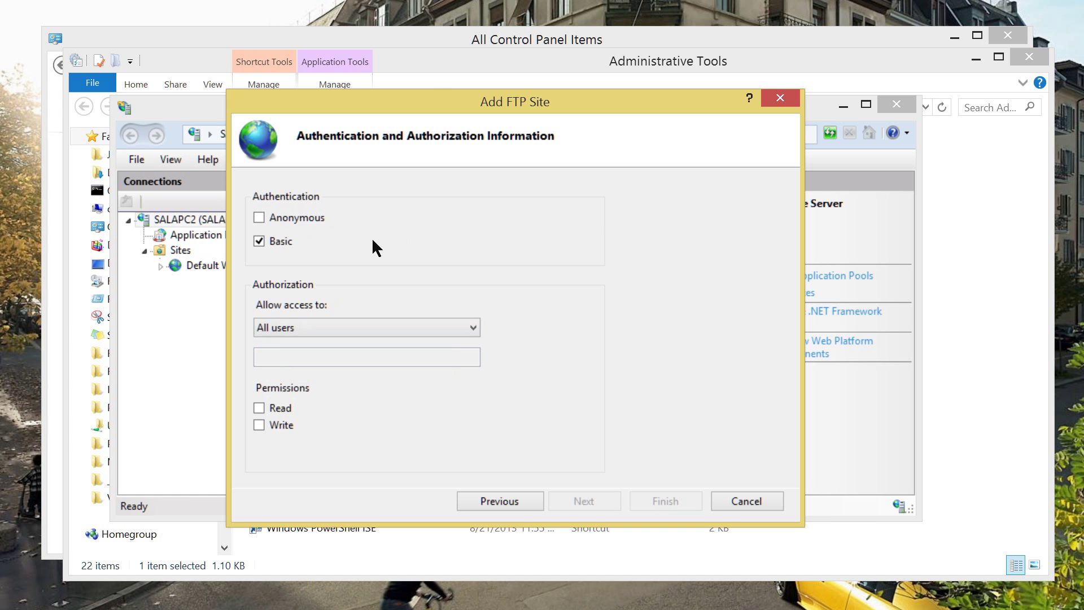
pyautogui.moveTo(424, 66)
pyautogui.mouseDown()
pyautogui.moveTo(429, 41)
pyautogui.moveTo(426, 57)
pyautogui.mouseUp()
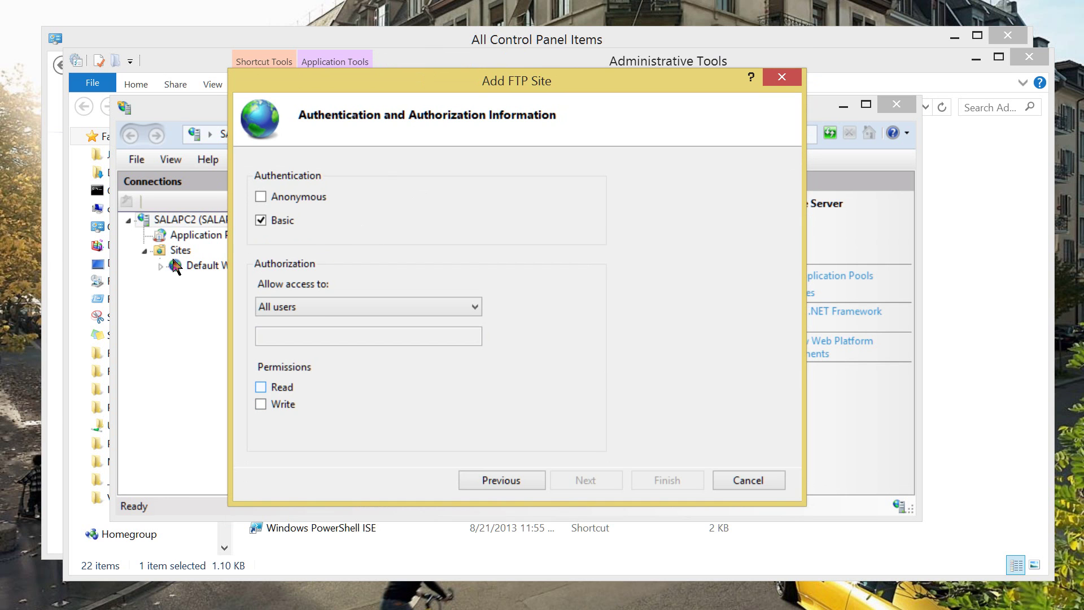
pyautogui.press('space')
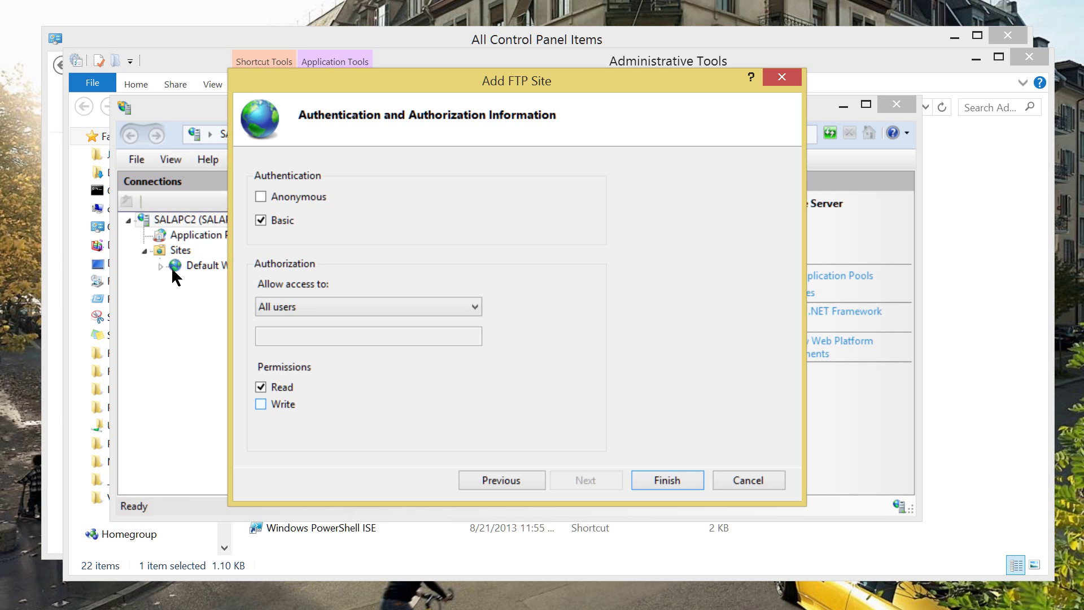
pyautogui.press('space')
pyautogui.press('Return')
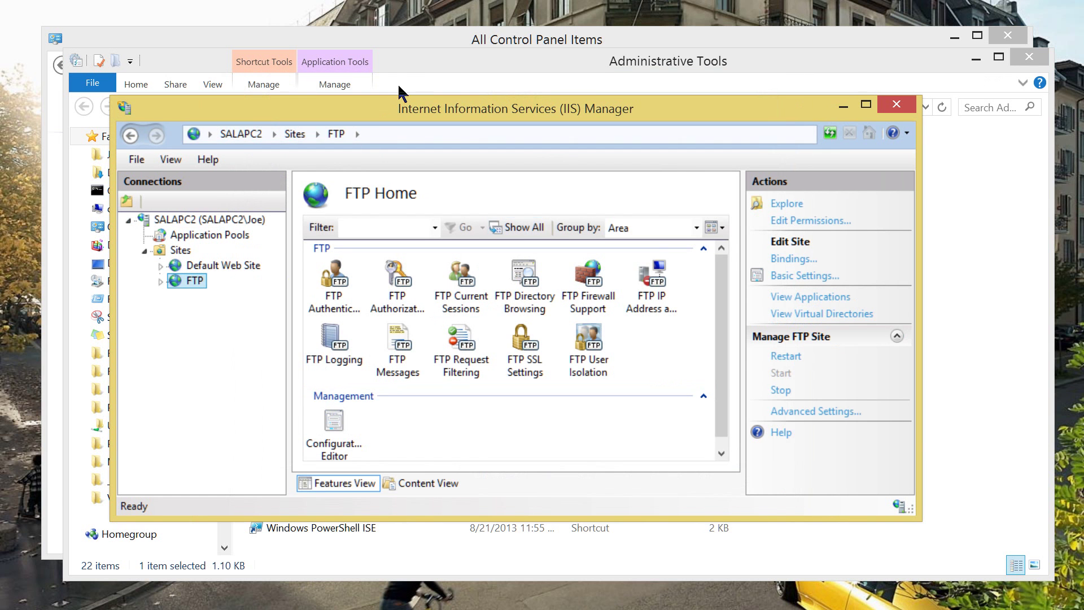
pyautogui.moveTo(402, 108); pyautogui.dragTo(422, 69)
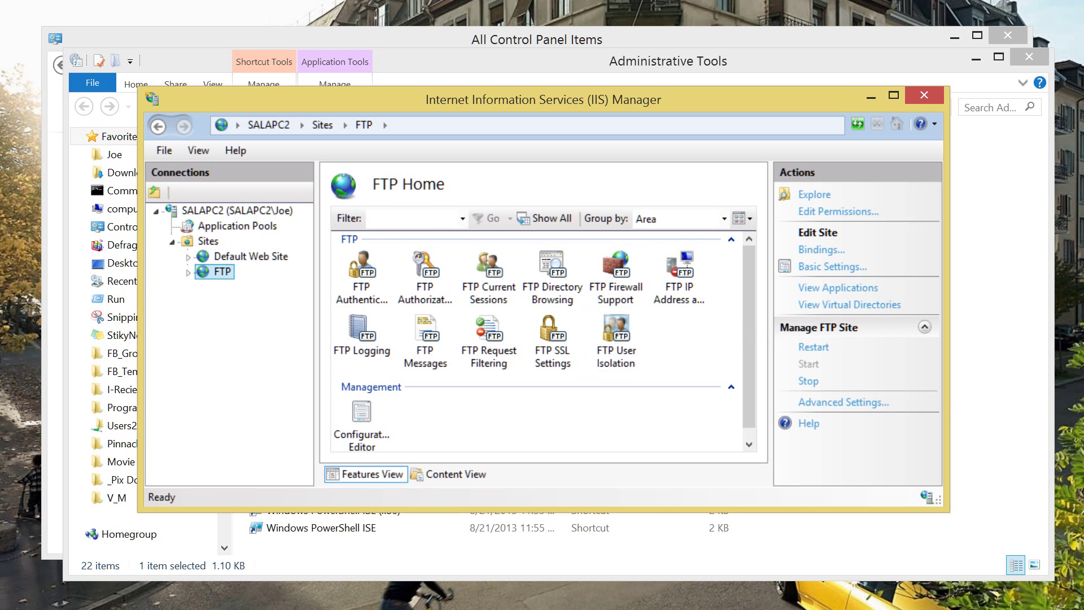
# Create a new folder named TEST inside C:\FTP.
pyautogui.press('super+e')
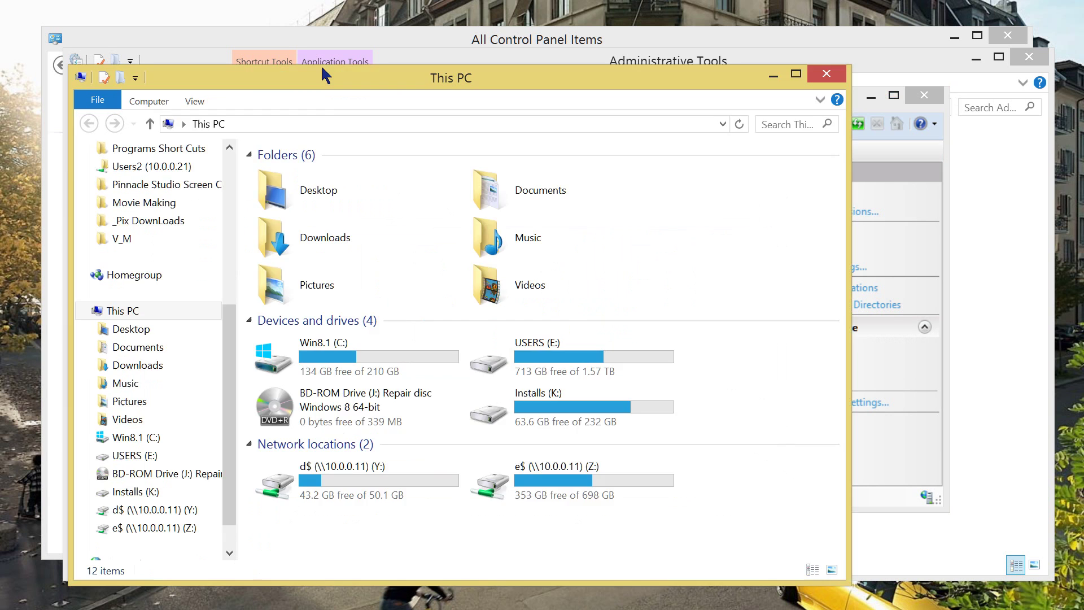
pyautogui.press('Up')
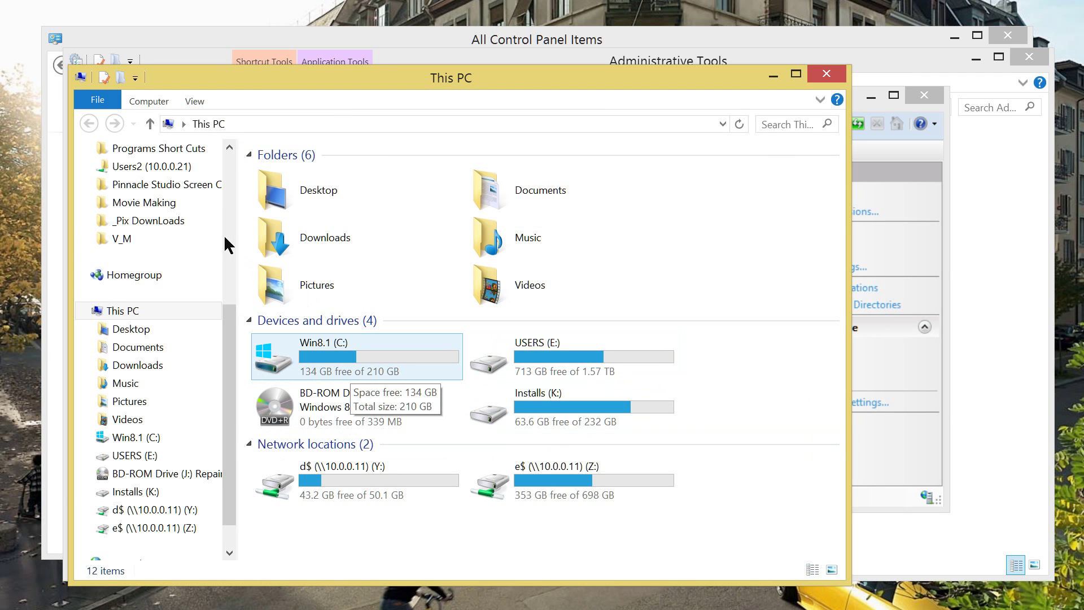
pyautogui.press('Return')
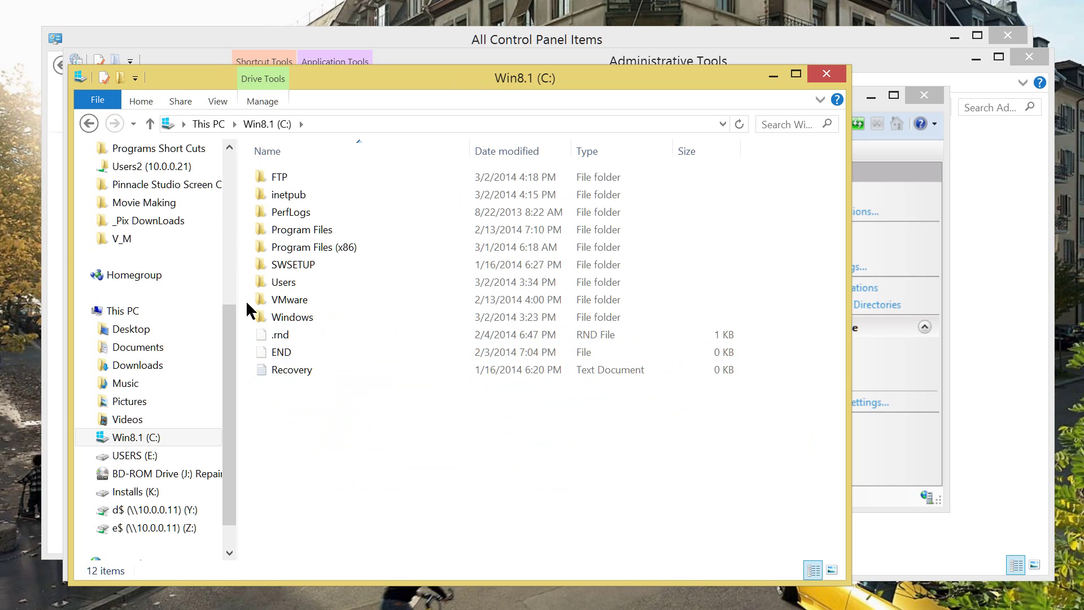
pyautogui.press('Down')
pyautogui.press('Return')
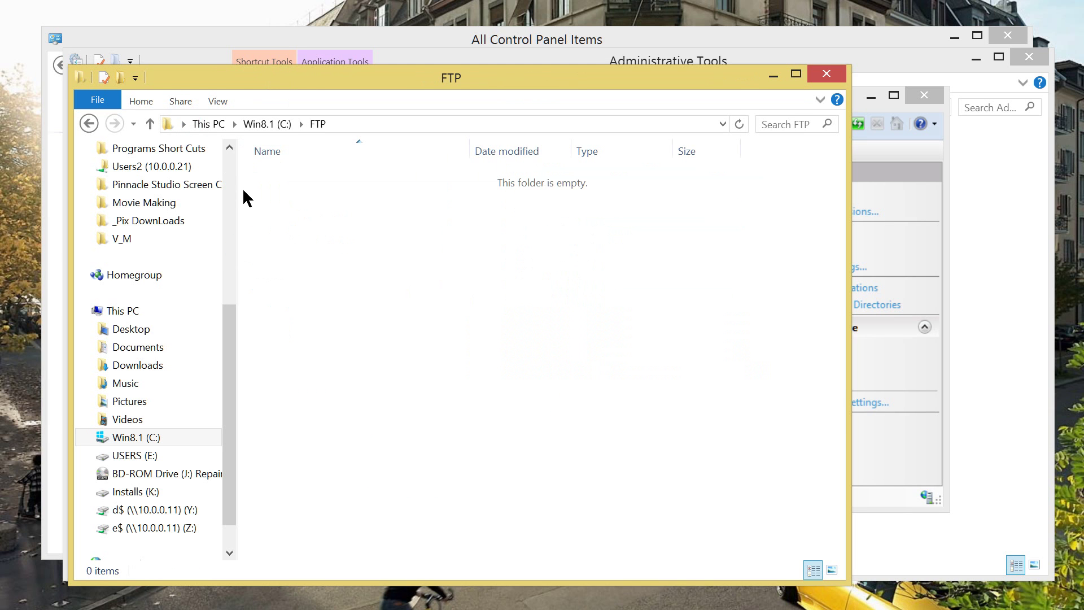
pyautogui.hotkey('shift', 'F10')
pyautogui.press('Up')
pyautogui.press('Up')
pyautogui.press('Up')
pyautogui.press('Up')
pyautogui.press('Up')
pyautogui.press('Down')
pyautogui.press('Down')
pyautogui.press('Down')
pyautogui.press('Right')
pyautogui.press('Up')
pyautogui.press('Up')
pyautogui.press('Up')
pyautogui.press('Up')
pyautogui.press('Up')
pyautogui.press('Up')
pyautogui.press('Up')
pyautogui.press('Up')
pyautogui.press('Up')
pyautogui.press('Up')
pyautogui.press('Up')
pyautogui.press('Up')
pyautogui.press('Up')
pyautogui.press('Up')
pyautogui.press('Return')
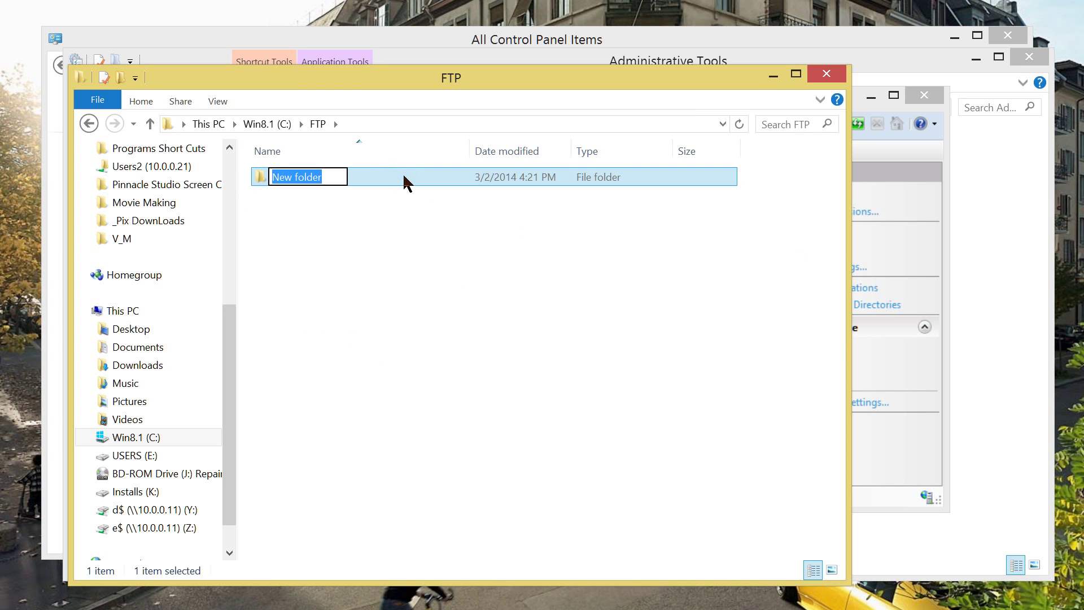
pyautogui.write('TEST')
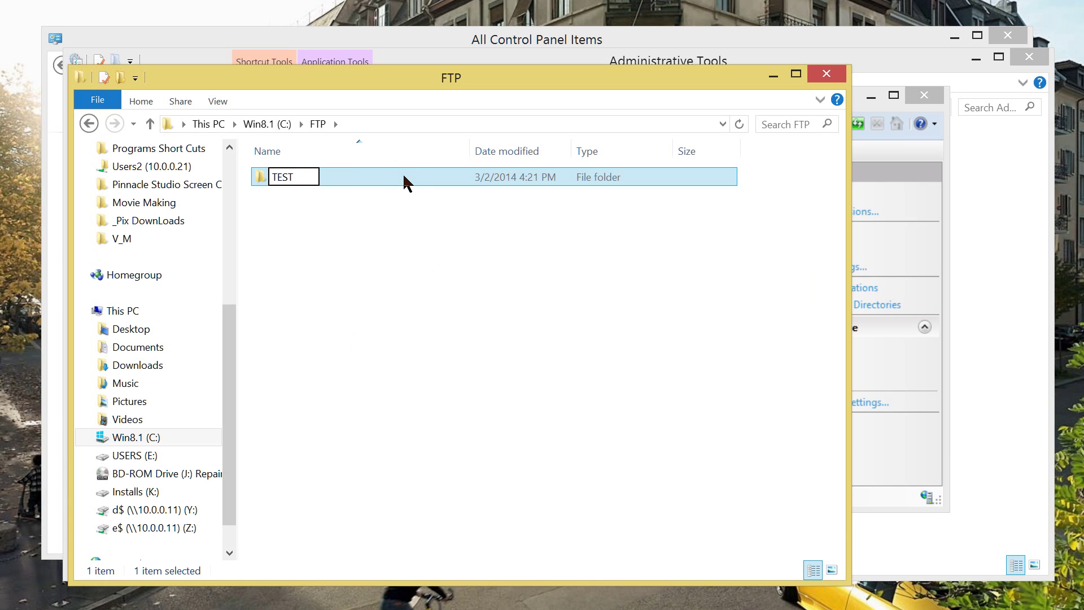
pyautogui.press('Return')
# Inside the TEST folder, create an empty text document named TEST and open it in Notepad.
pyautogui.doubleClick(404, 177)
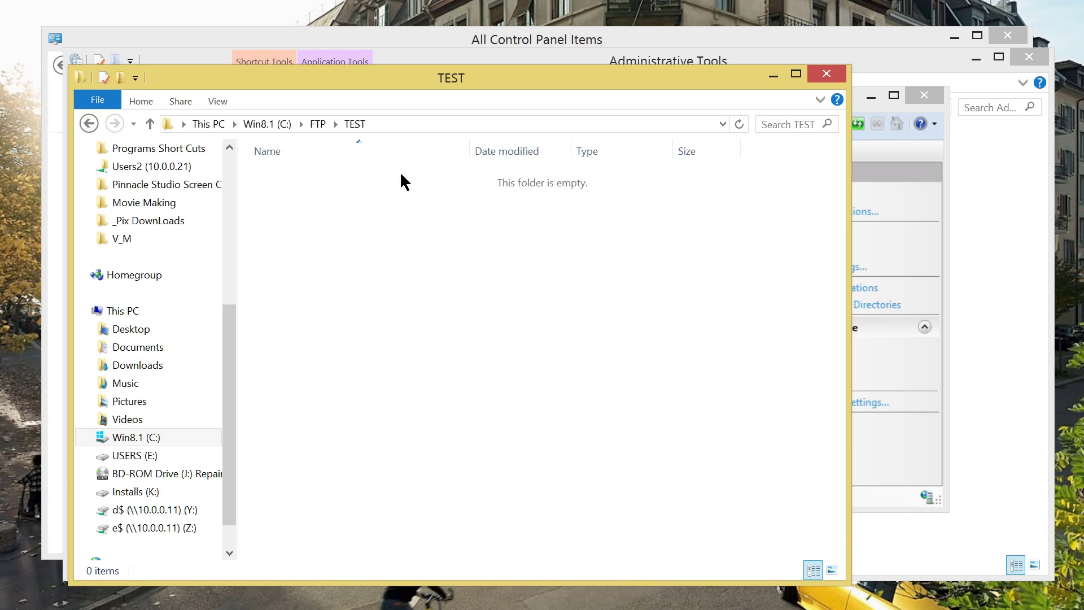
pyautogui.press('Menu')
pyautogui.press('w')
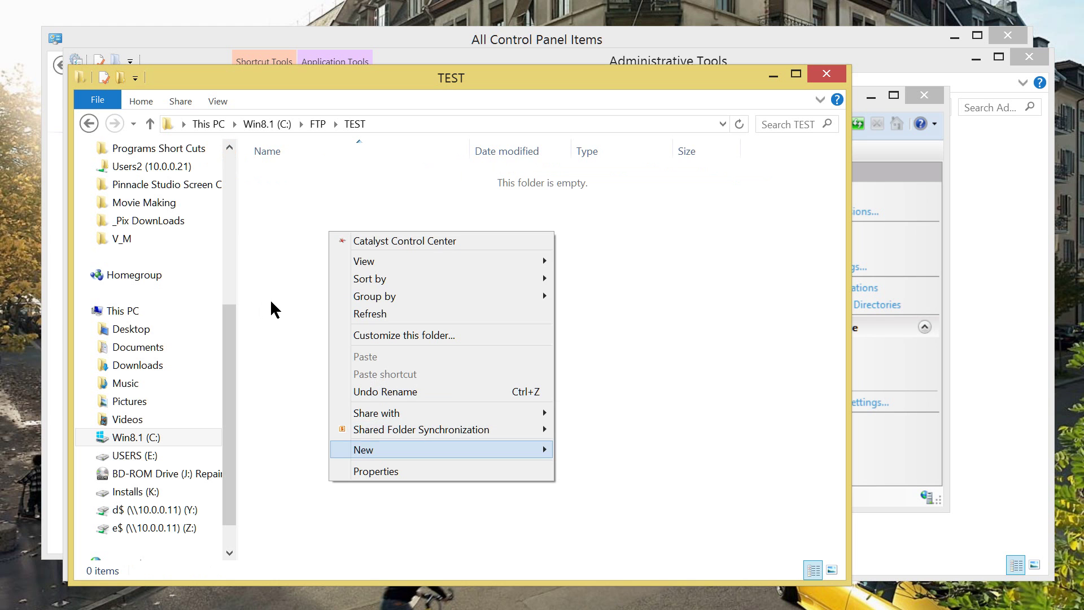
pyautogui.press('Up')
pyautogui.press('Up')
pyautogui.press('Up')
pyautogui.press('Up')
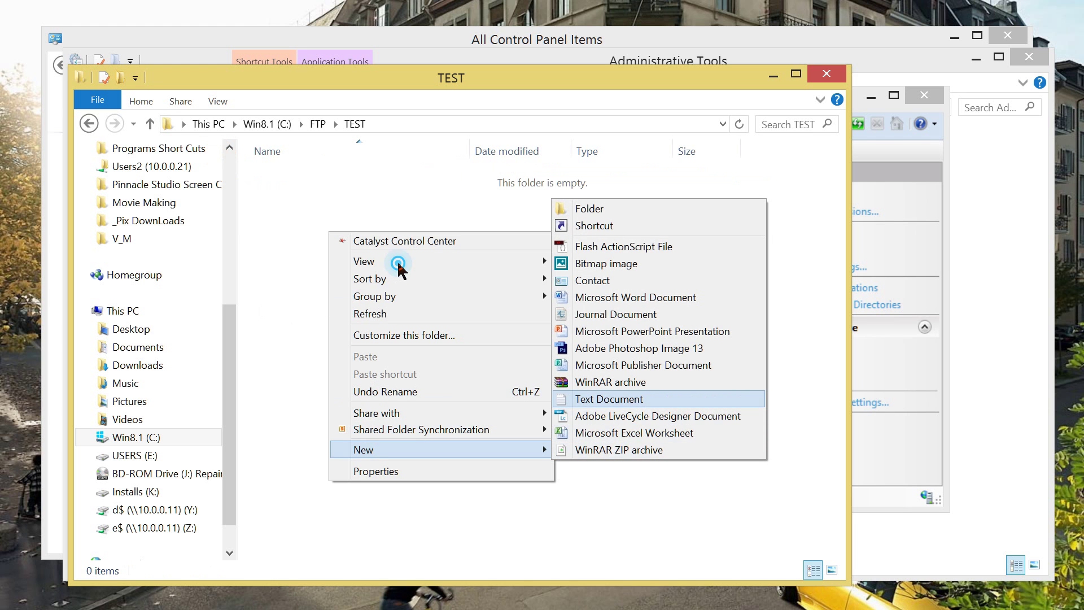
pyautogui.press('Return')
pyautogui.write('T')
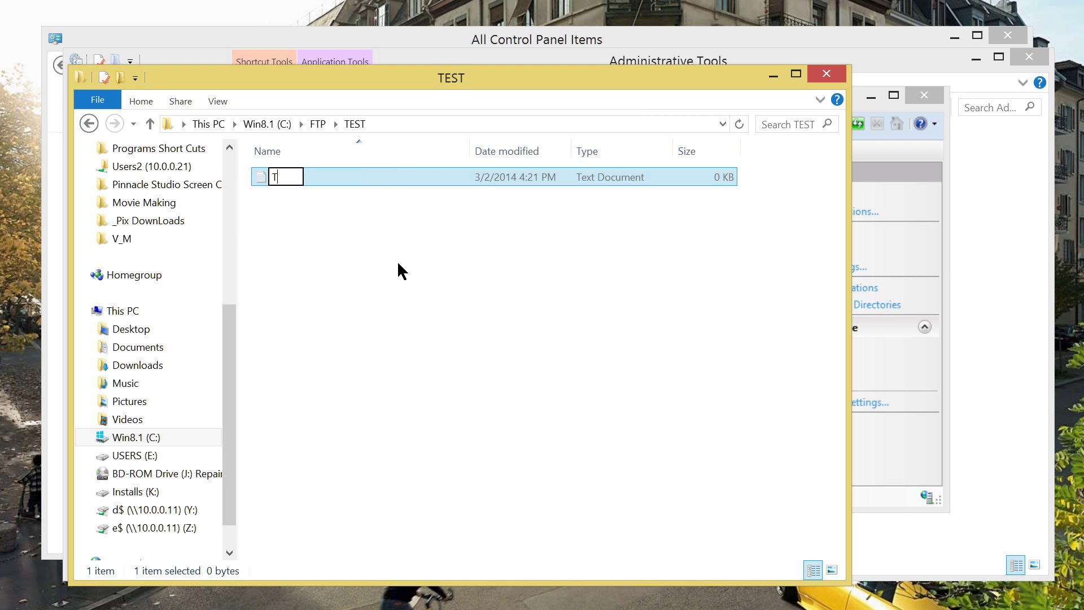
pyautogui.write('EST')
pyautogui.press('Return')
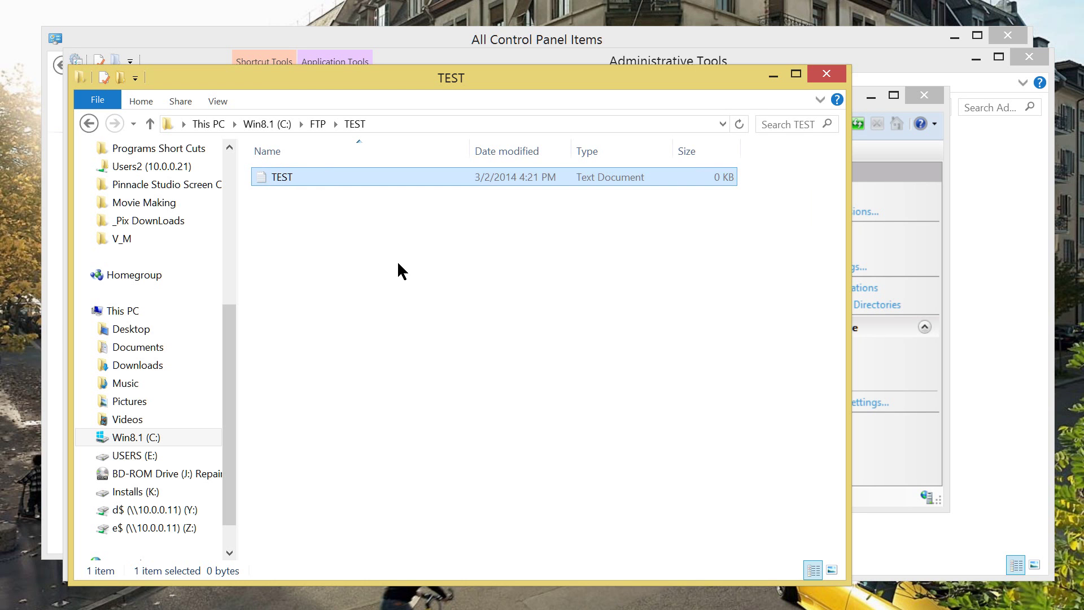
pyautogui.press('Return')
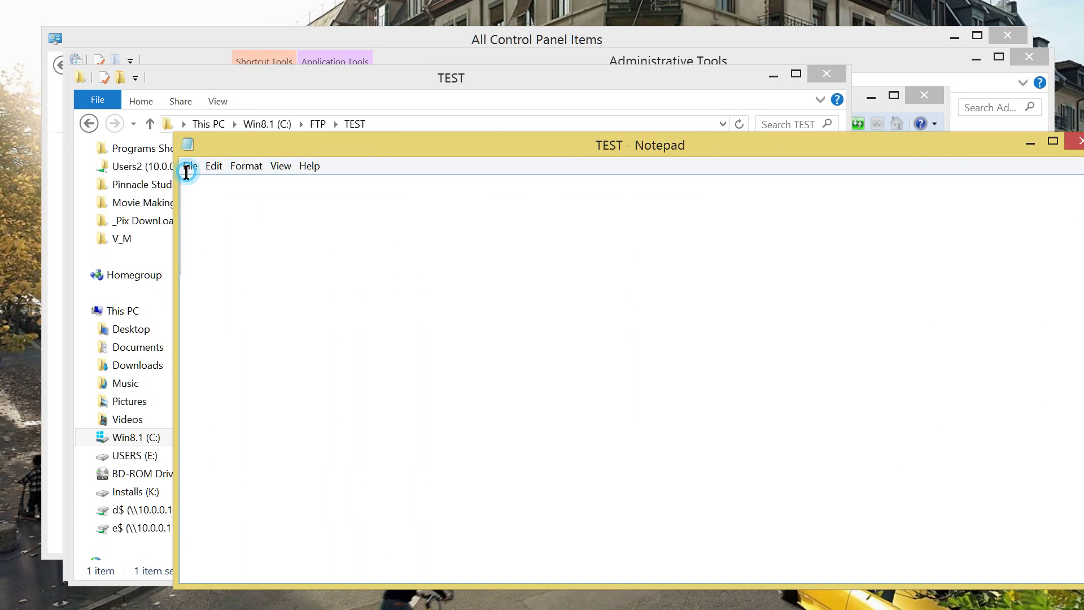
# Write 123 in TEST.txt, save it on closing Notepad, and close the TEST folder window.
pyautogui.write('123')
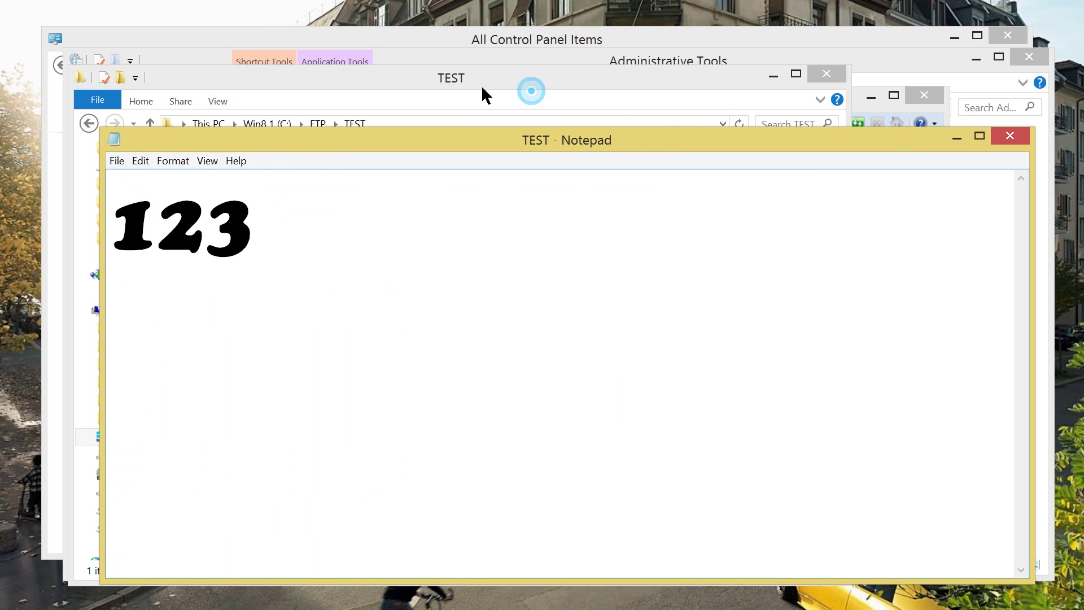
pyautogui.hotkey('alt', 'F4')
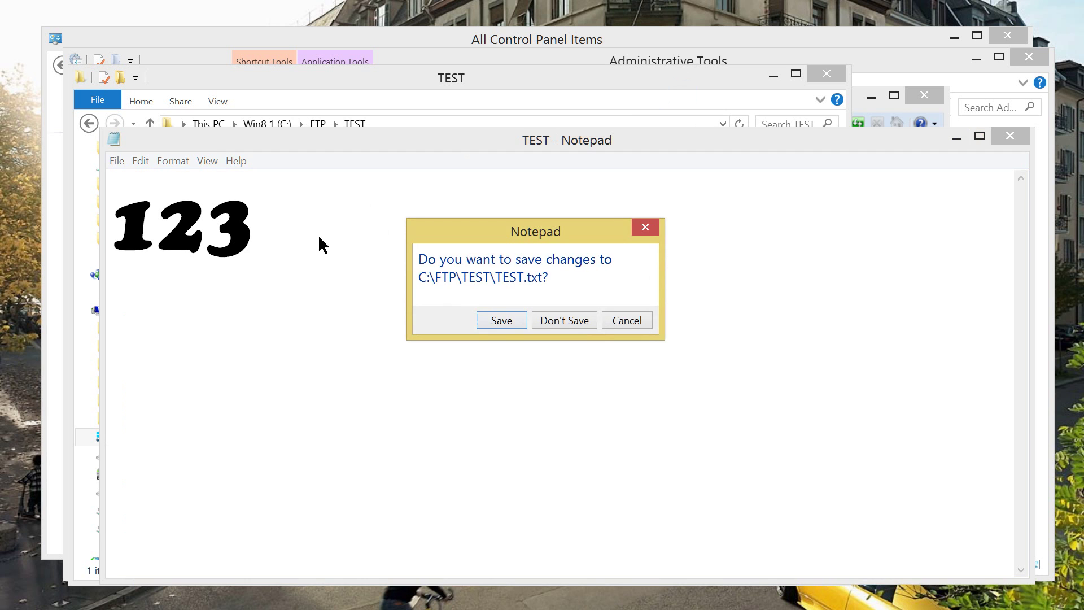
pyautogui.press('Return')
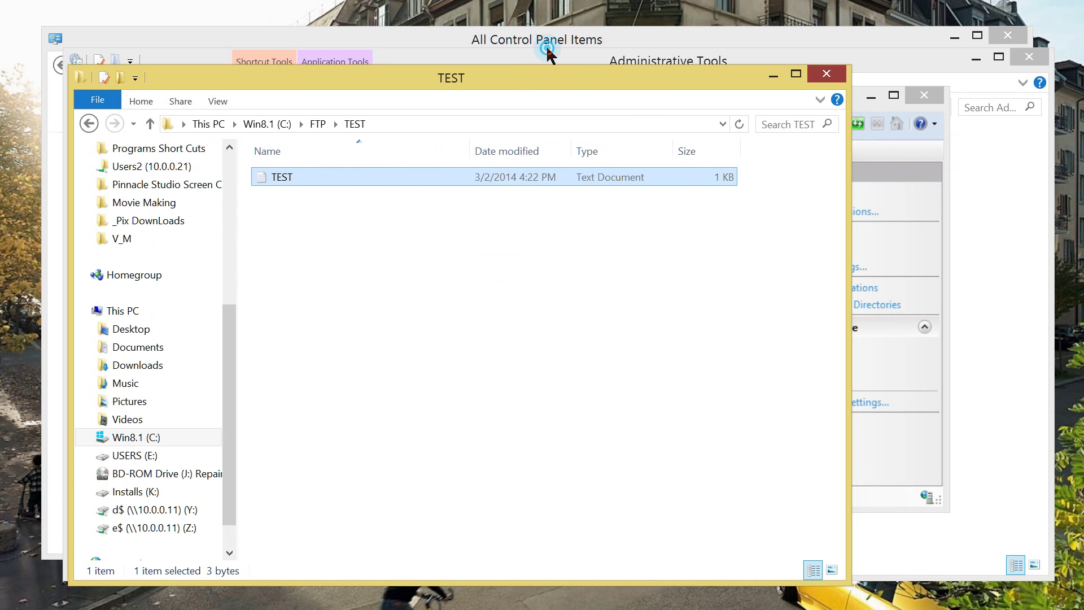
pyautogui.hotkey('alt', 'F4')
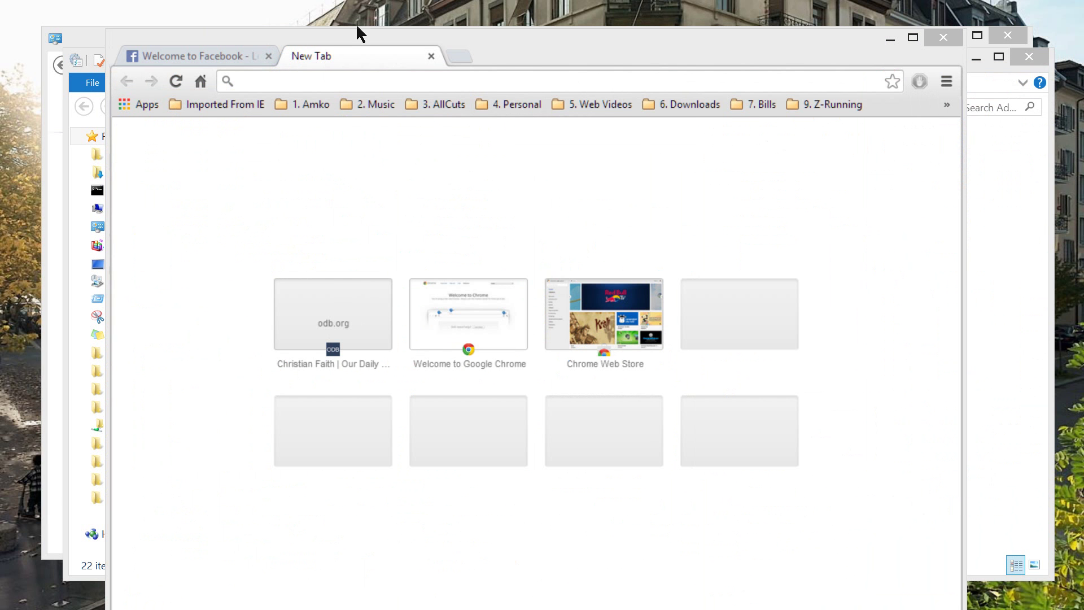
# In Chrome, browse to ftp://10.0.0.20 and open its TEST folder.
pyautogui.moveTo(358, 29); pyautogui.dragTo(354, 41)
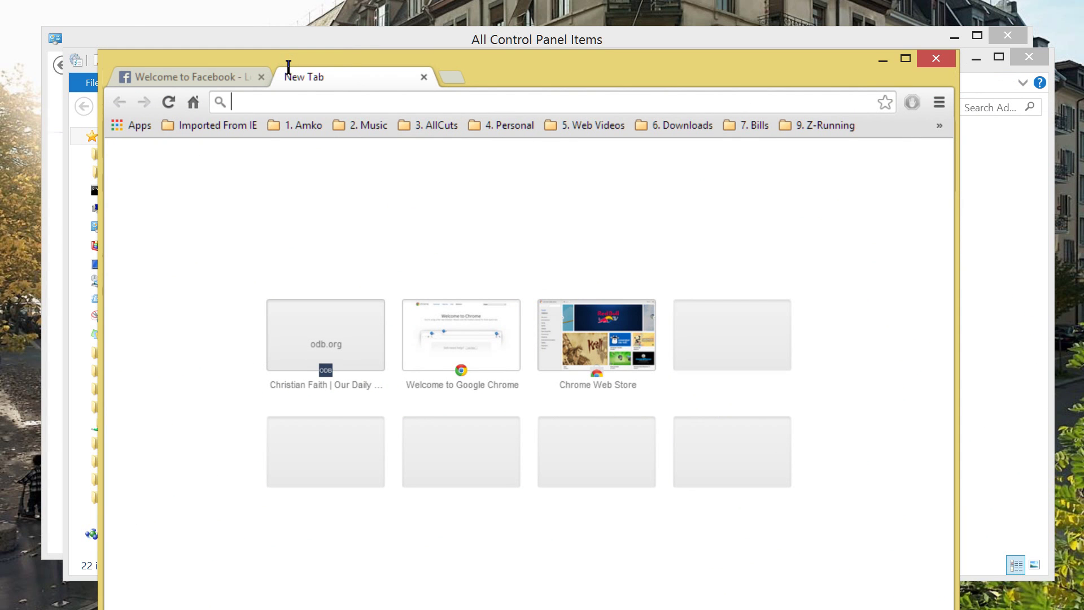
pyautogui.write('F')
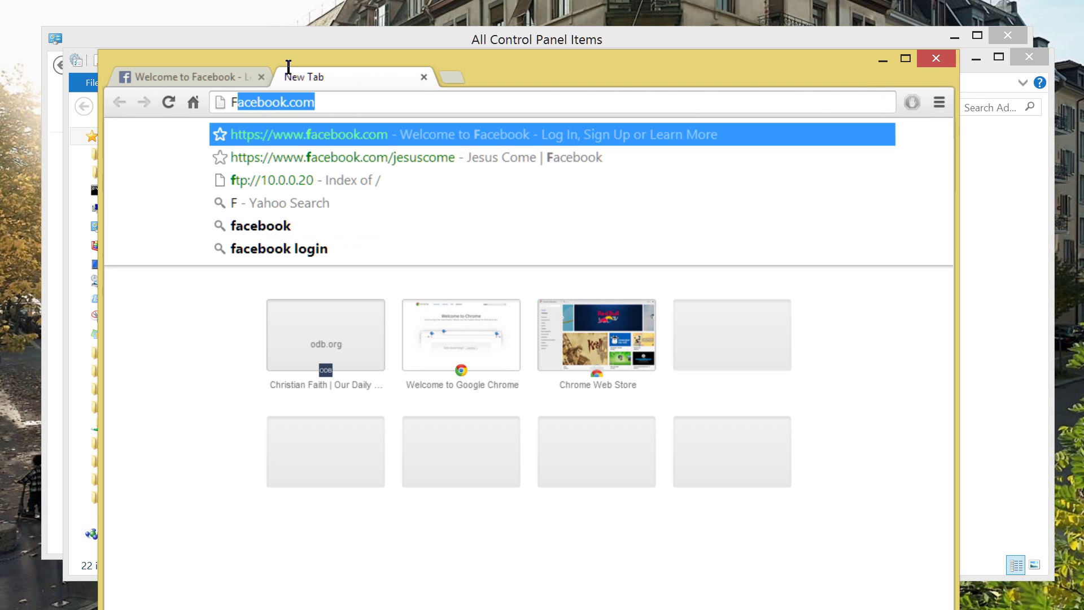
pyautogui.write('TP')
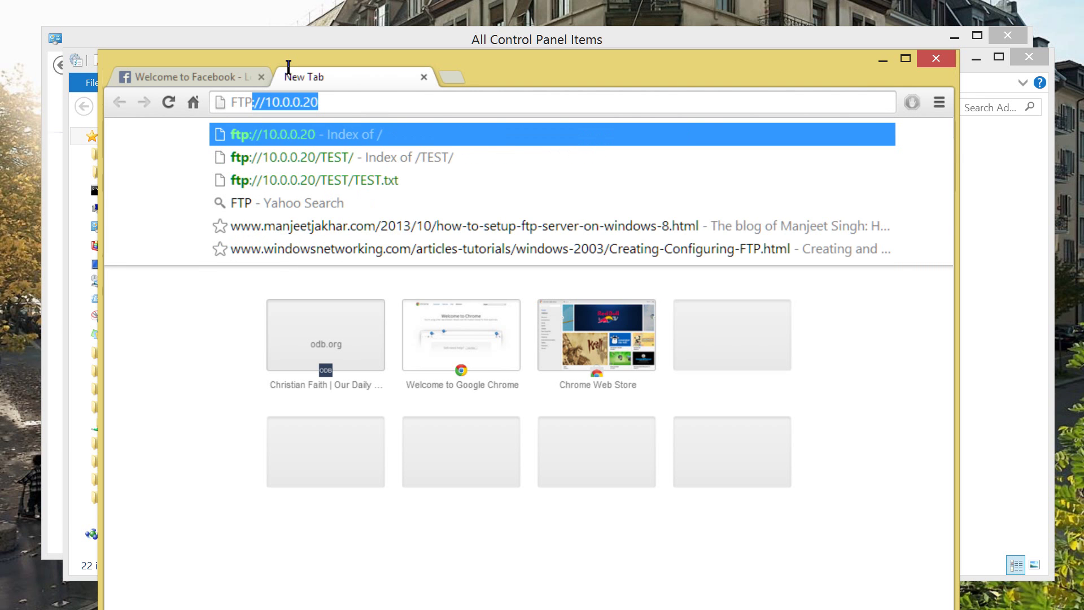
pyautogui.write('://')
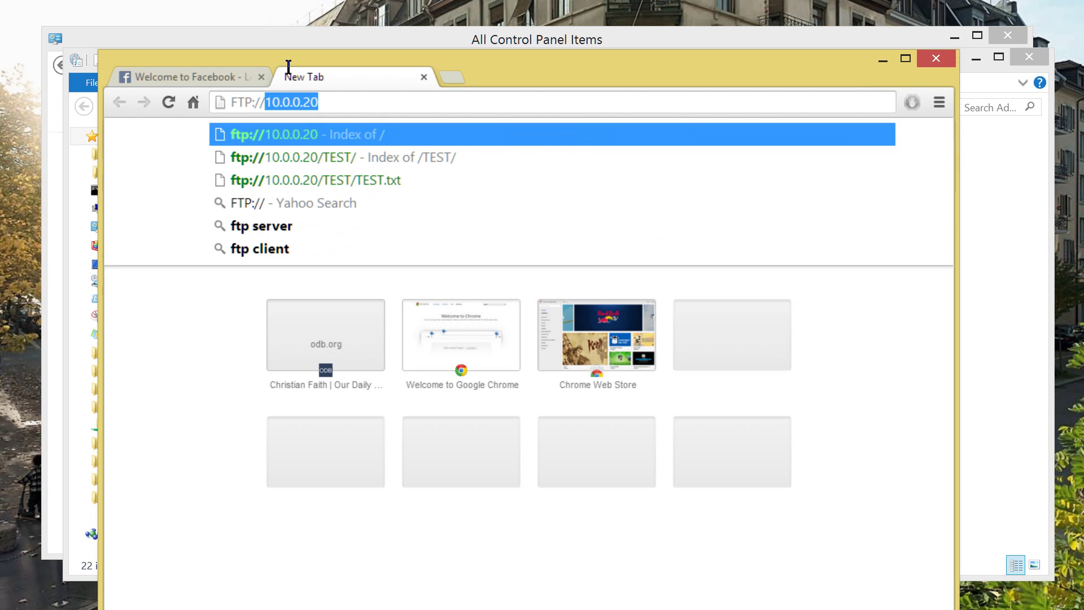
pyautogui.write('10.0.0.')
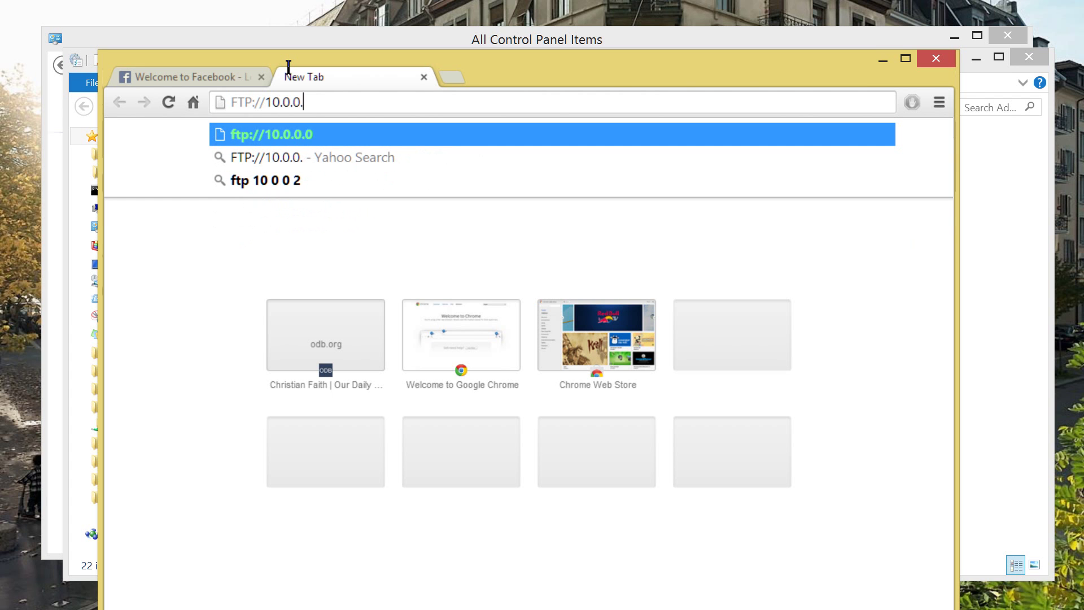
pyautogui.write('20')
pyautogui.press('Return')
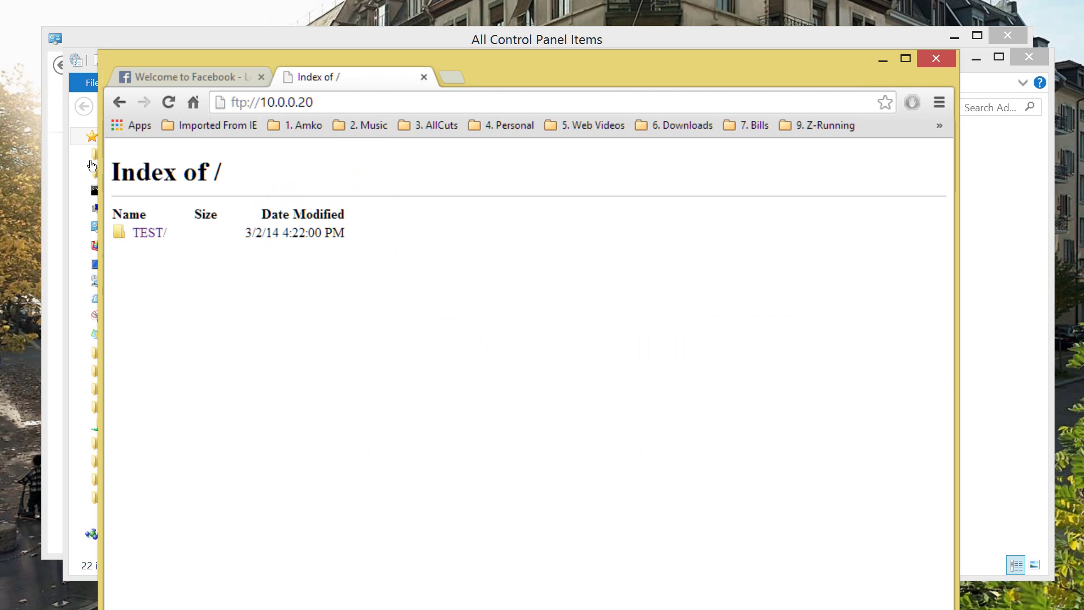
pyautogui.click(149, 233)
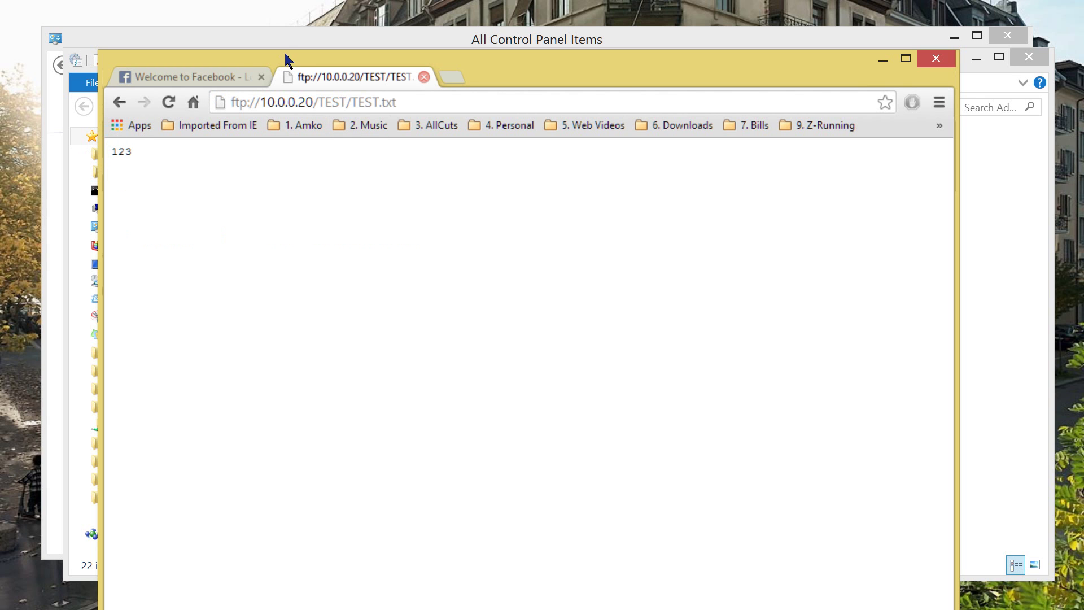
# Close the TEST.txt tab and log on to ftp://10.0.0.20/ in File Explorer with the account password.
pyautogui.hotkey('ctrl', 'w')
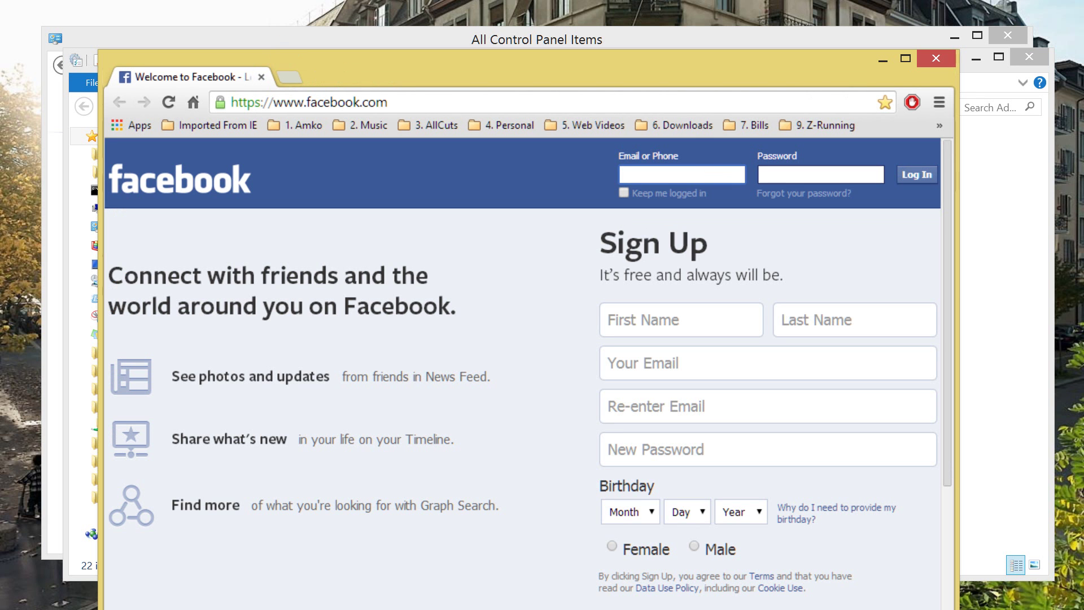
pyautogui.press('super+e')
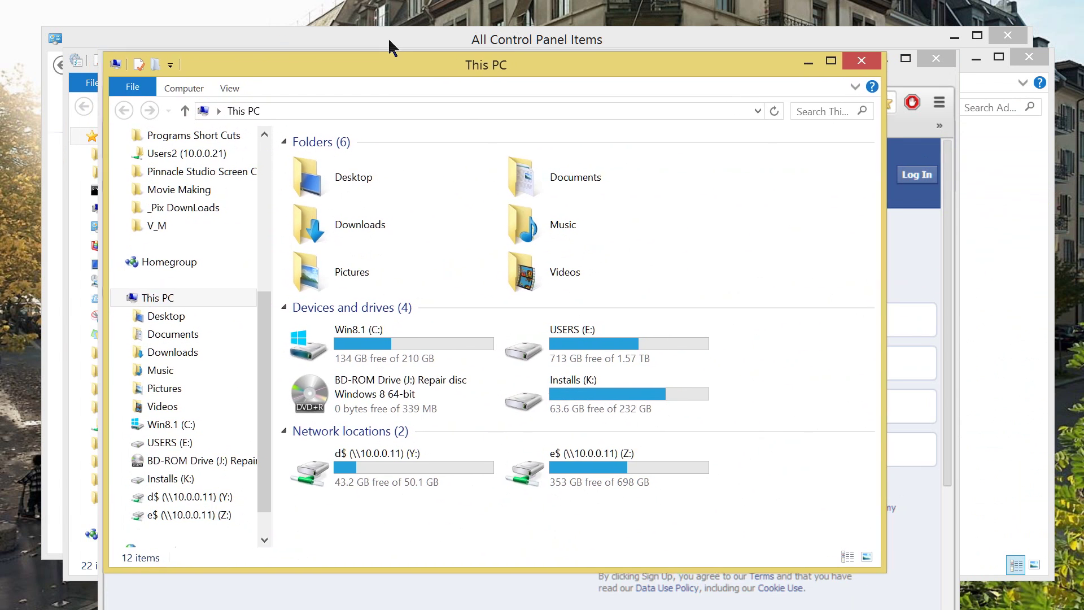
pyautogui.hotkey('alt', 'd')
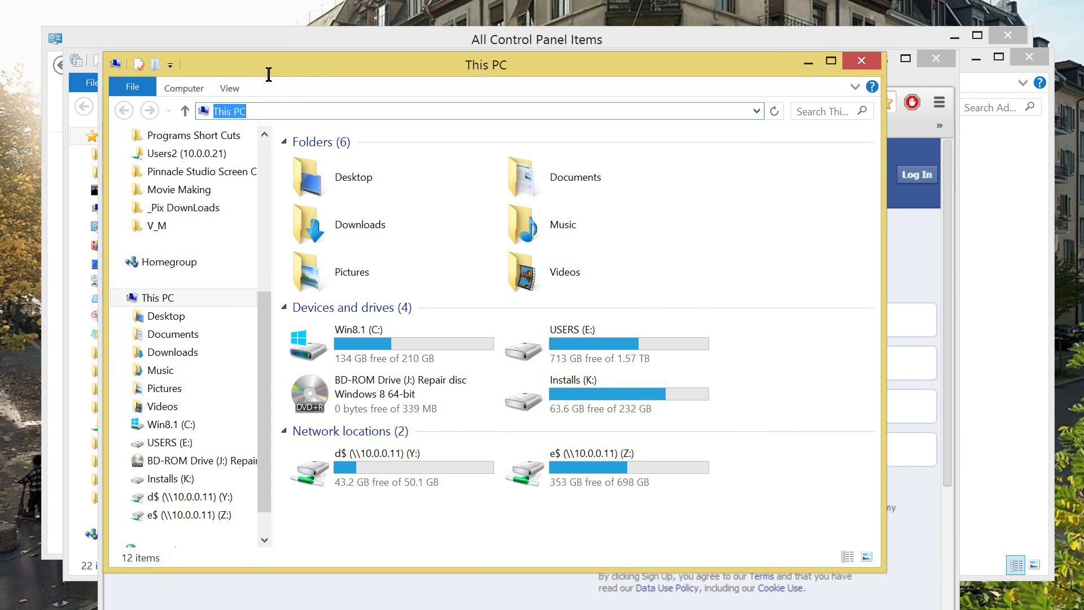
pyautogui.write('FT')
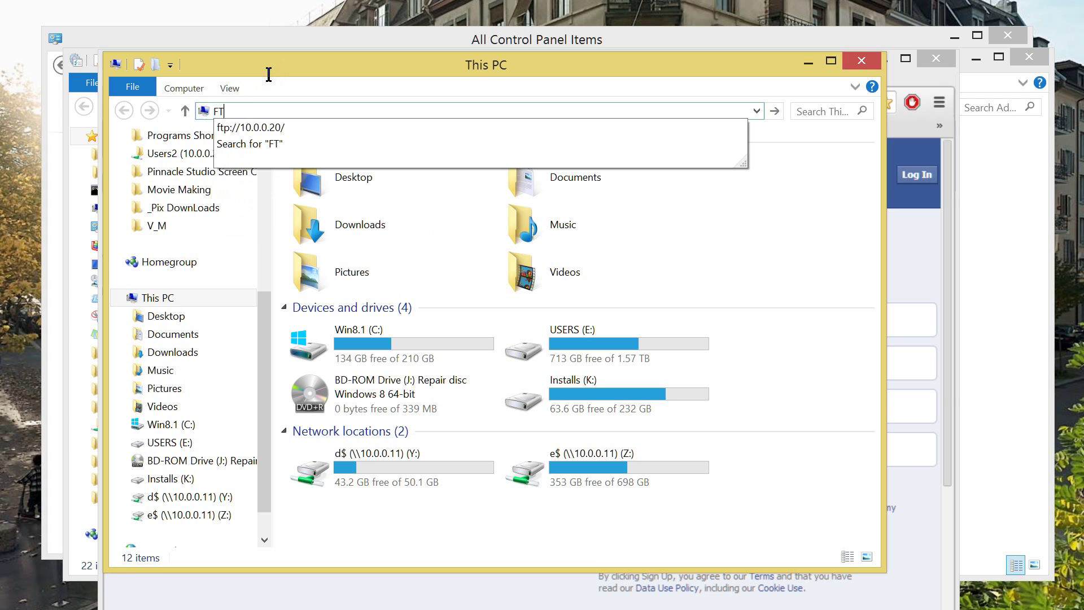
pyautogui.press('Down')
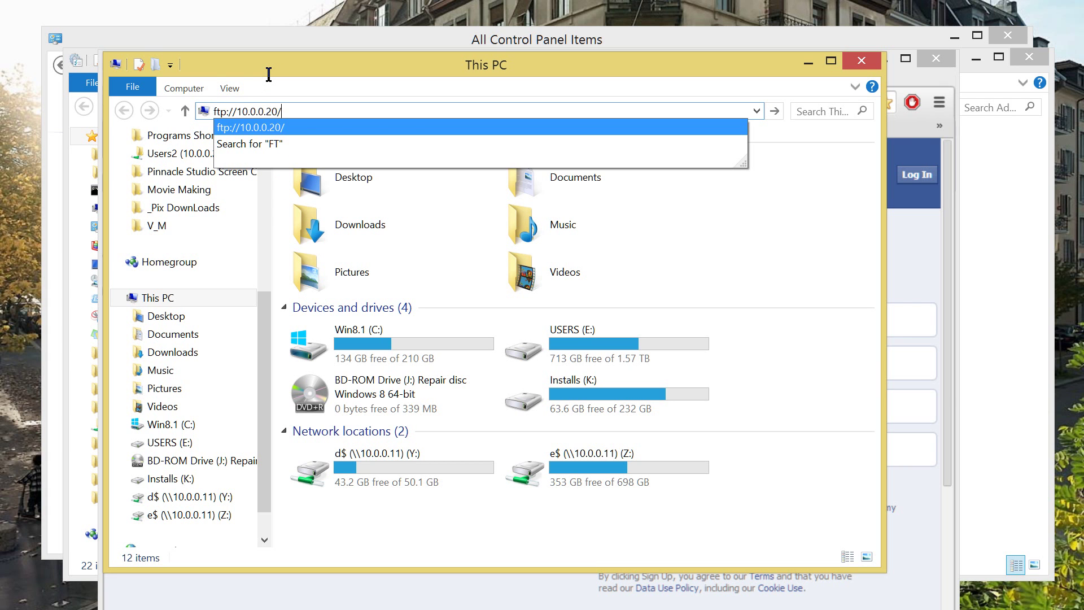
pyautogui.press('Return')
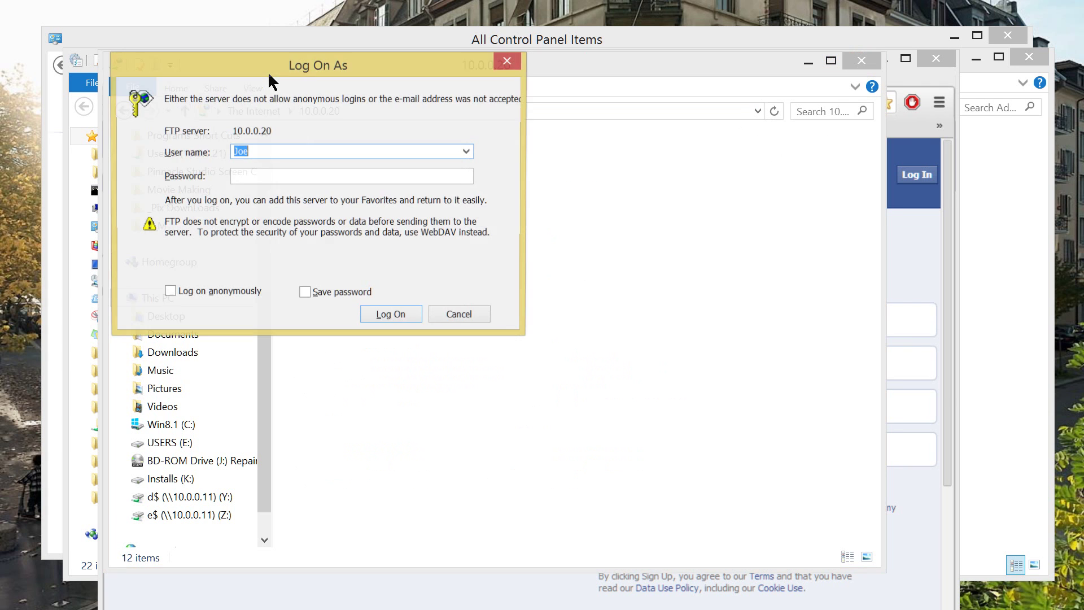
pyautogui.press('Tab')
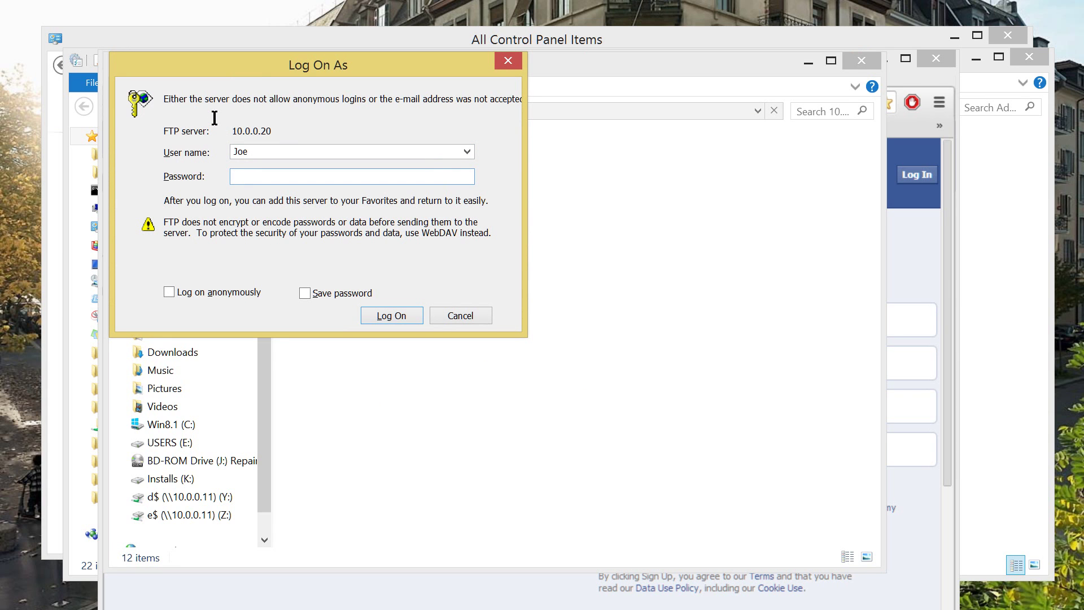
pyautogui.write('***')
pyautogui.press('Return')
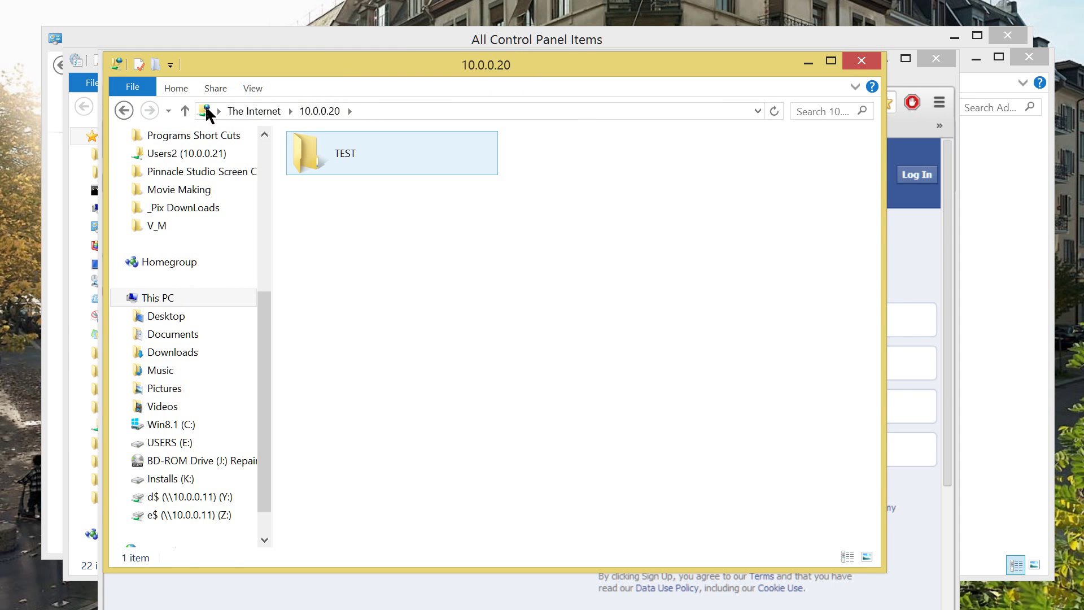
# Open the server's TEST folder to confirm TEST.txt is there, dismiss the app chooser, then close the window.
pyautogui.press('Return')
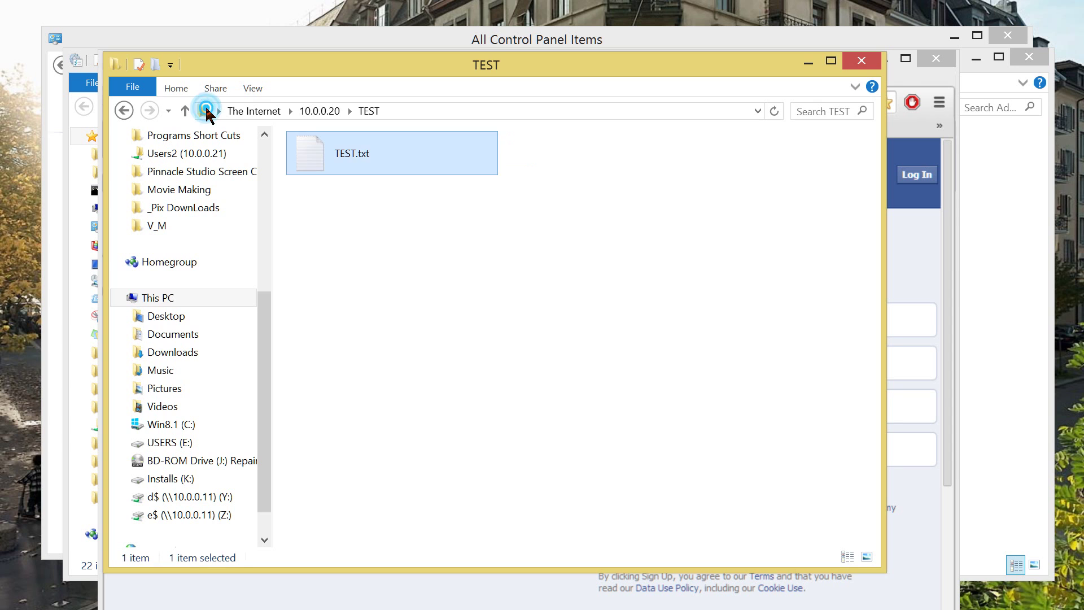
pyautogui.click(205, 111)
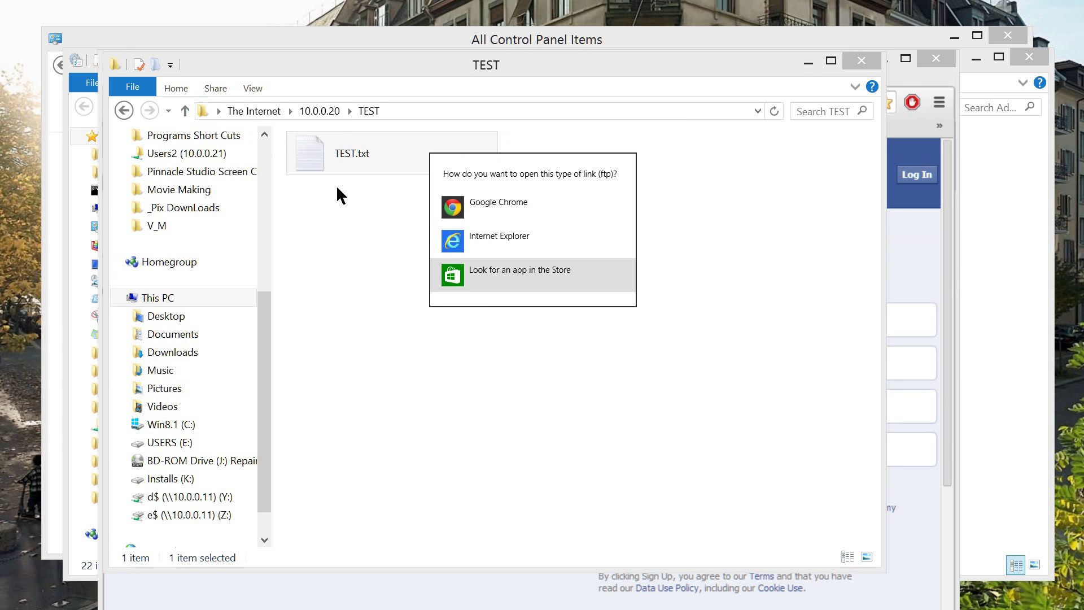
pyautogui.click(223, 152)
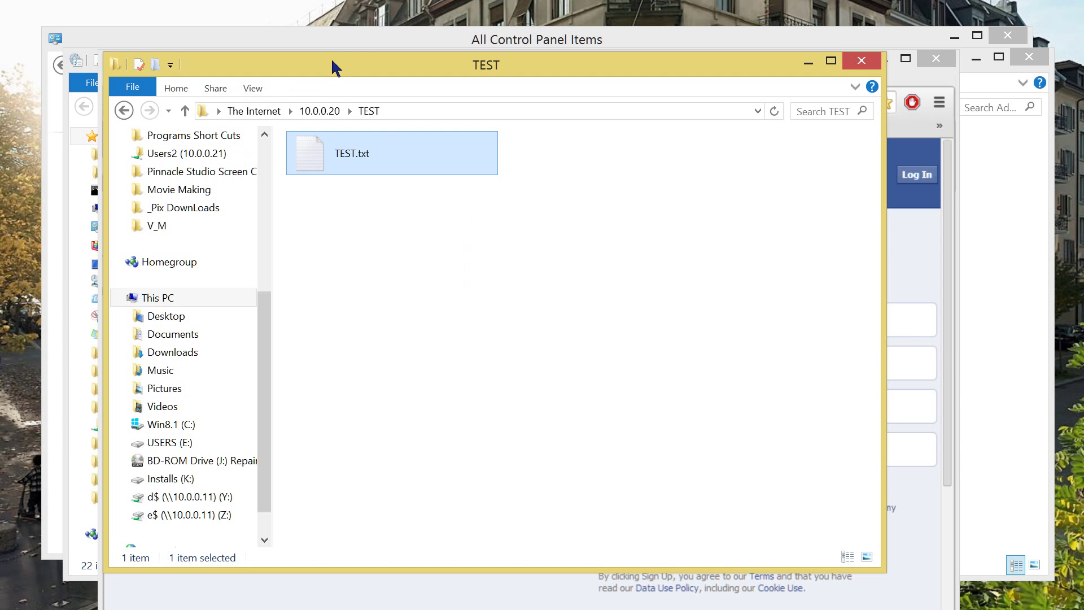
pyautogui.moveTo(358, 54); pyautogui.dragTo(419, 39)
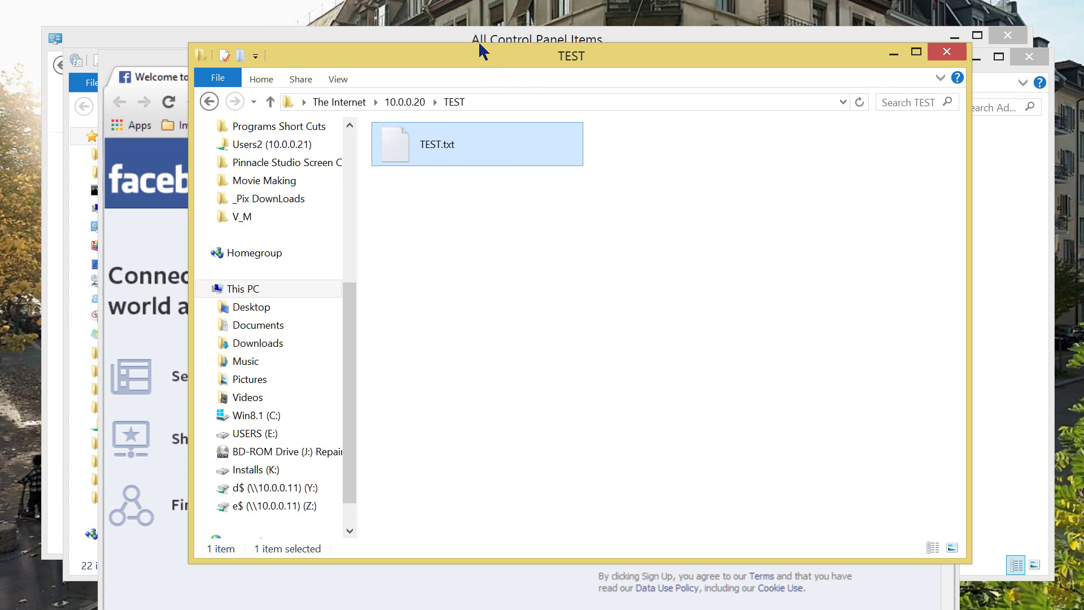
pyautogui.moveTo(479, 49); pyautogui.dragTo(429, 32)
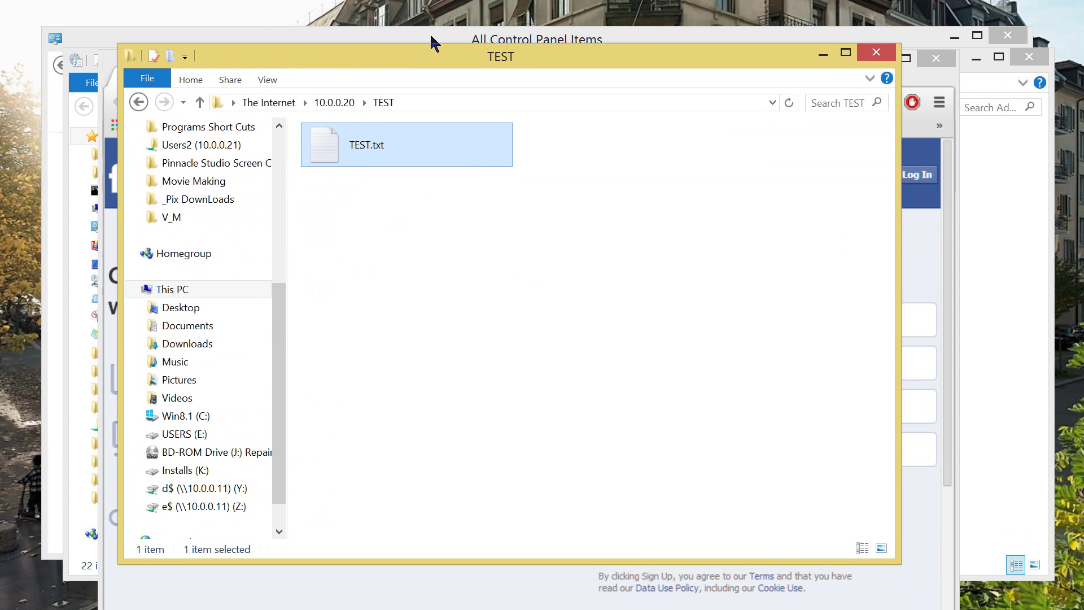
pyautogui.hotkey('alt', 'F4')
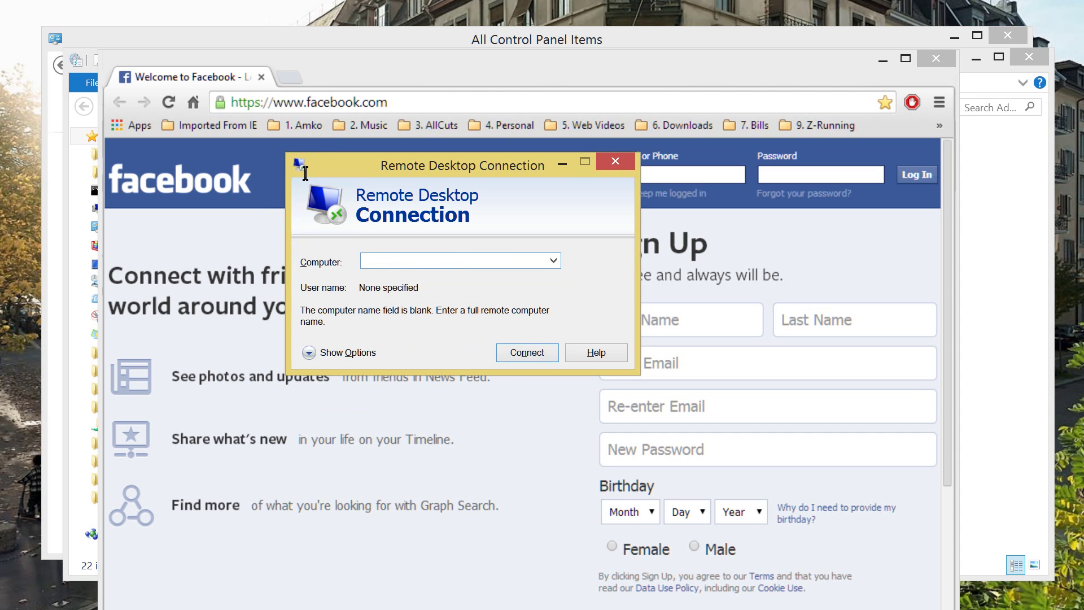
# Connect Remote Desktop to 10.0.0.11, log on with the user account, and switch the session to a window.
pyautogui.write('10')
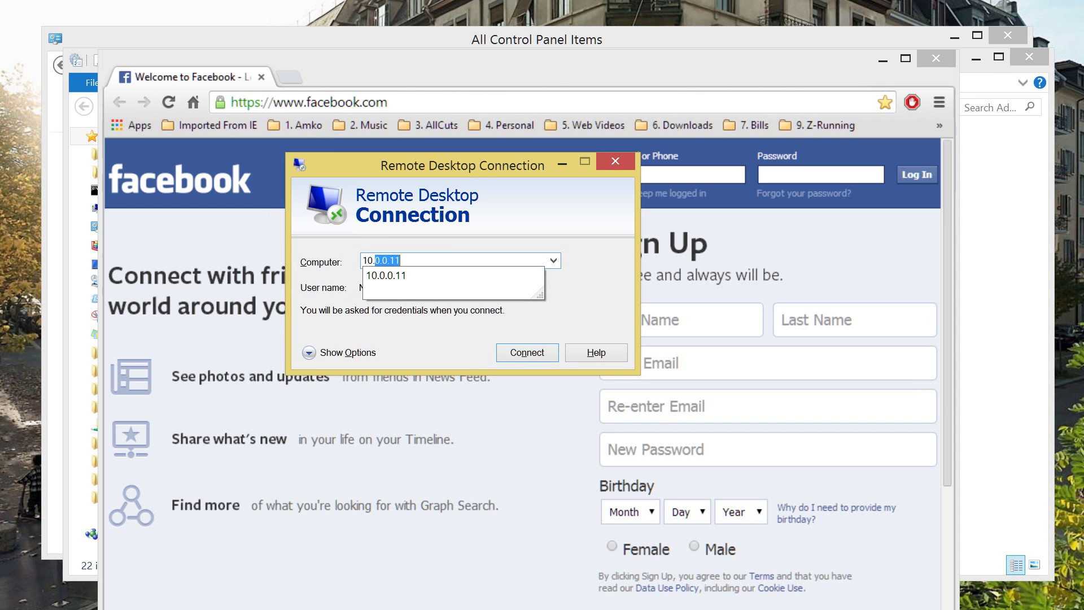
pyautogui.write('.0.0.11')
pyautogui.press('Return')
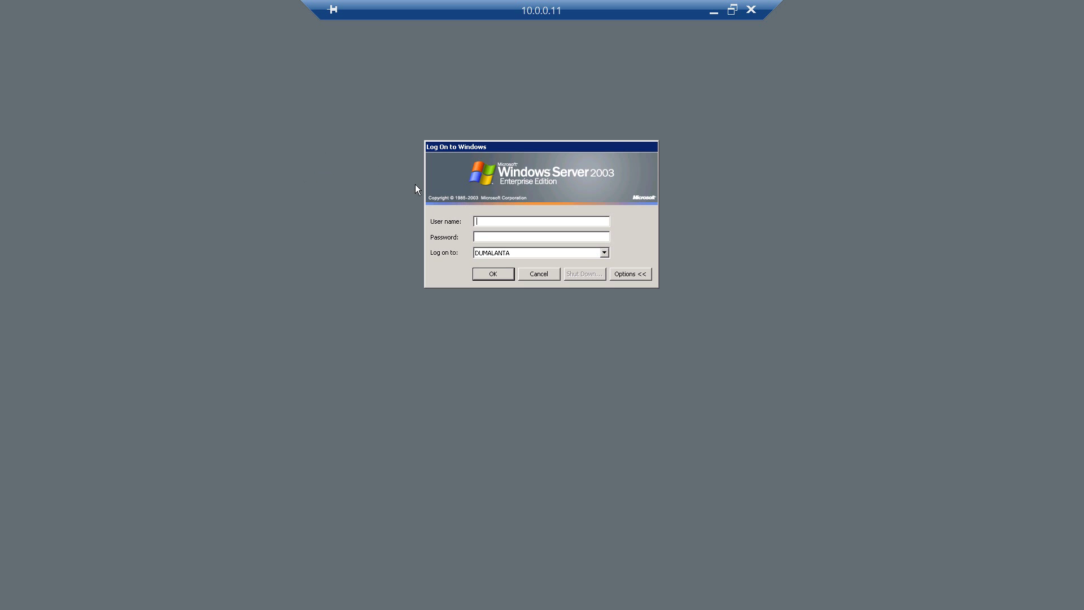
pyautogui.write('Joe')
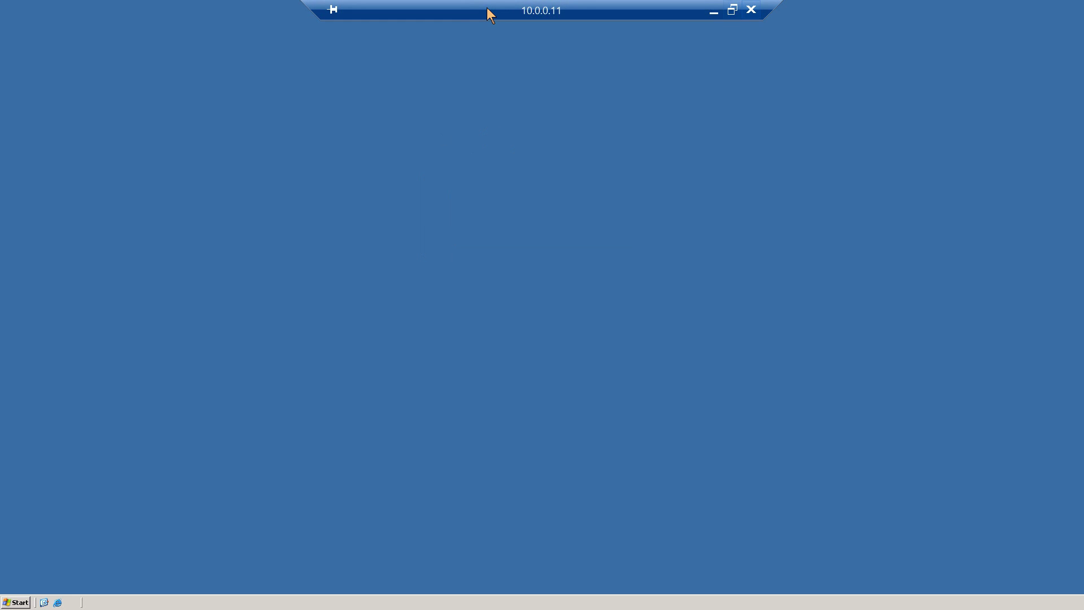
pyautogui.click(733, 10)
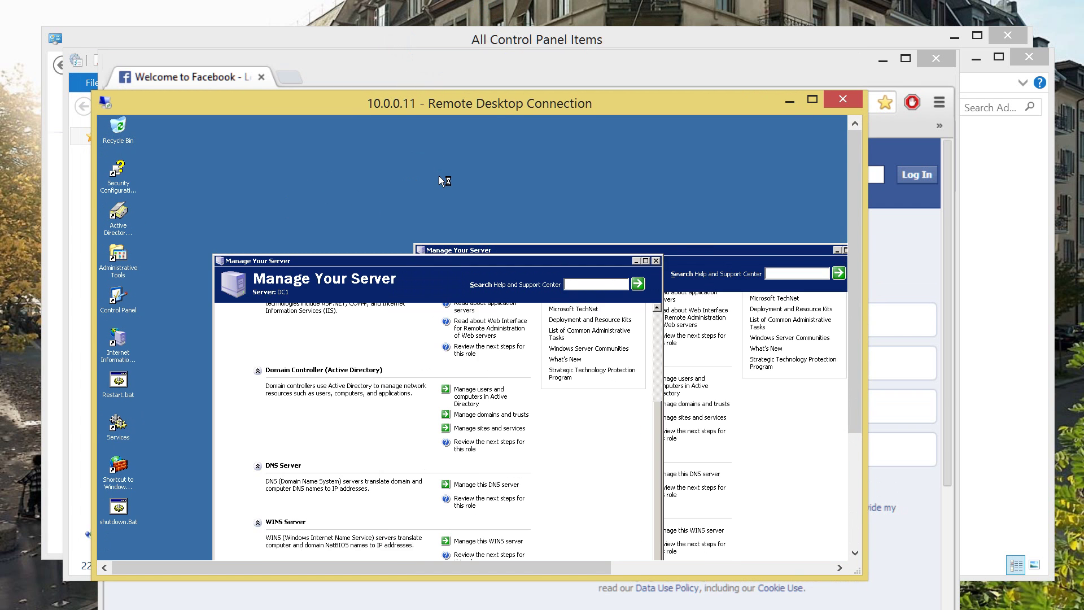
# On the remote server, close Manage Your Server and open the ftp:// address in My Computer.
pyautogui.hotkey('alt', 'F4')
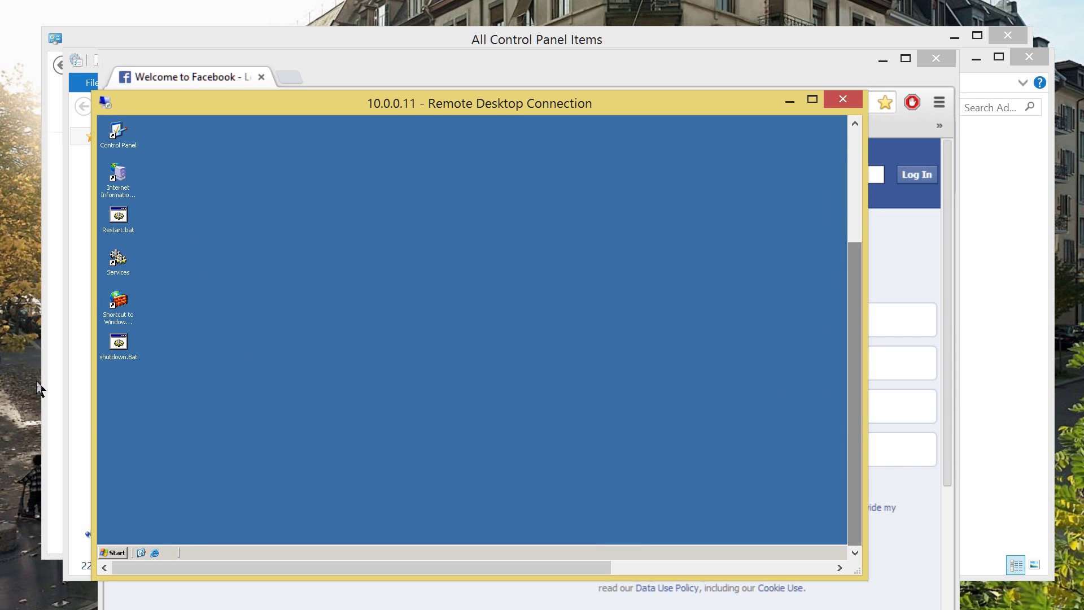
pyautogui.press('super')
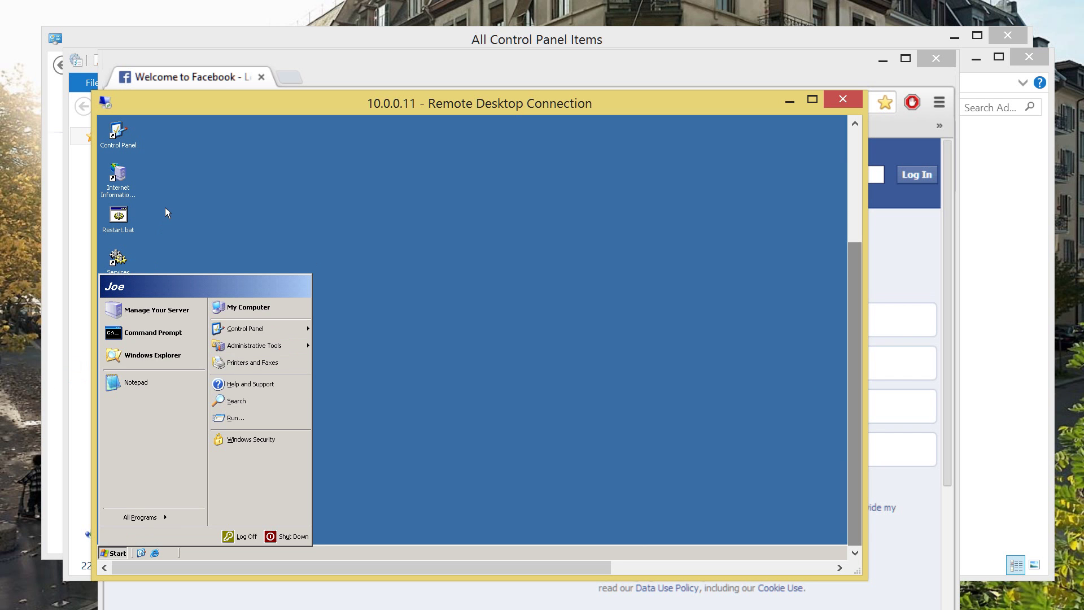
pyautogui.press('Return')
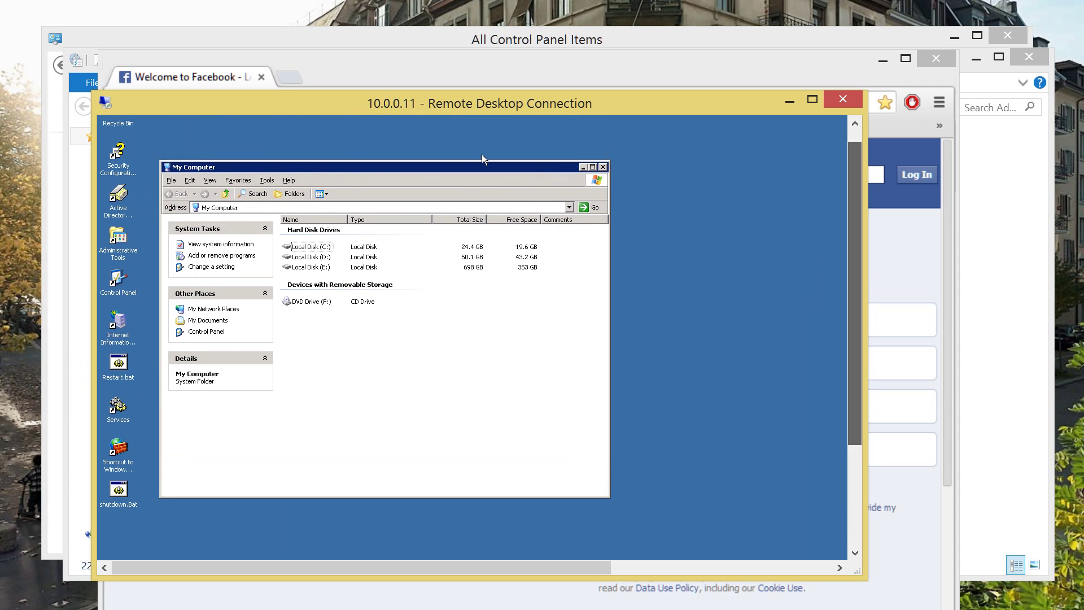
pyautogui.hotkey('alt', 'd')
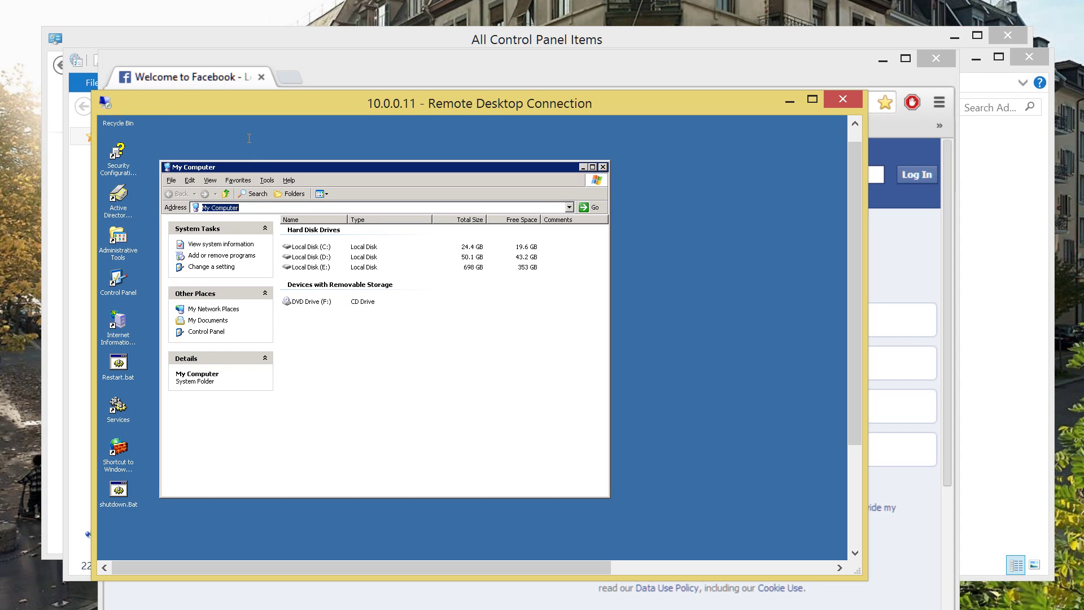
pyautogui.write('ft')
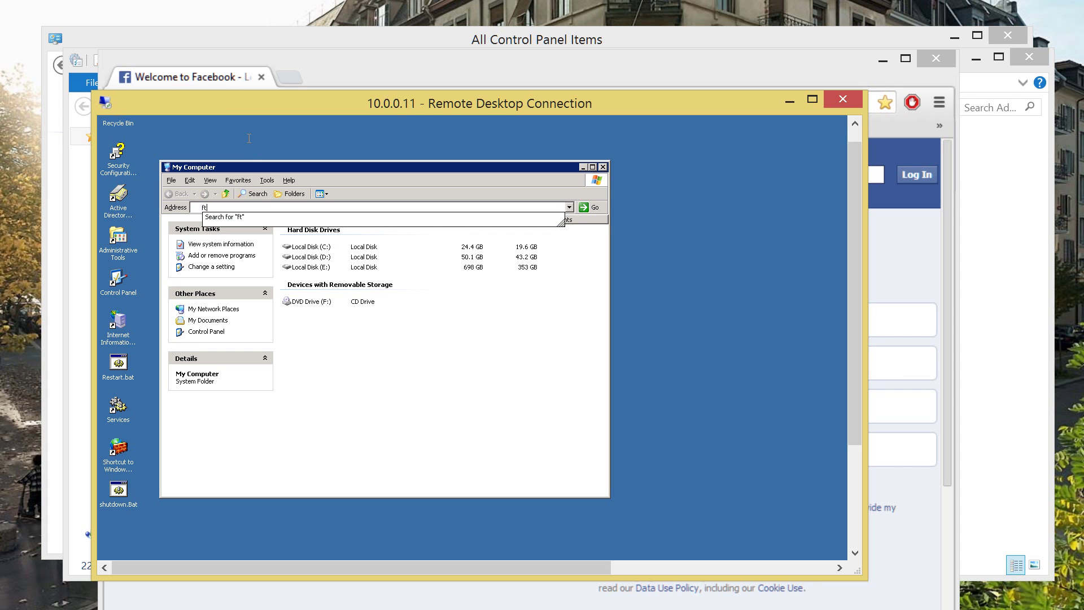
pyautogui.write('p://10.0.0.20')
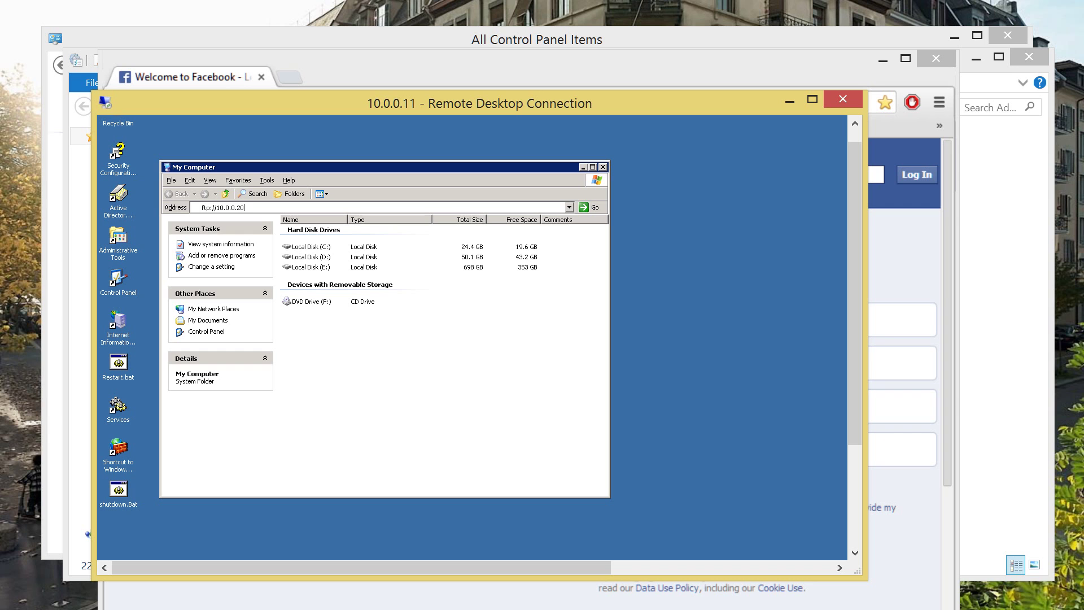
pyautogui.press('Return')
pyautogui.moveTo(267, 100); pyautogui.dragTo(1083, 65)
# Open Windows Firewall from Control Panel, then its Advanced settings console.
pyautogui.click(357, 40)
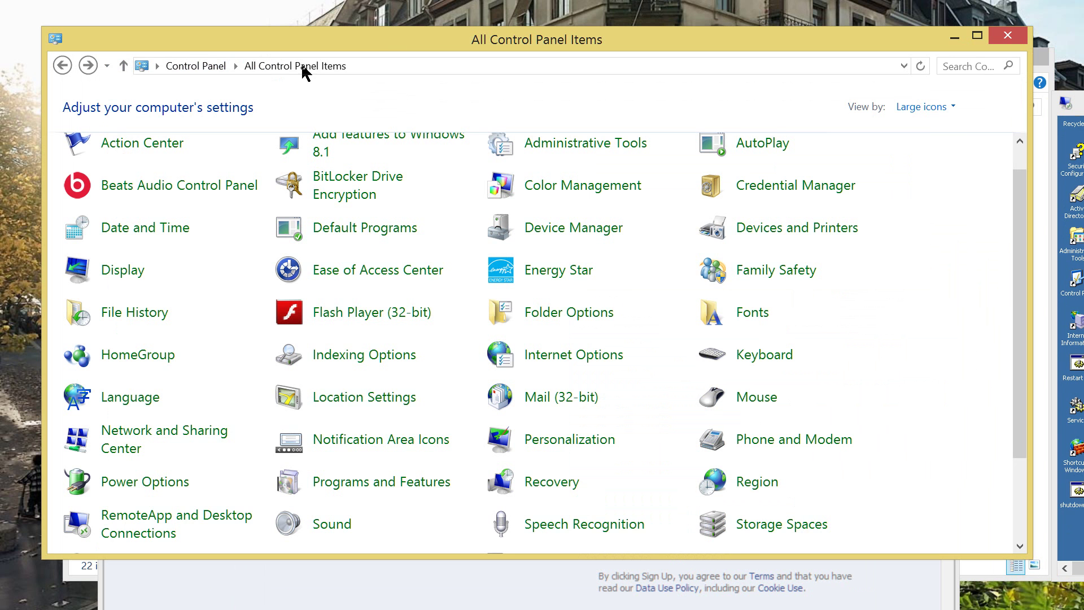
pyautogui.moveTo(419, 32); pyautogui.dragTo(405, 12)
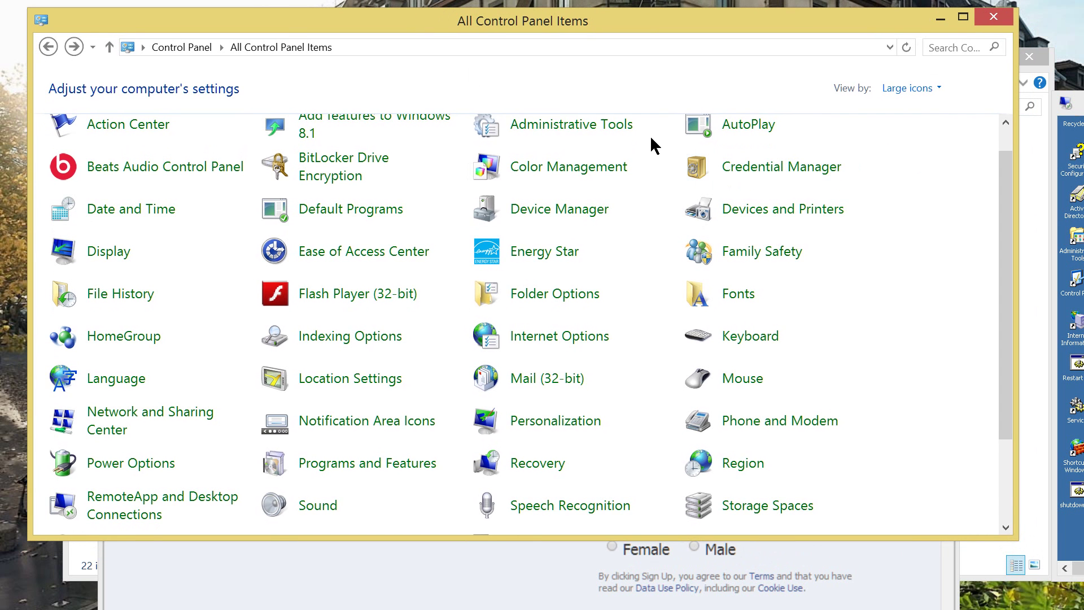
pyautogui.scroll(-3, 668, 149)
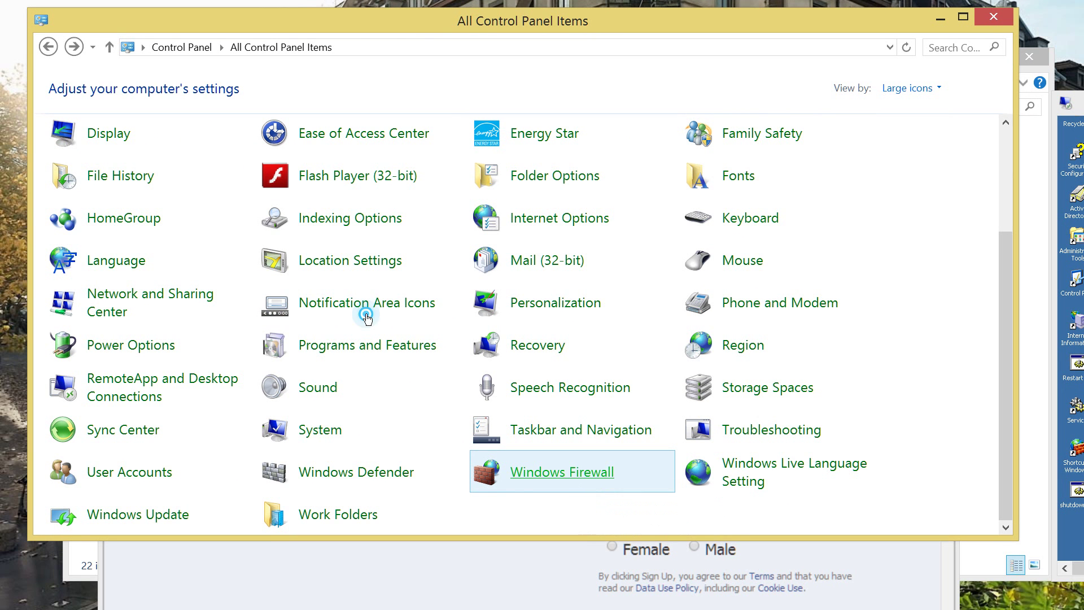
pyautogui.press('Return')
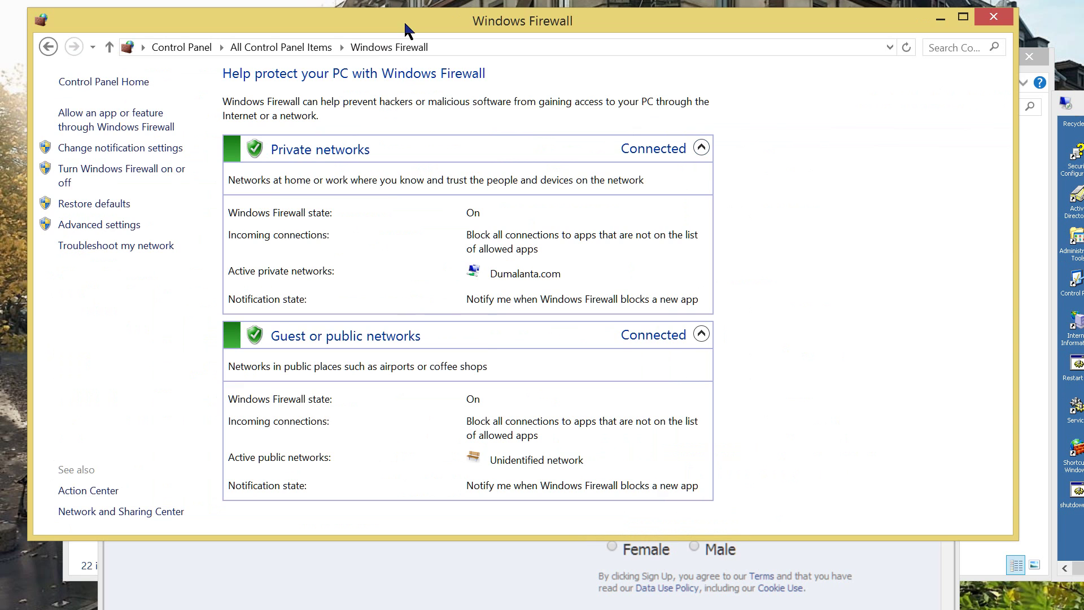
pyautogui.moveTo(405, 18); pyautogui.dragTo(422, 43)
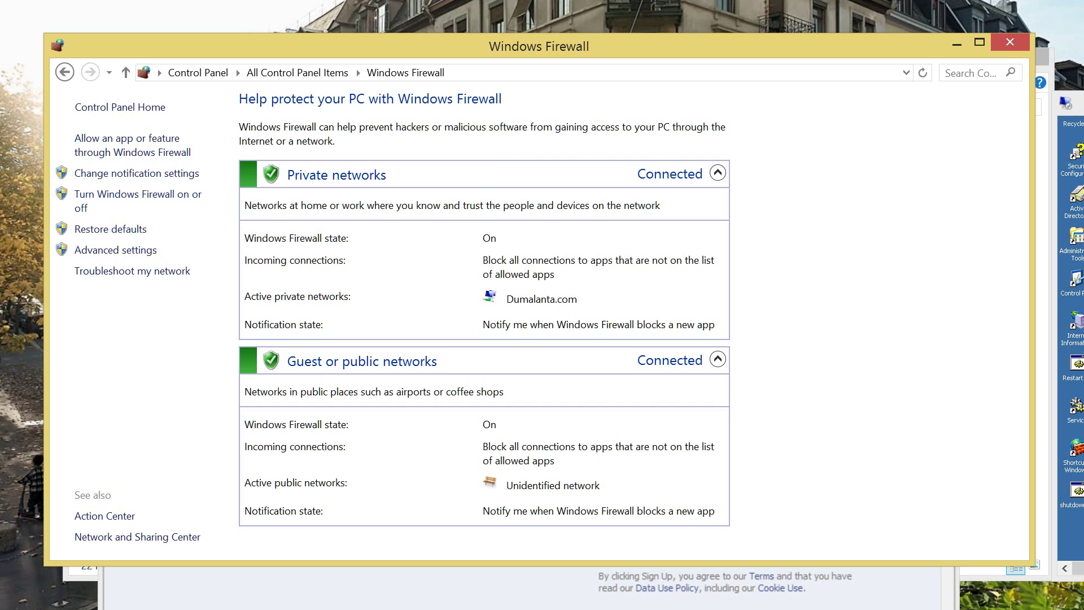
pyautogui.hotkey('alt', 'Left')
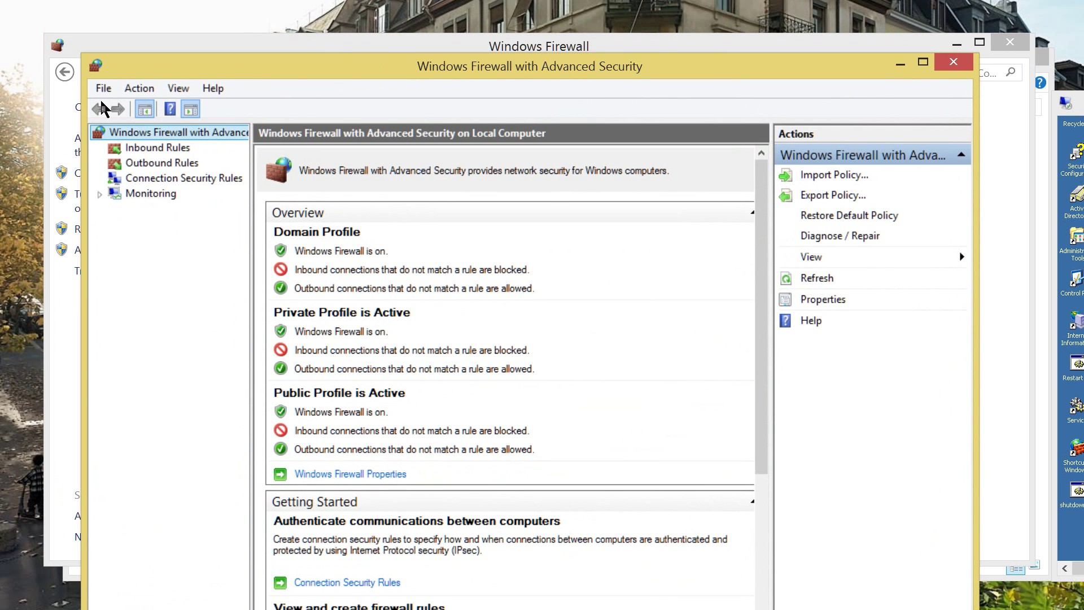
# Start a new inbound Port rule limited to TCP specific local port 21.
pyautogui.press('Down')
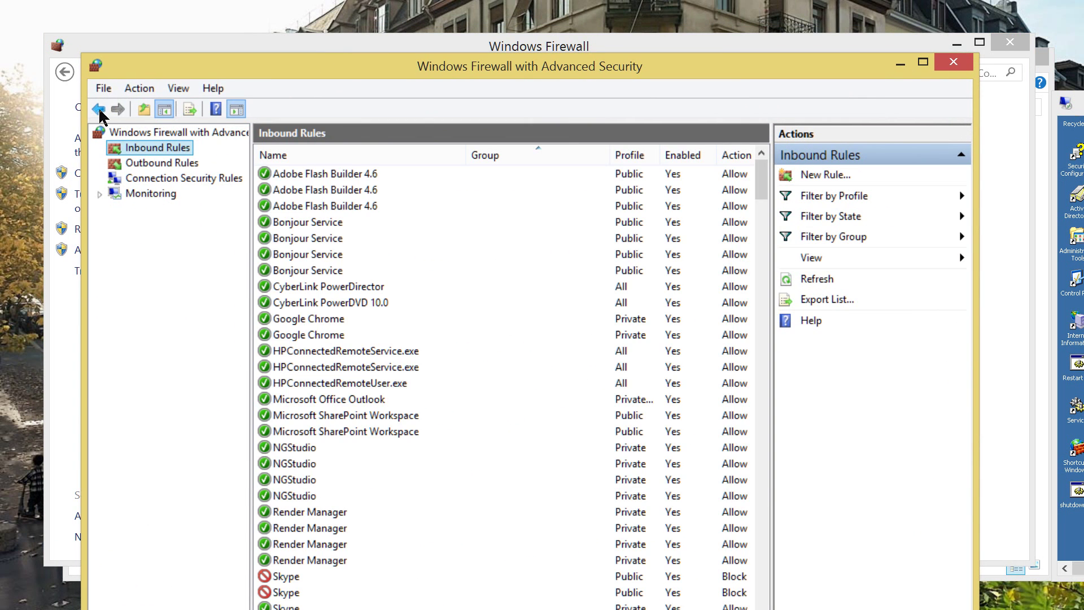
pyautogui.press('Down')
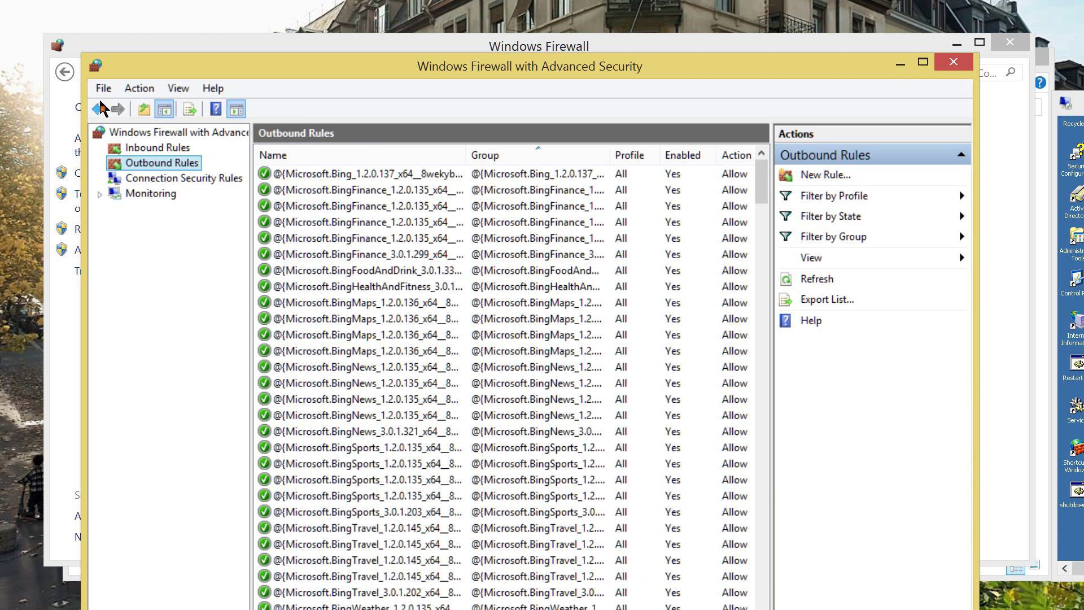
pyautogui.click(101, 107)
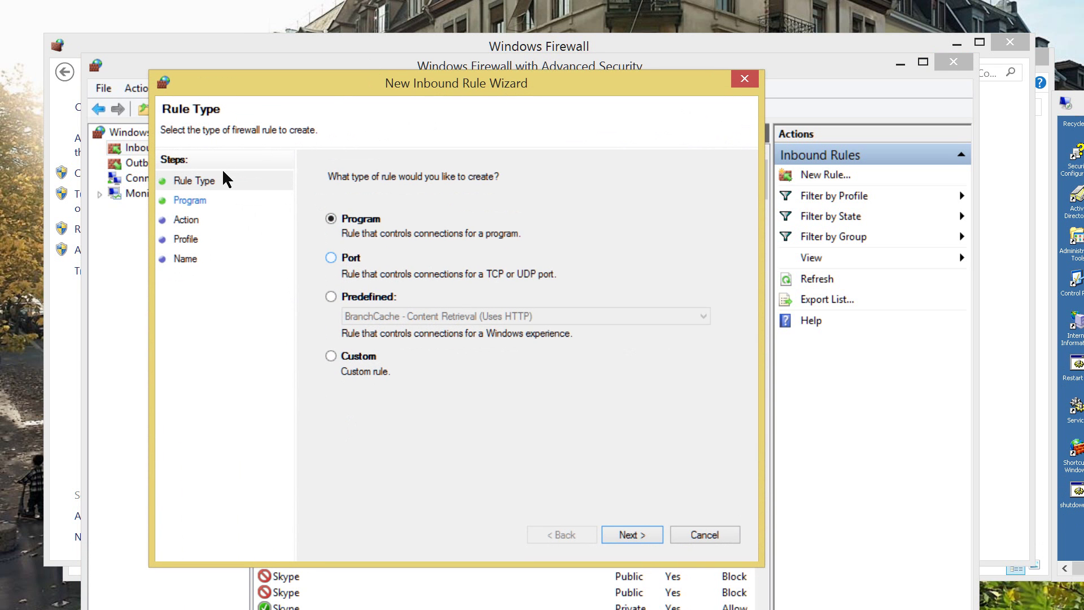
pyautogui.press('Down')
pyautogui.press('Return')
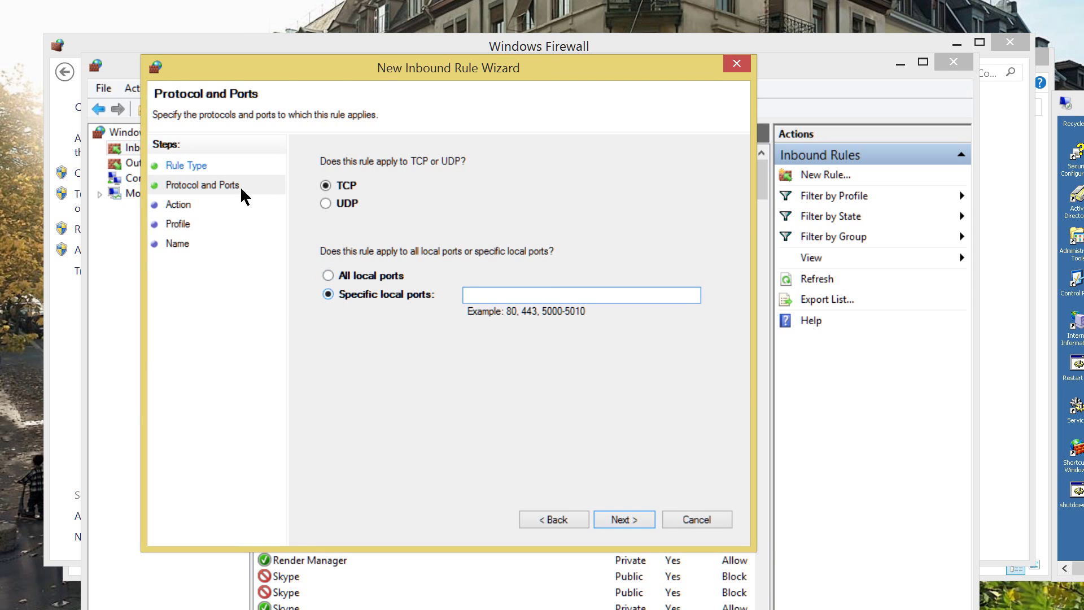
pyautogui.hotkey('alt', 'a')
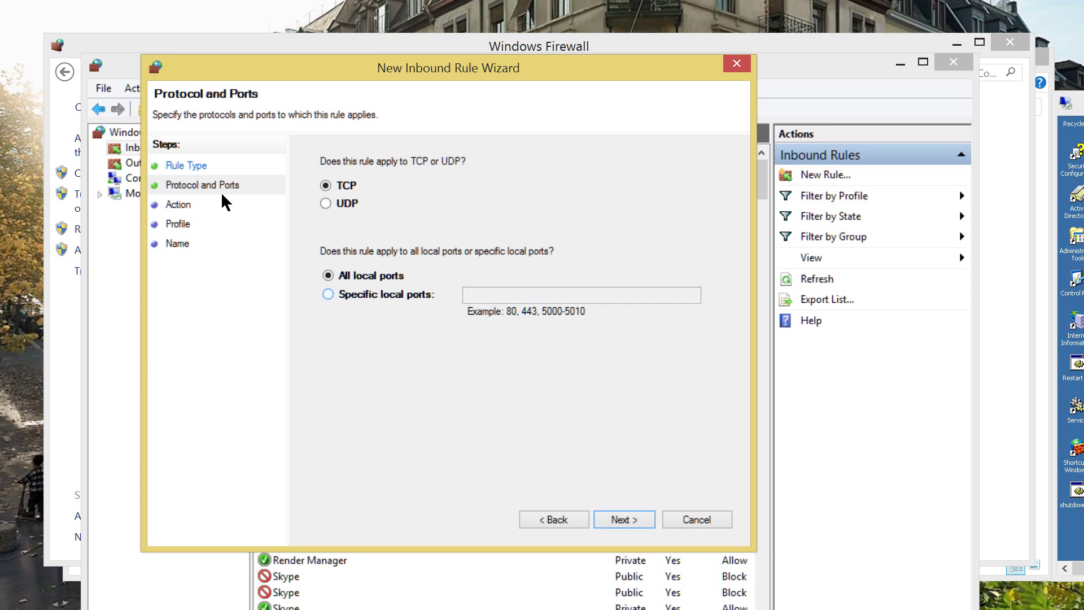
pyautogui.hotkey('alt', 's')
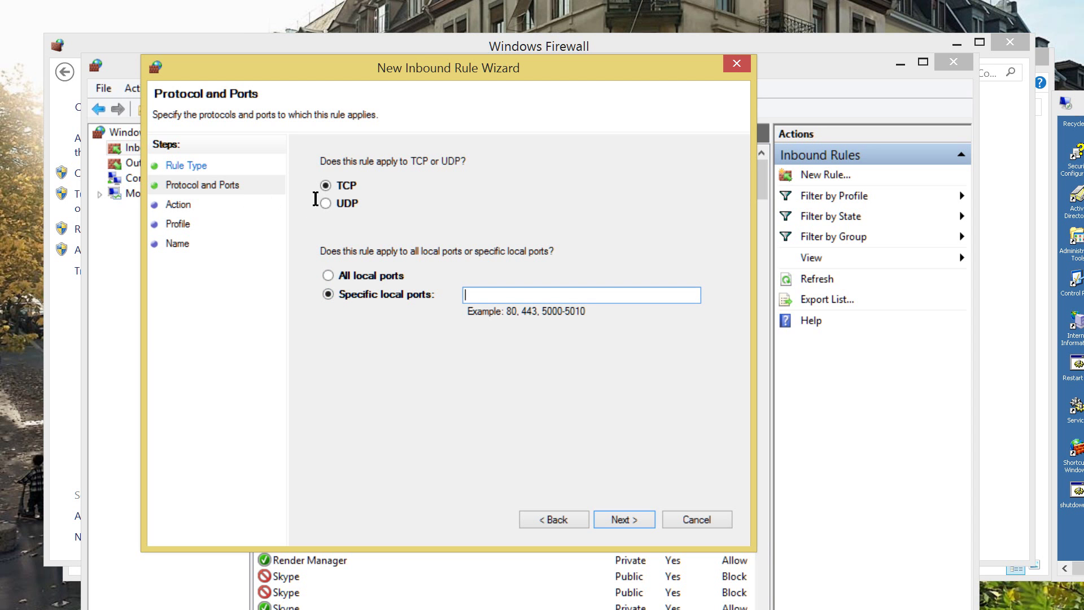
pyautogui.write('21')
pyautogui.press('Return')
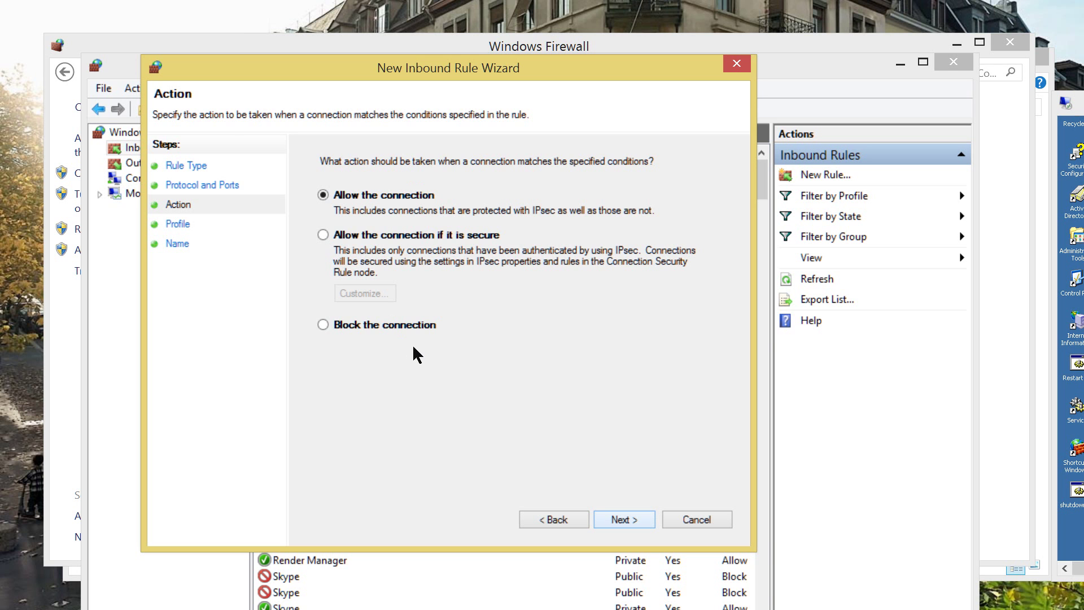
# Allow the connection on Domain, Private and Public profiles and name the rule FTP_TCP_21.
pyautogui.press('Return')
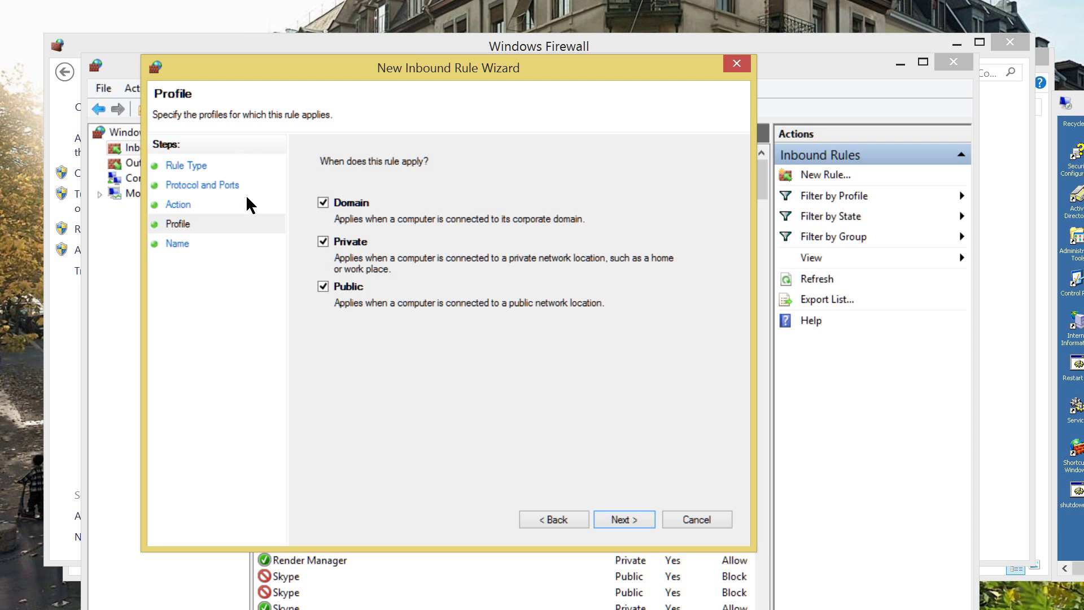
pyautogui.press('Return')
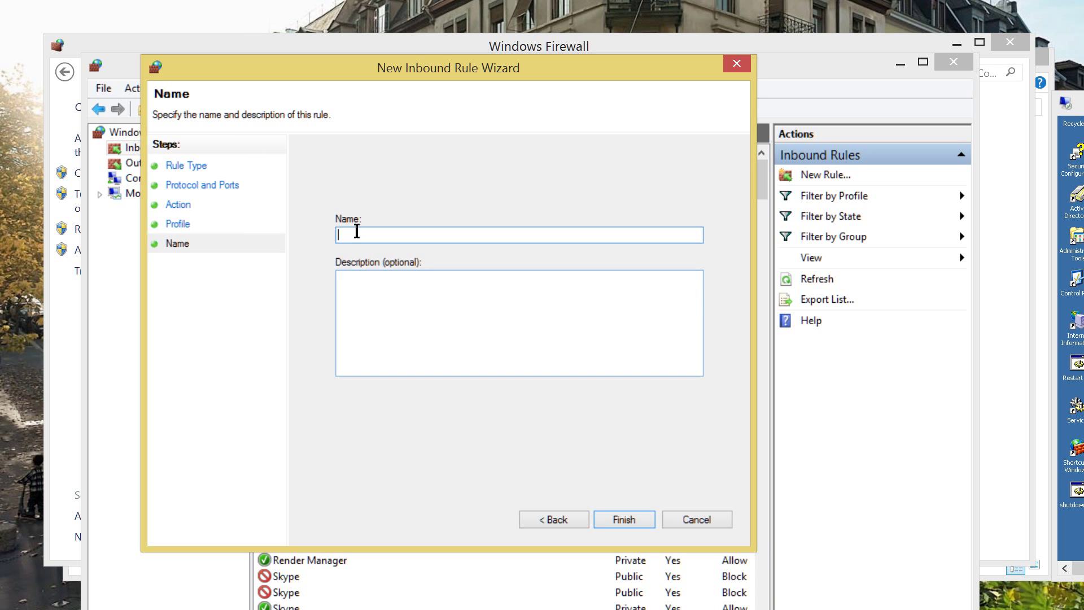
pyautogui.write('FTP_TCP_21')
pyautogui.press('Return')
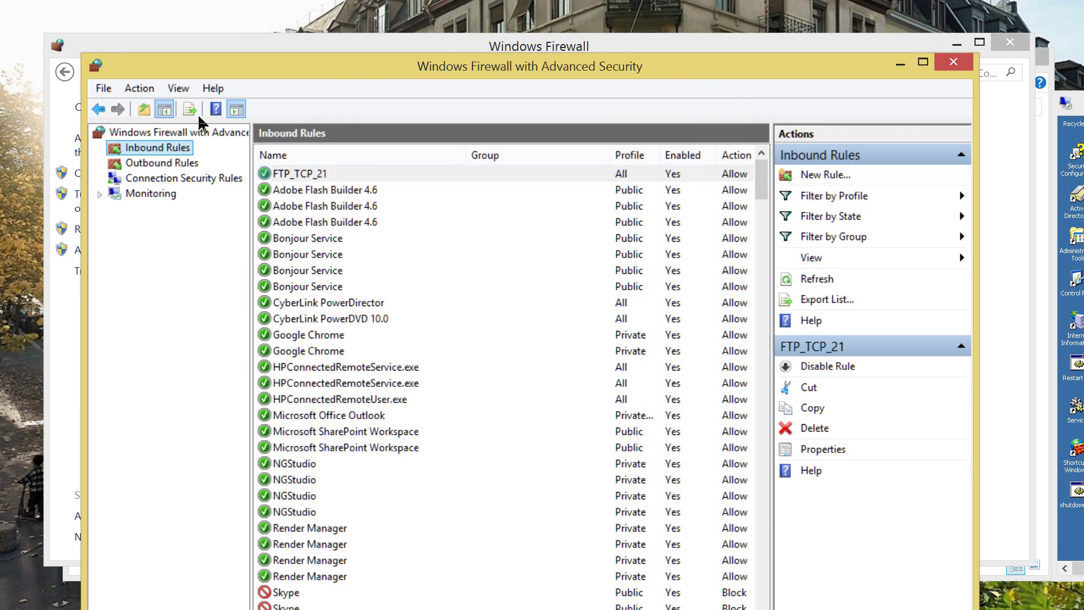
# Set the FTP_TCP_21 rule's protocol type to Any and apply the change.
pyautogui.press('Tab')
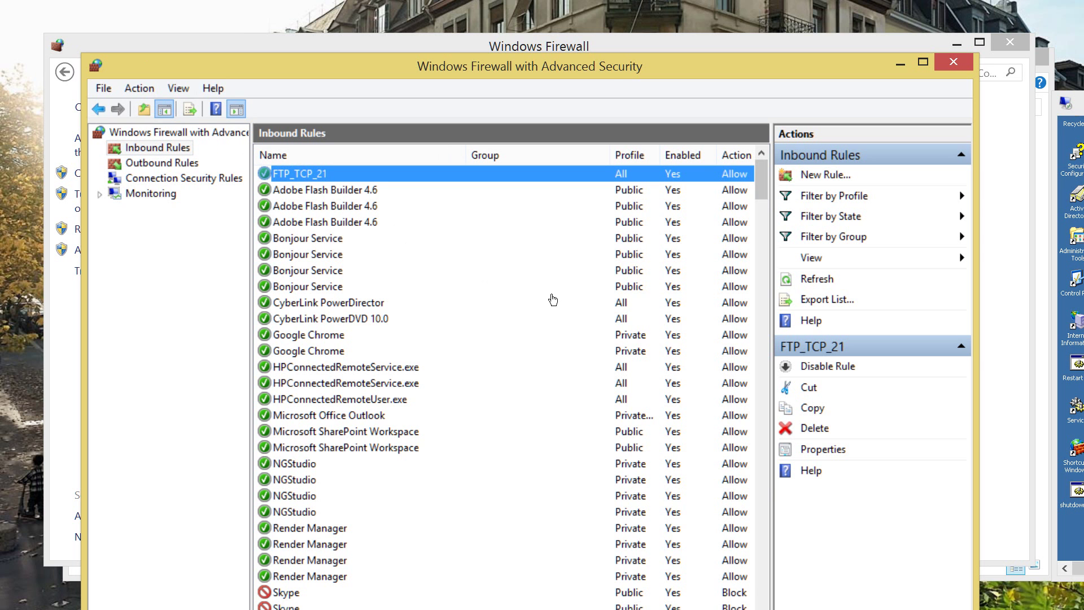
pyautogui.press('Return')
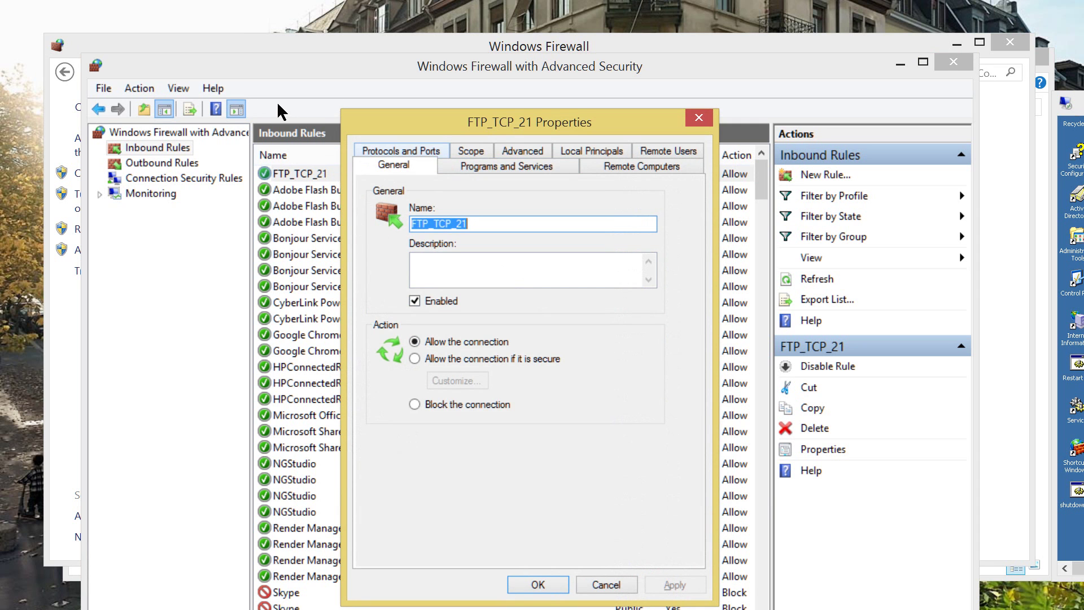
pyautogui.hotkey('ctrl', 'Tab')
pyautogui.hotkey('ctrl', 'Tab')
pyautogui.hotkey('ctrl', 'Tab')
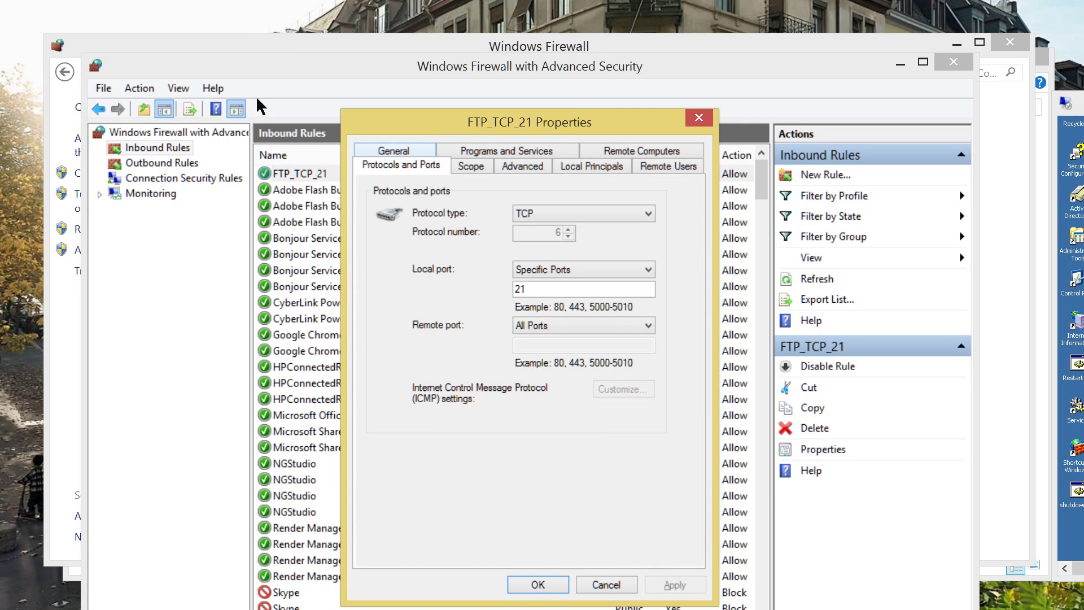
pyautogui.hotkey('alt', 'Down')
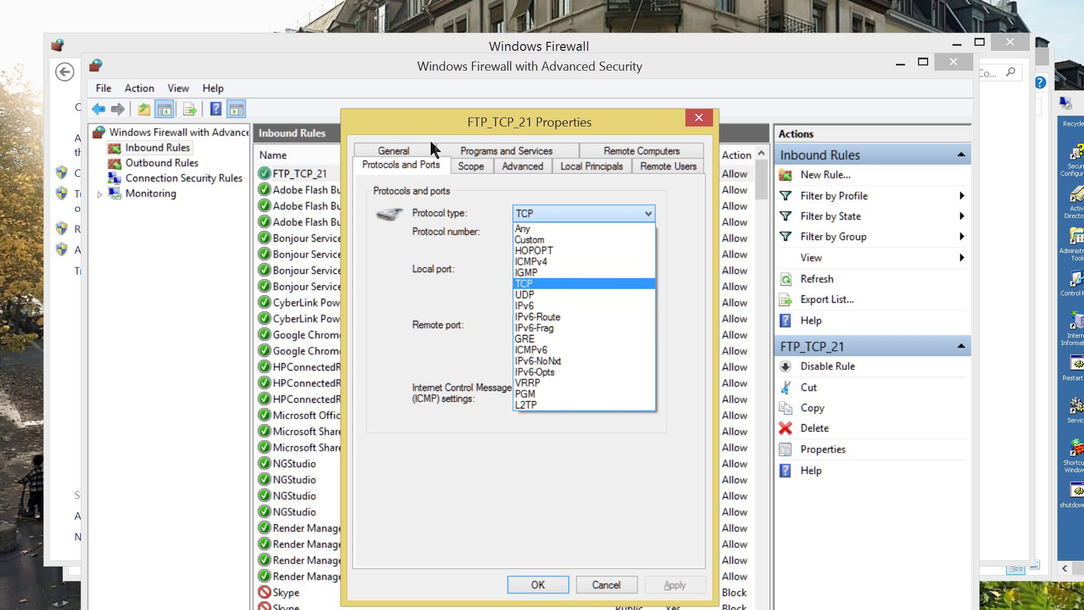
pyautogui.press('Home')
pyautogui.press('Return')
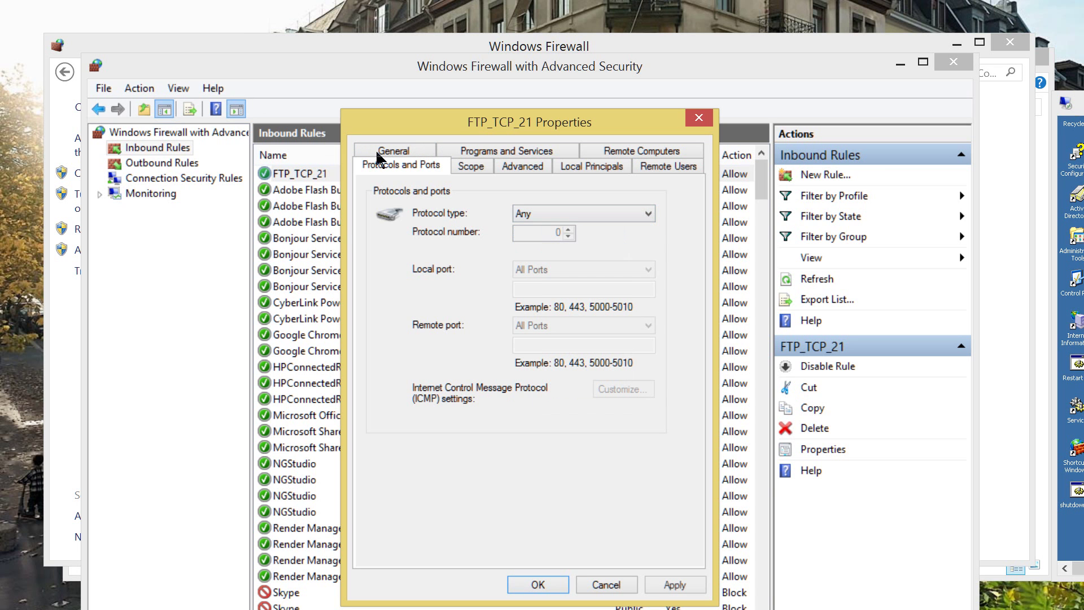
pyautogui.hotkey('alt', 'a')
pyautogui.press('Return')
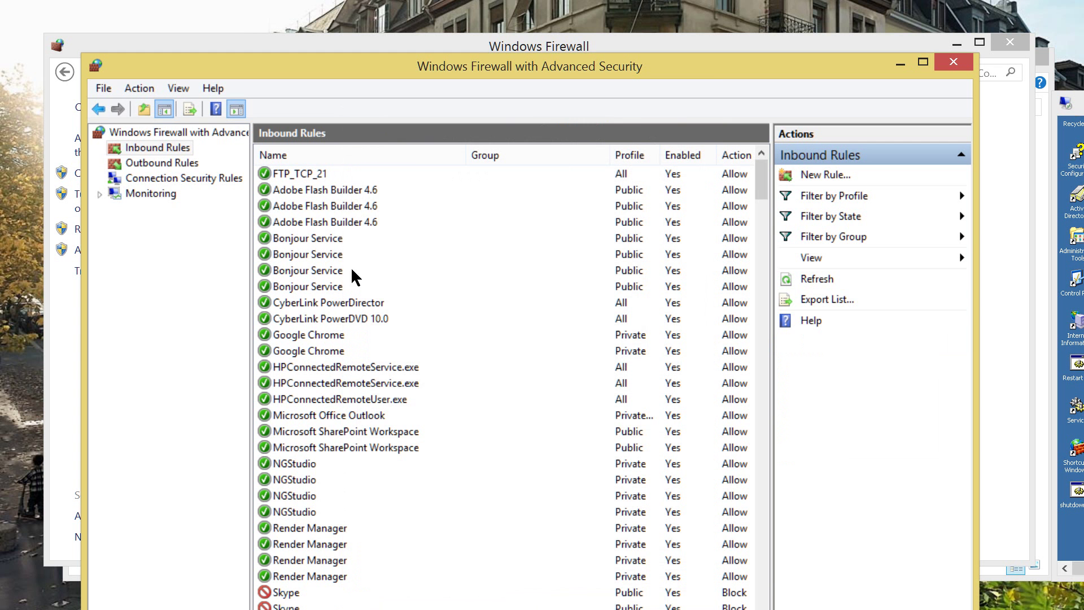
pyautogui.moveTo(489, 65); pyautogui.dragTo(535, 22)
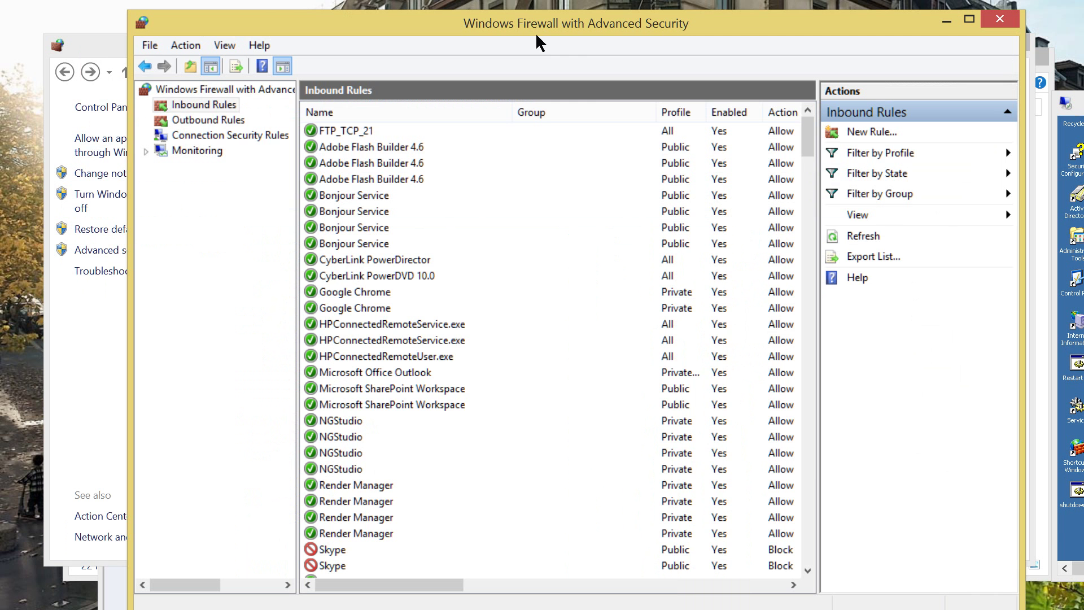
# In the remote session, go to FTP://10.0.0.20 from the Explorer address bar.
pyautogui.click(999, 19)
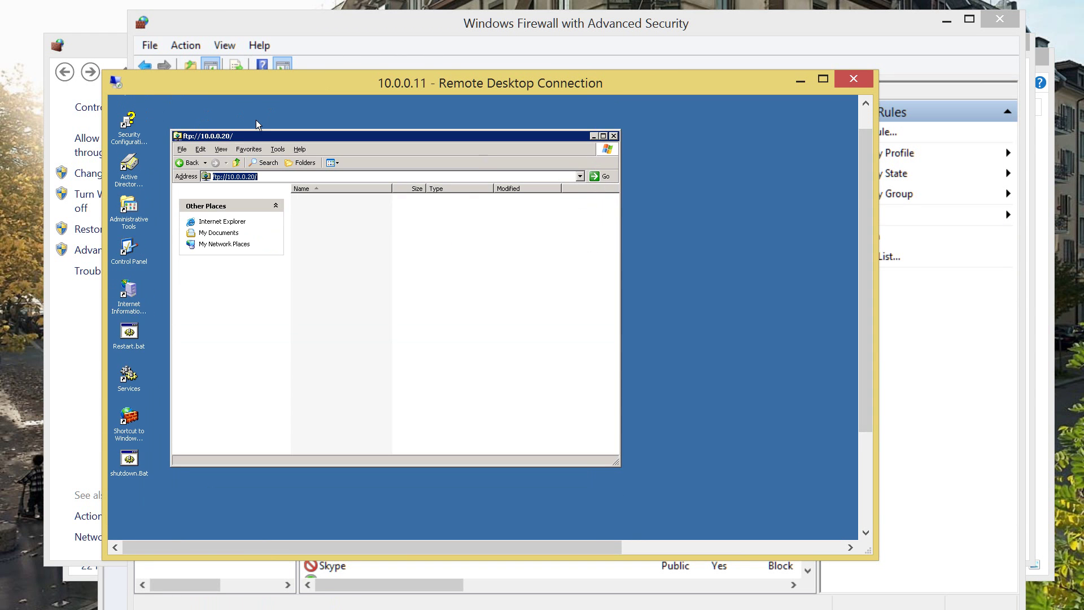
pyautogui.press('End')
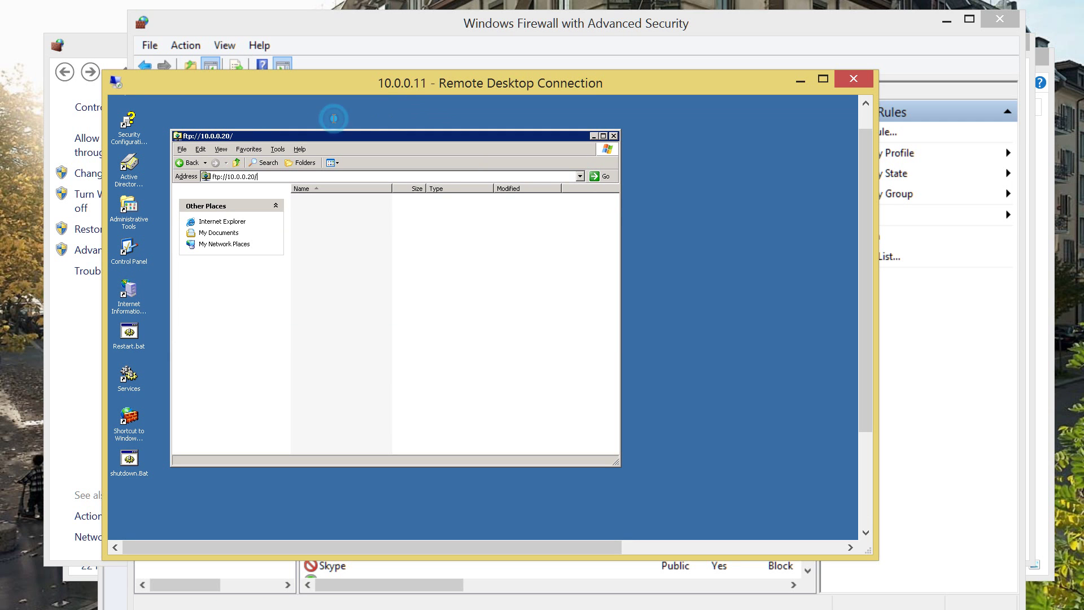
pyautogui.hotkey('shift', 'Home')
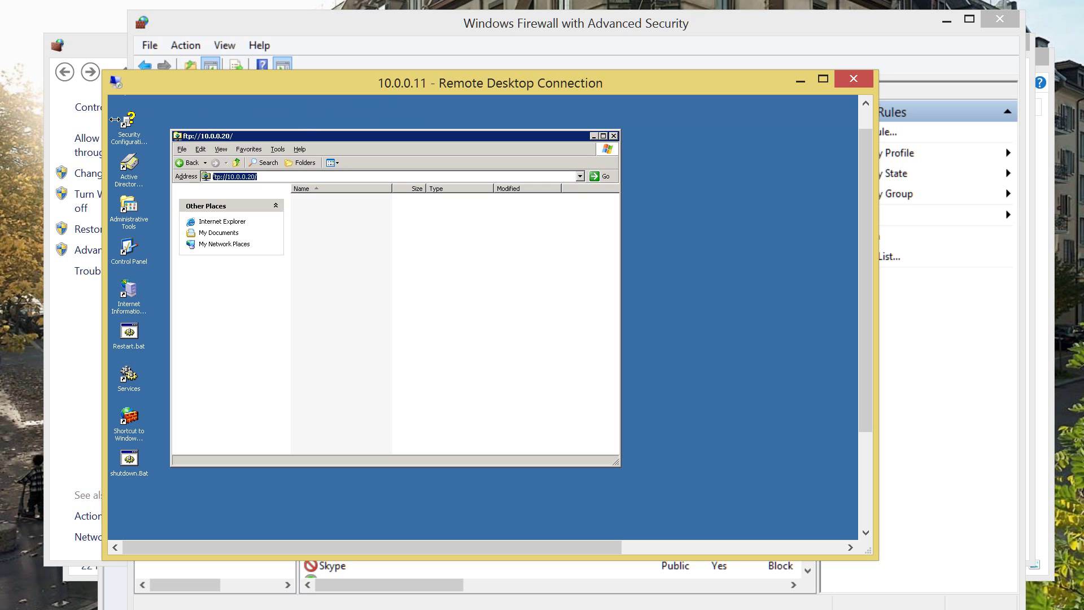
pyautogui.write('FTP')
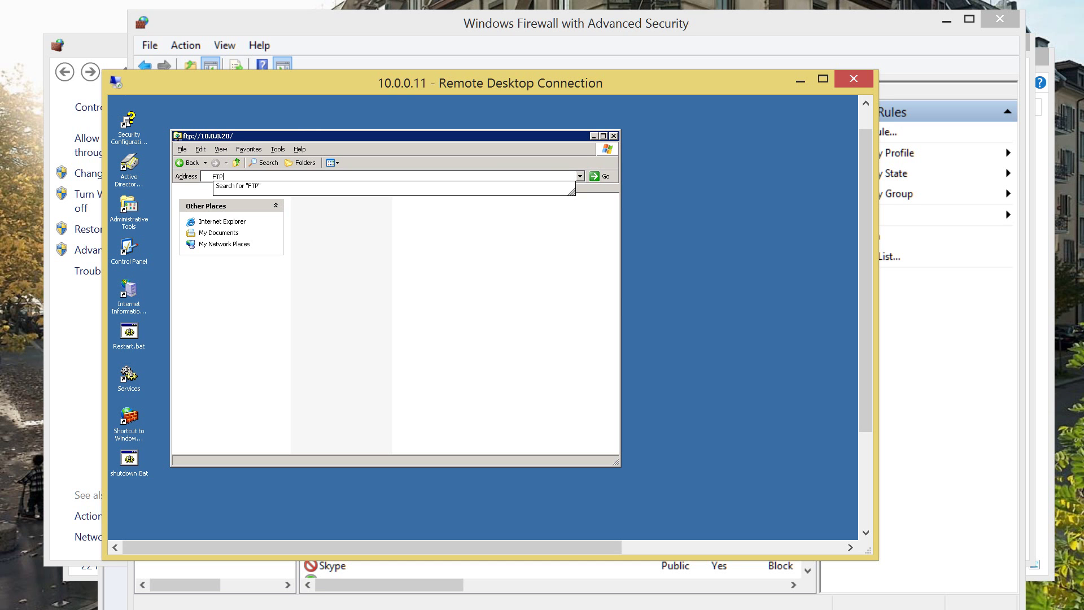
pyautogui.write(':')
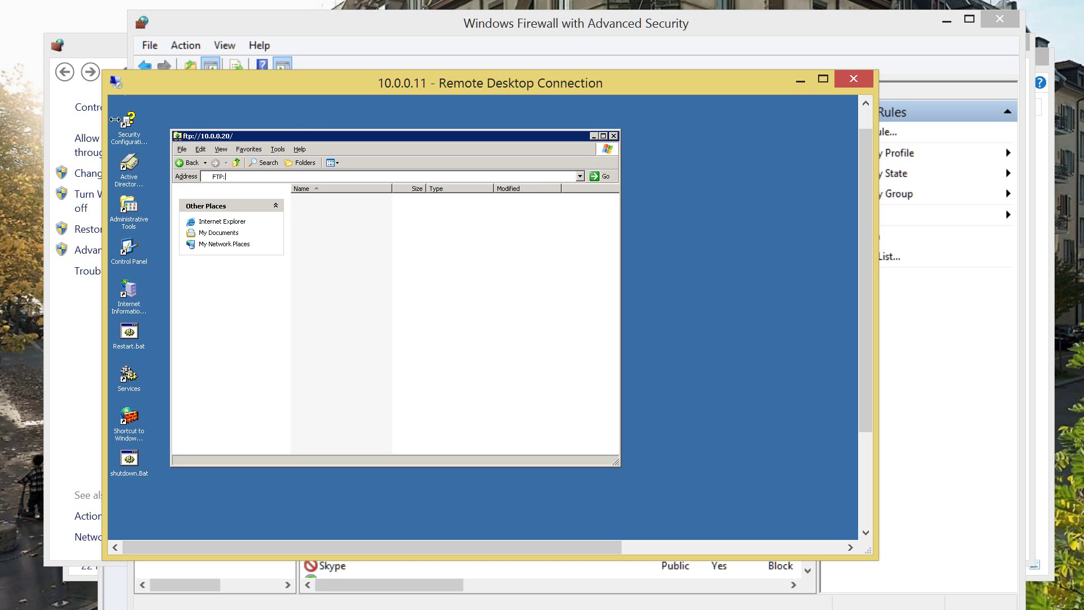
pyautogui.write('//10.0.0.20')
pyautogui.press('Return')
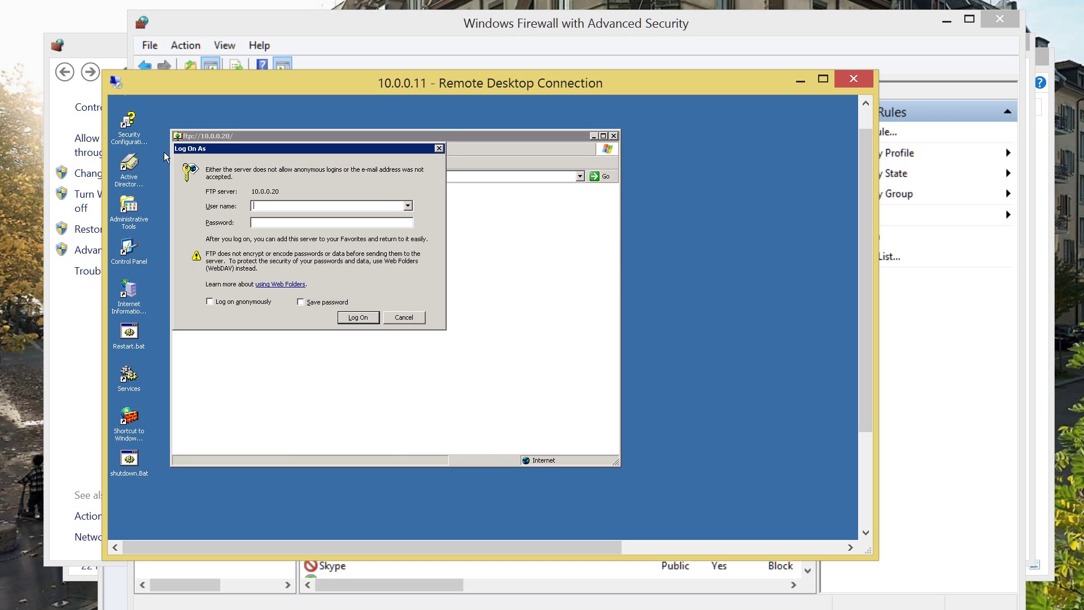
# Log on to the FTP site with the FTP user name and password.
pyautogui.write('Joe')
pyautogui.press('Tab')
pyautogui.write('•••')
pyautogui.press('Return')
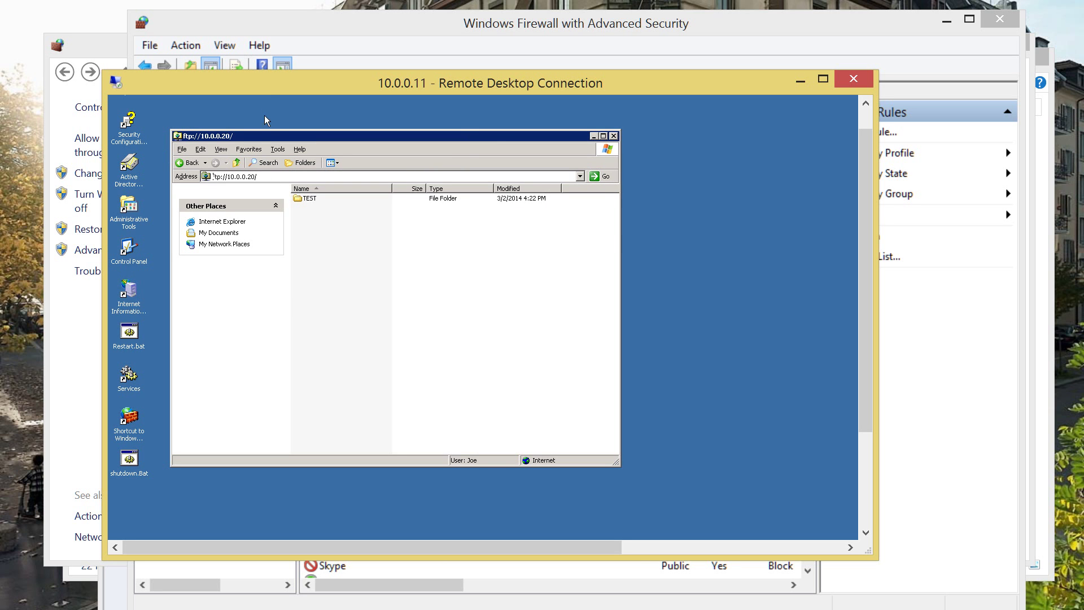
# Open the TEST folder and view TEST.txt, then close the viewer.
pyautogui.click(278, 91)
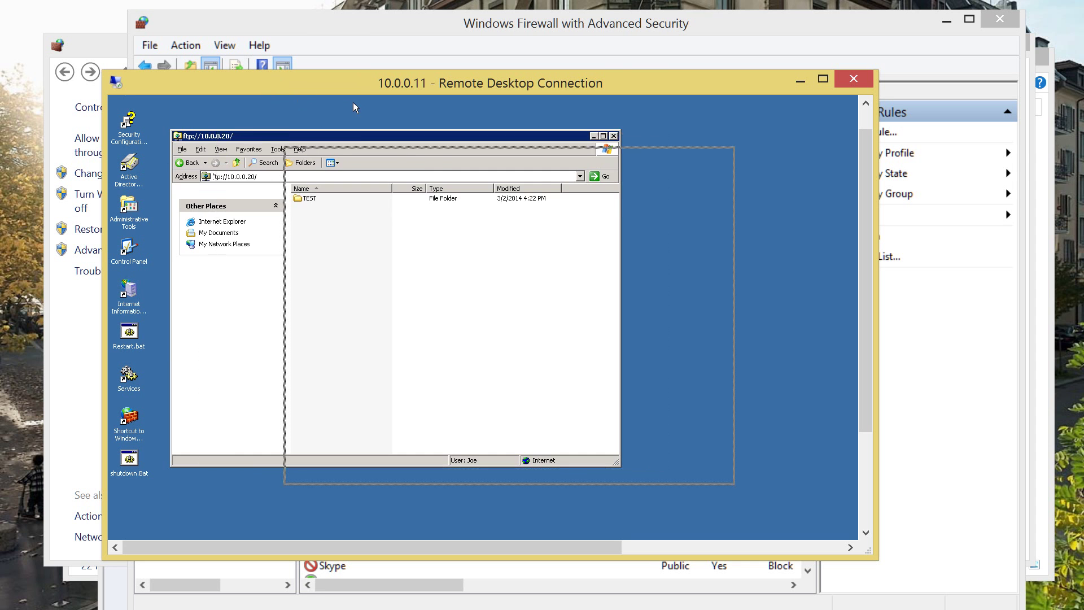
pyautogui.click(282, 148)
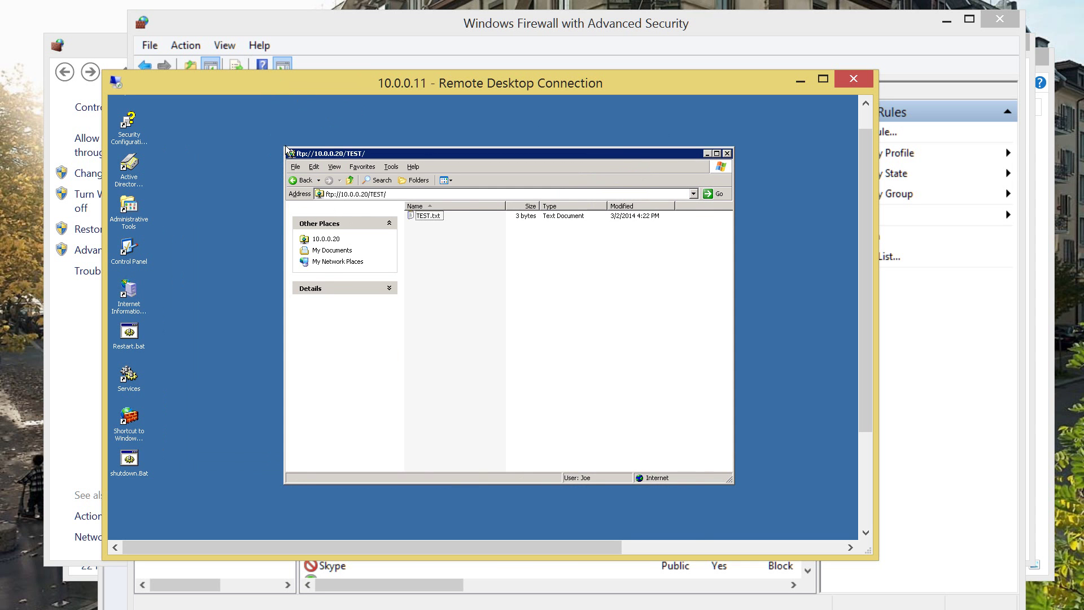
pyautogui.press('Down')
pyautogui.press('Return')
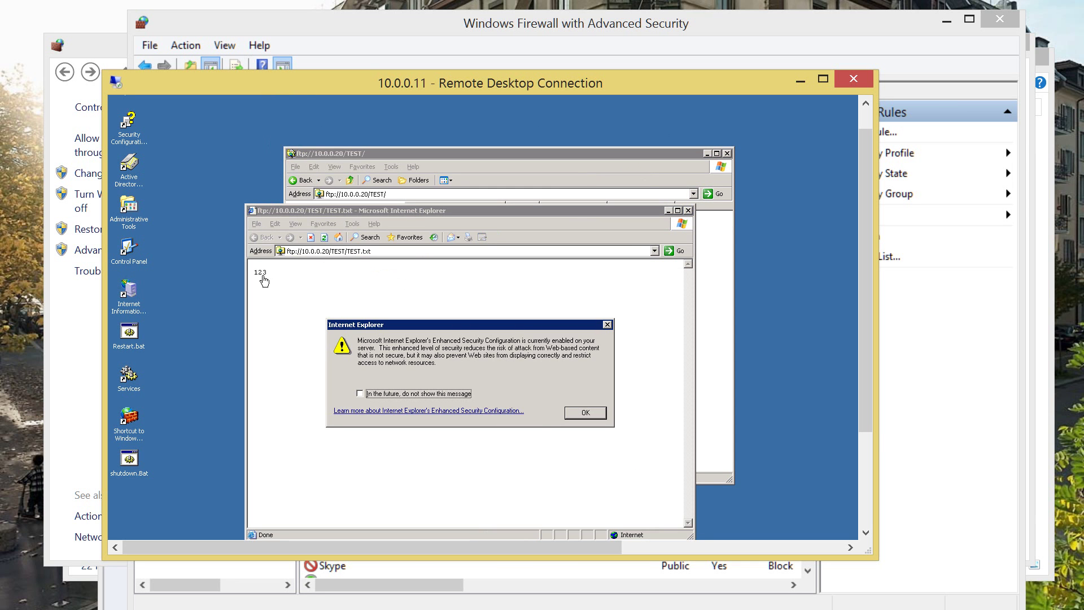
pyautogui.press('Return')
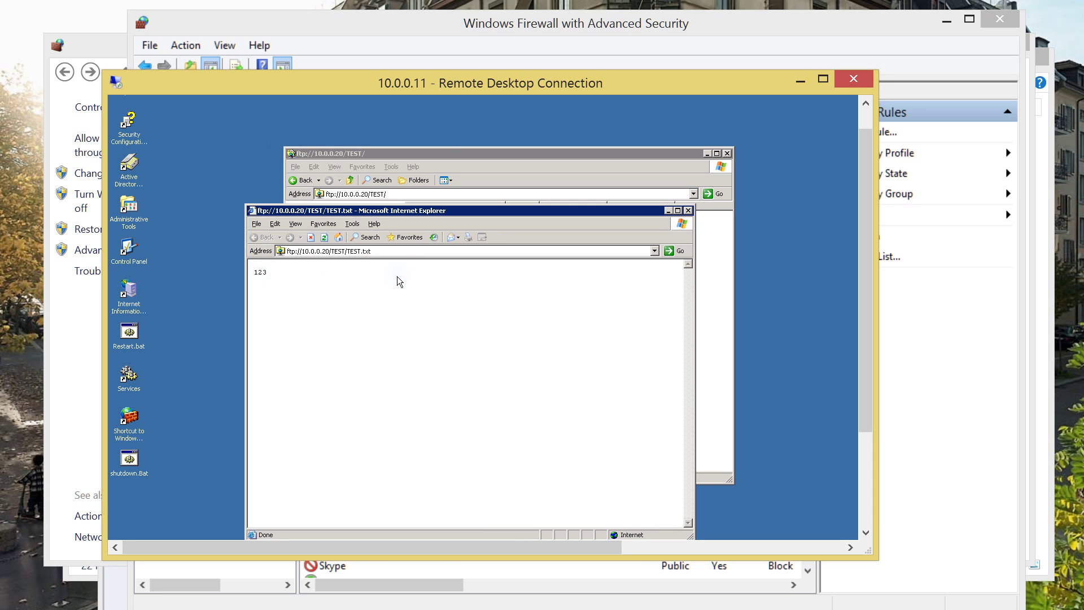
pyautogui.hotkey('alt', 'F4')
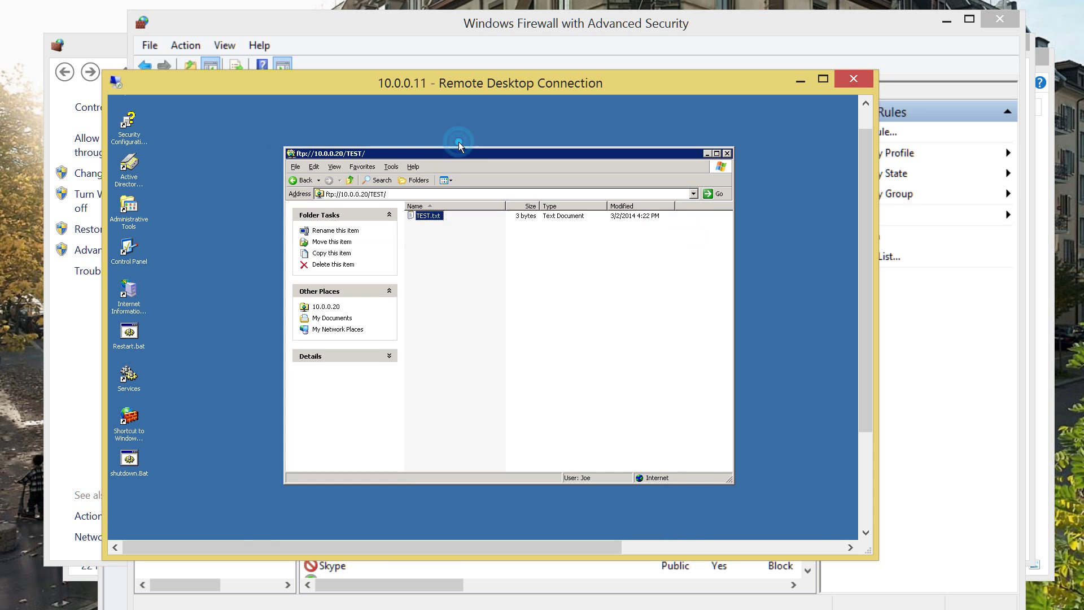
# Create a new folder inside the FTP site's TEST folder.
pyautogui.doubleClick(121, 225)
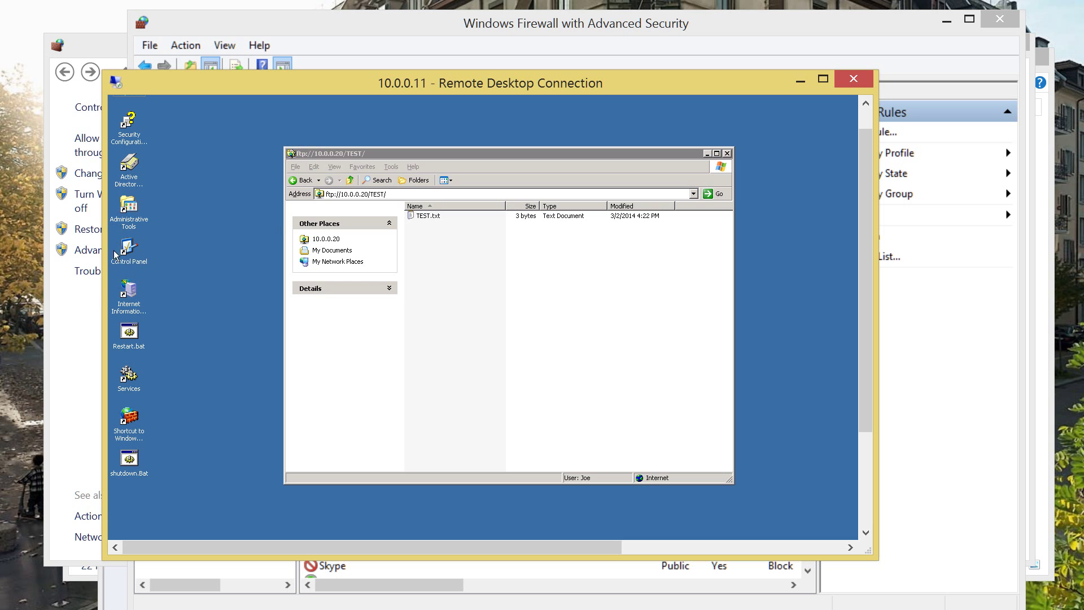
pyautogui.hotkey('shift', 'F10')
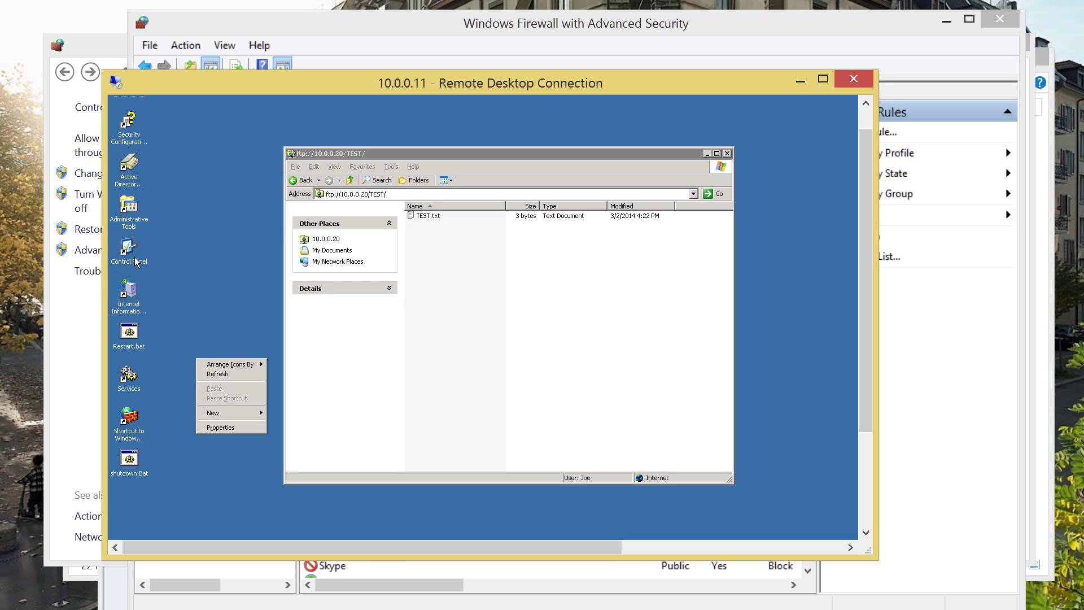
pyautogui.press('Down')
pyautogui.press('Down')
pyautogui.press('Down')
pyautogui.press('Down')
pyautogui.press('Down')
pyautogui.press('Right')
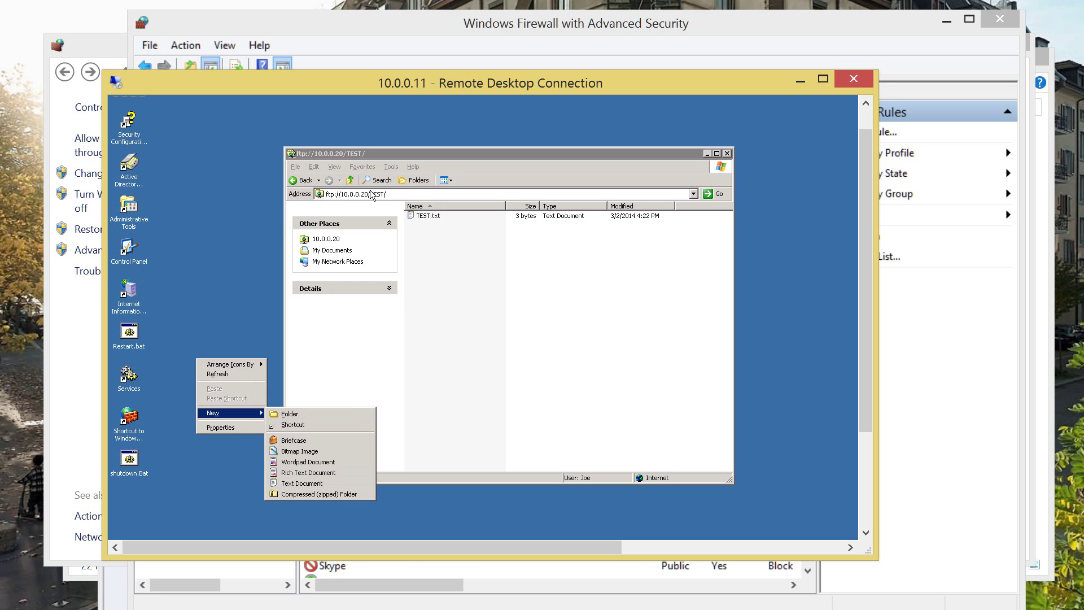
pyautogui.click(343, 194)
pyautogui.hotkey('shift', 'F10')
pyautogui.press('Down')
pyautogui.press('Down')
pyautogui.press('Down')
pyautogui.press('Down')
pyautogui.press('Down')
pyautogui.press('Right')
pyautogui.press('Return')
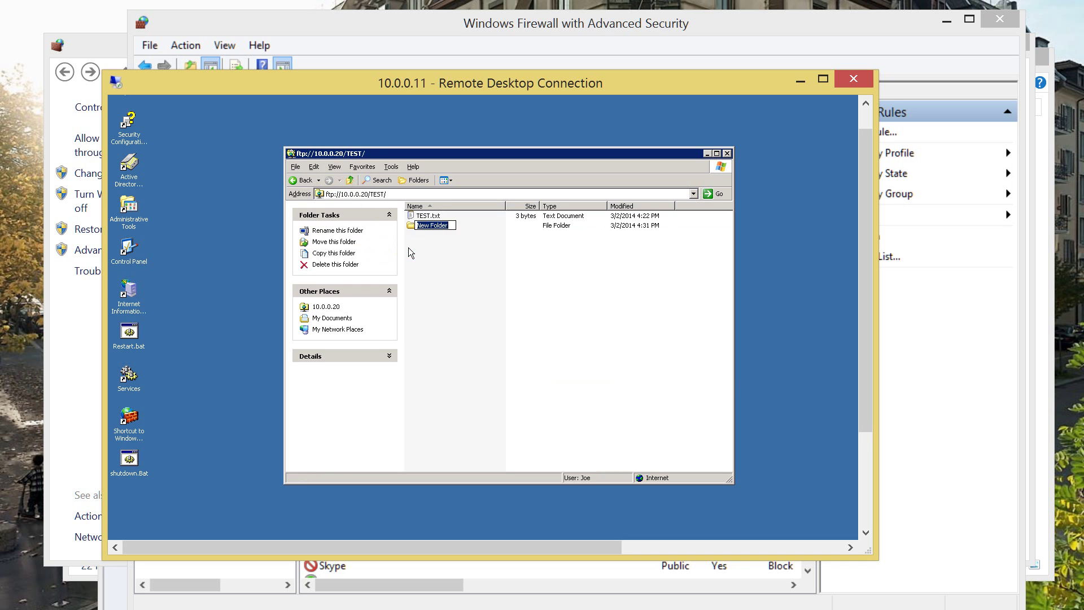
# Rename the new folder to 'Onother test' and open it.
pyautogui.click(399, 231)
pyautogui.press('space')
pyautogui.hotkey('shift', 'F10')
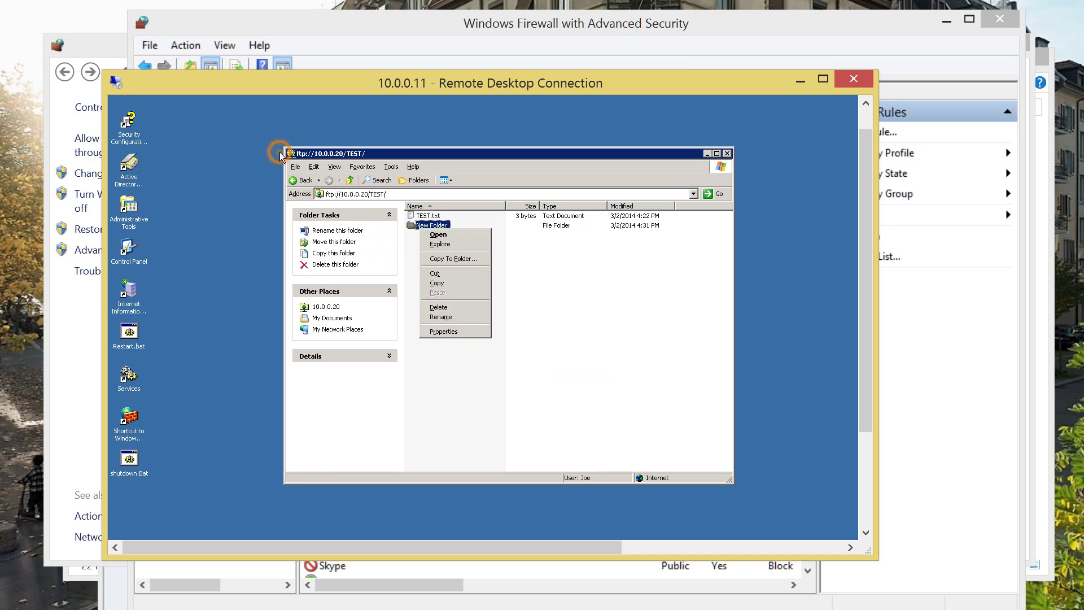
pyautogui.press('Down')
pyautogui.press('Down')
pyautogui.press('Down')
pyautogui.press('Down')
pyautogui.press('Down')
pyautogui.press('Down')
pyautogui.press('Down')
pyautogui.press('Return')
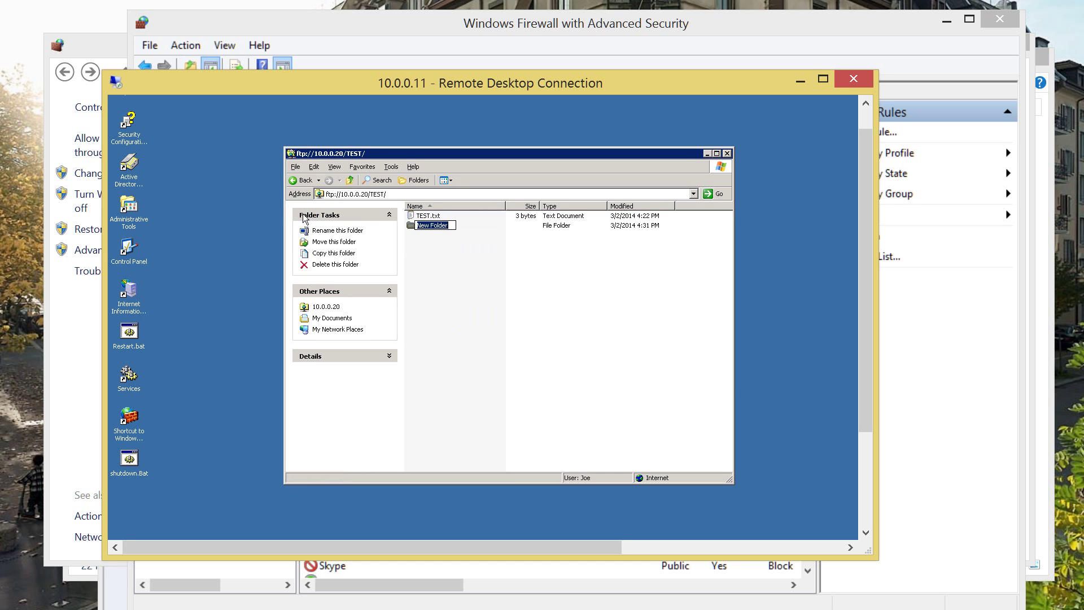
pyautogui.write('Onother test')
pyautogui.press('Return')
pyautogui.press('Return')
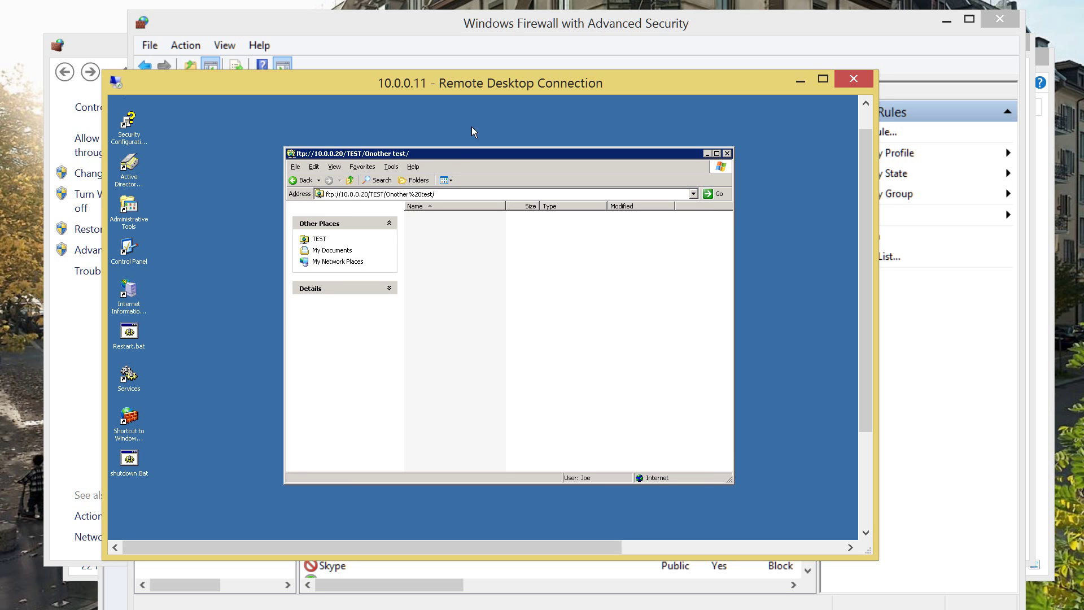
# Move the Remote Desktop window aside and bring Notepad to the front.
pyautogui.moveTo(472, 79); pyautogui.dragTo(1073, 158)
pyautogui.moveTo(920, 161); pyautogui.dragTo(1072, 61)
pyautogui.hotkey('alt', 'Tab')
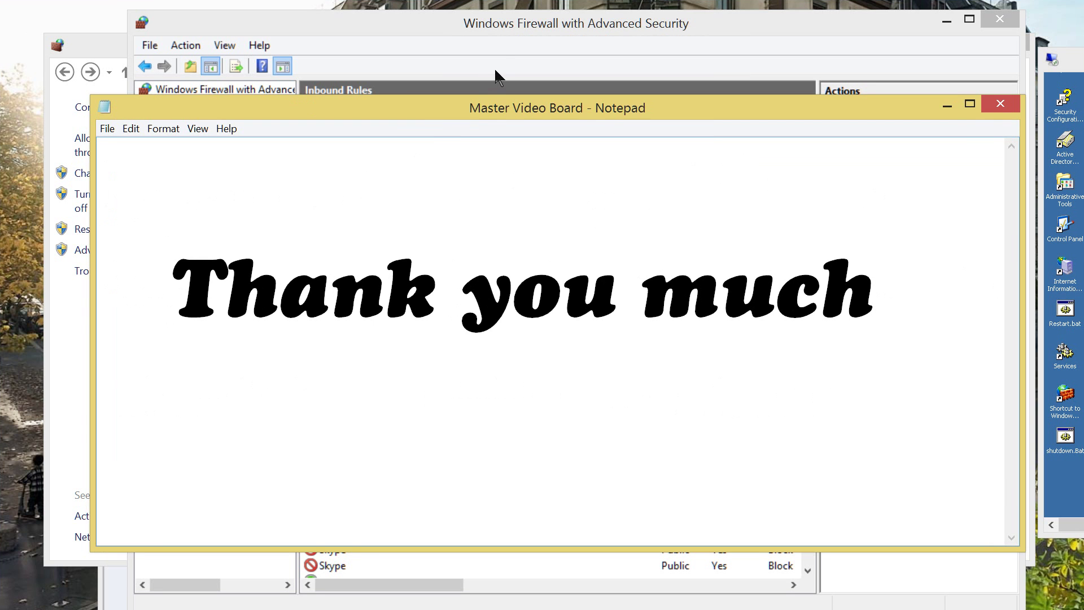
pyautogui.moveTo(506, 108); pyautogui.dragTo(494, 70)
pyautogui.click(489, 205)
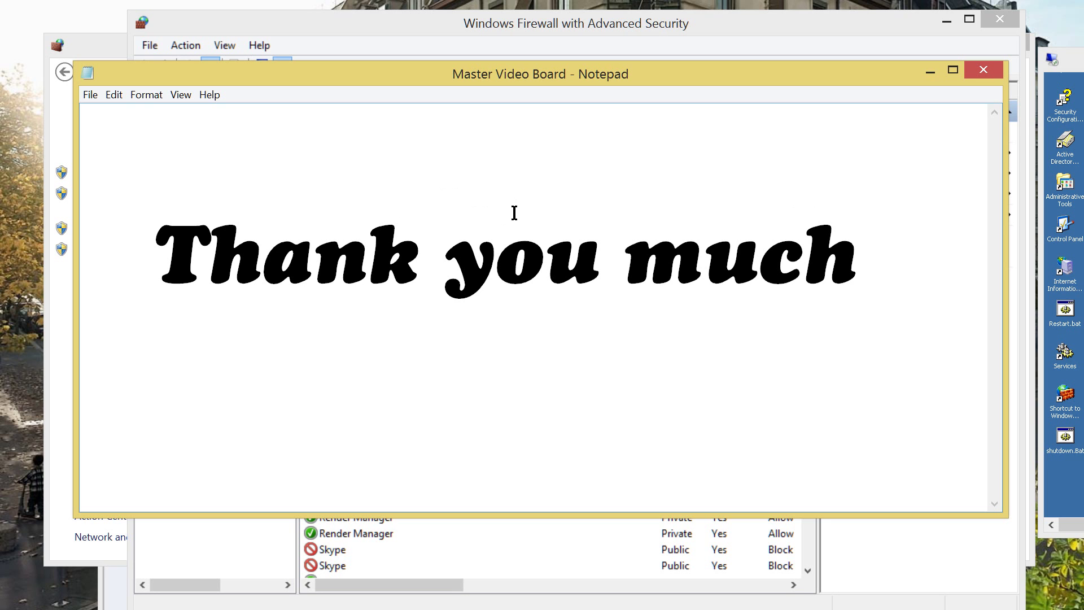
pyautogui.press('End')
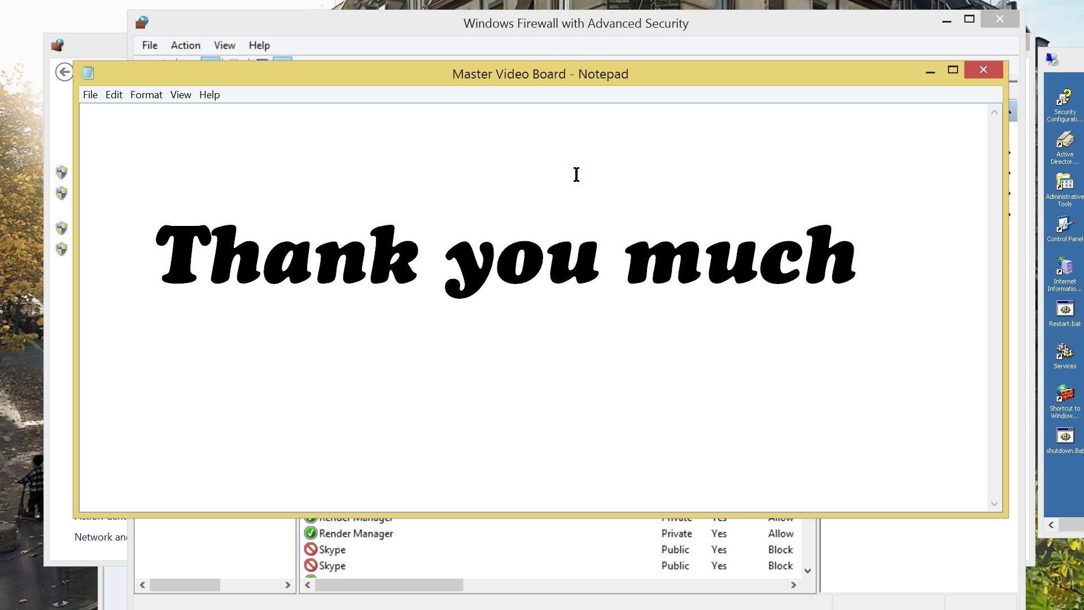